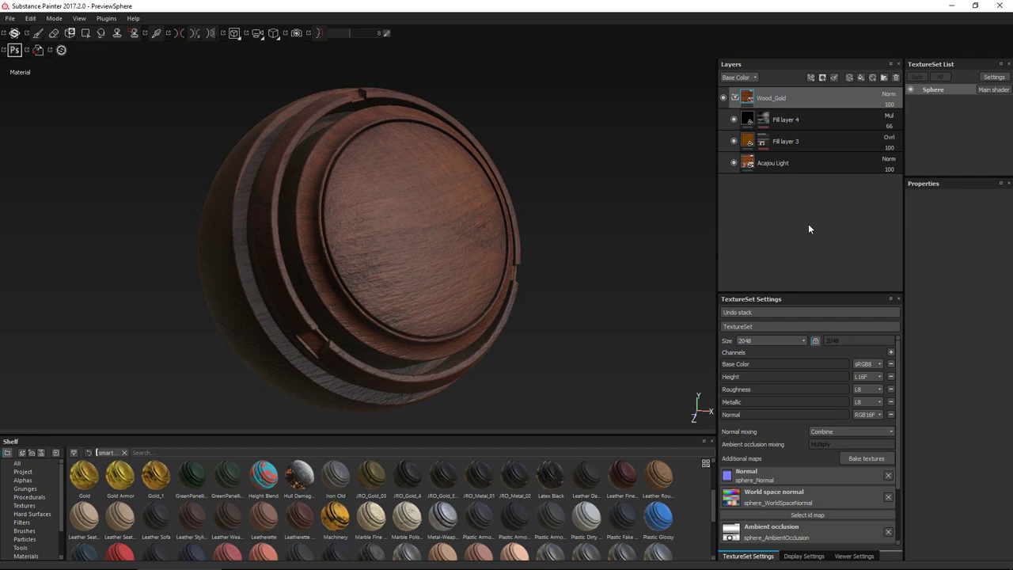
Examine Fill layer 4's mask in the Wood_Gold folder, its MG Mask Editor generator settings and the smart materials shelf
right_click(805, 97)
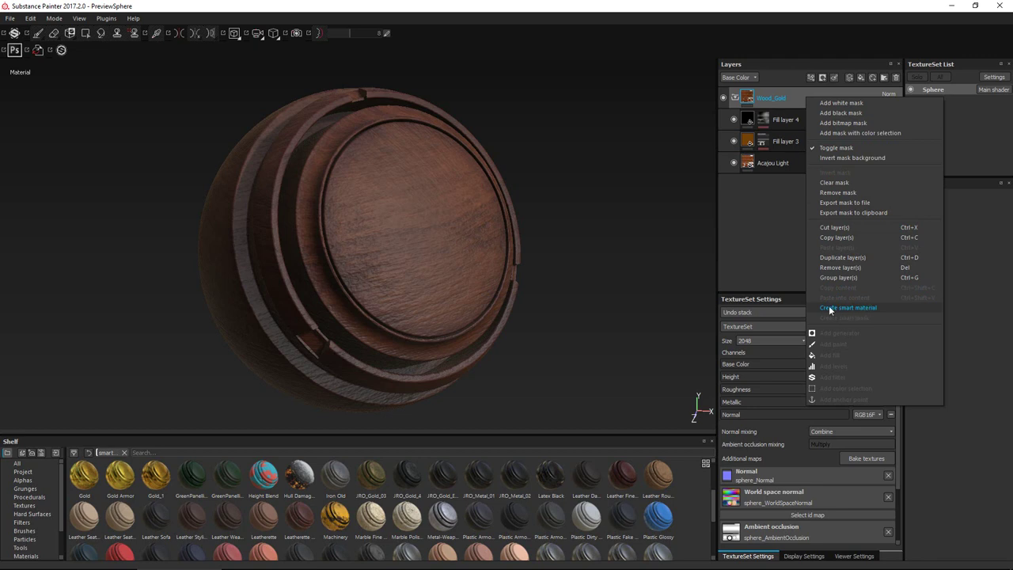
click(626, 281)
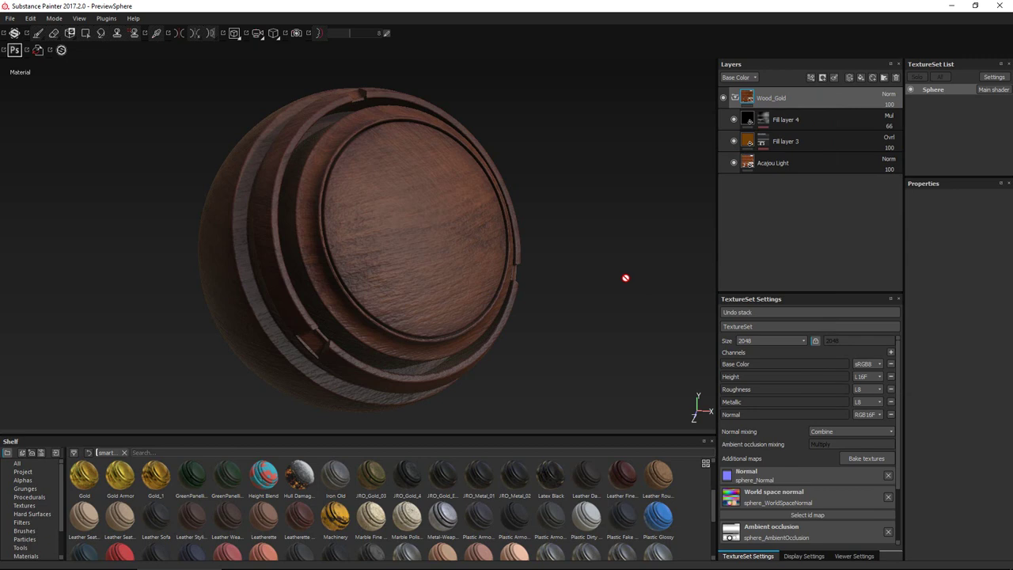
click(748, 118)
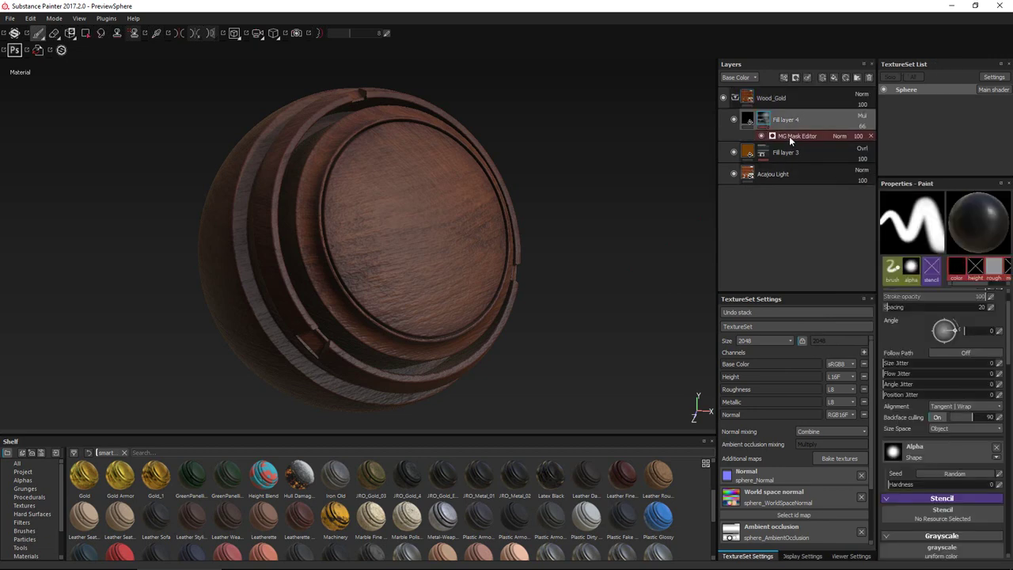
click(789, 136)
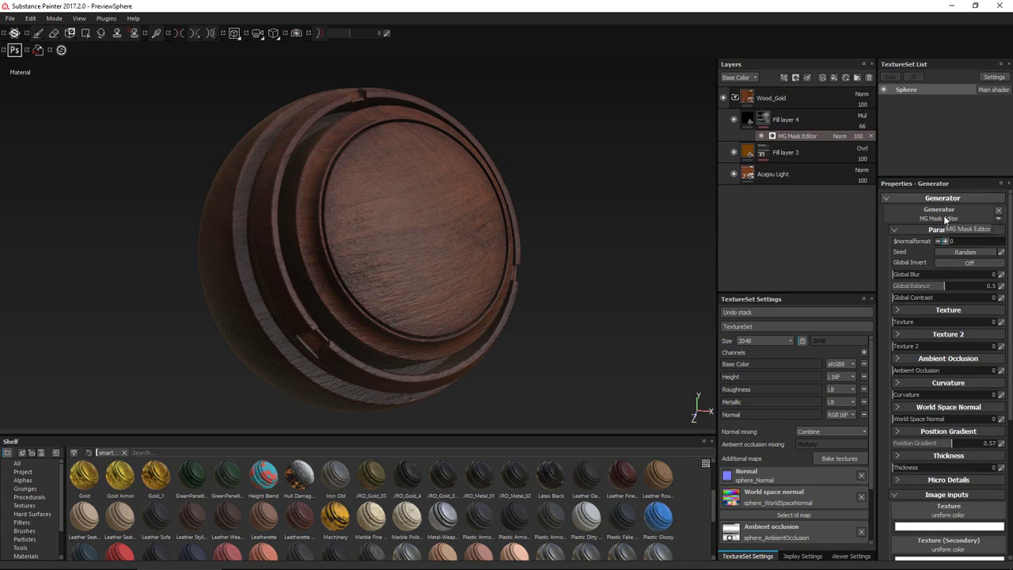
drag(875, 219, 855, 220)
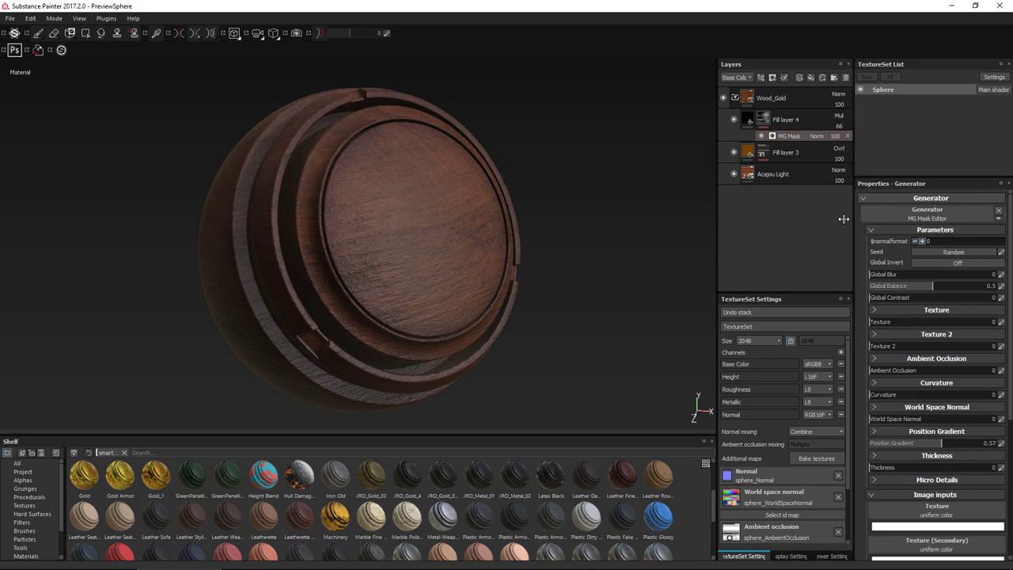
click(762, 121)
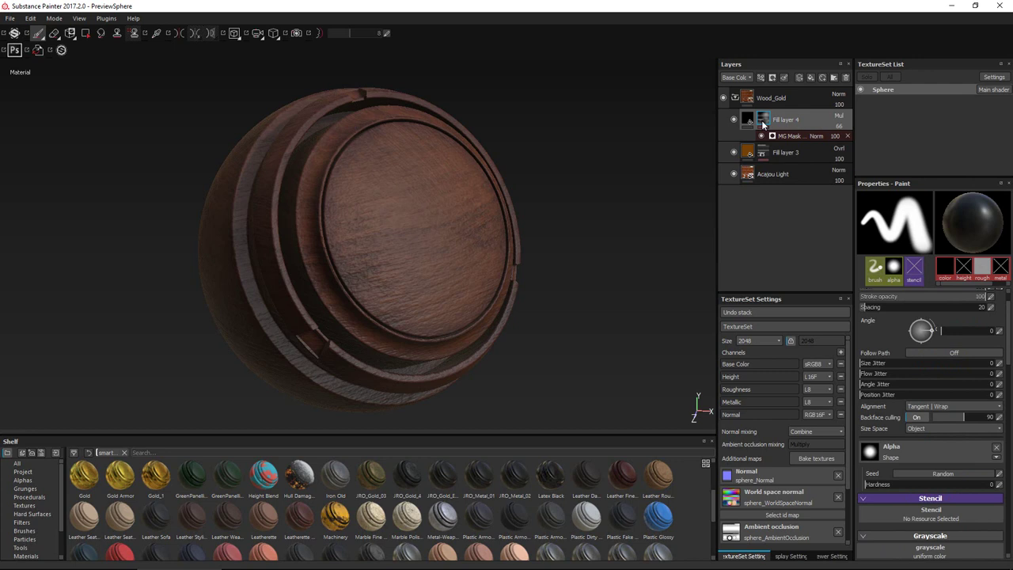
alt+drag(532, 345, 535, 372)
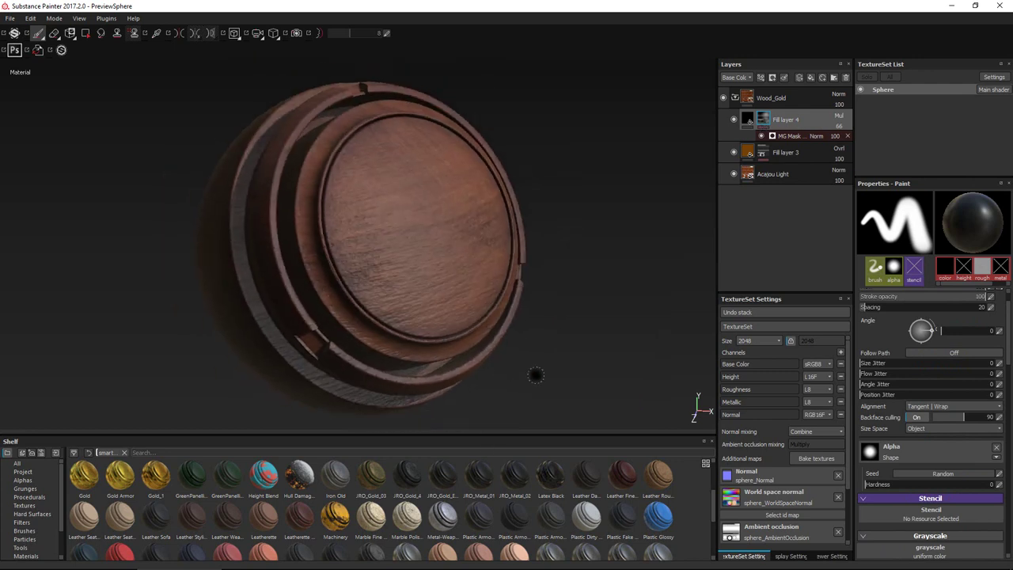
scroll(628, 509, down, 5)
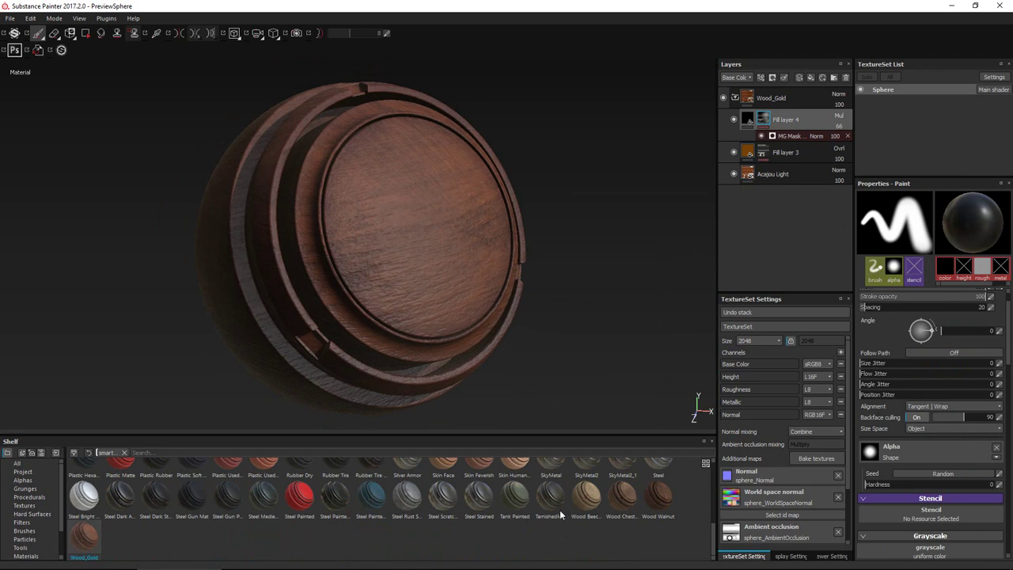
drag(556, 504, 780, 102)
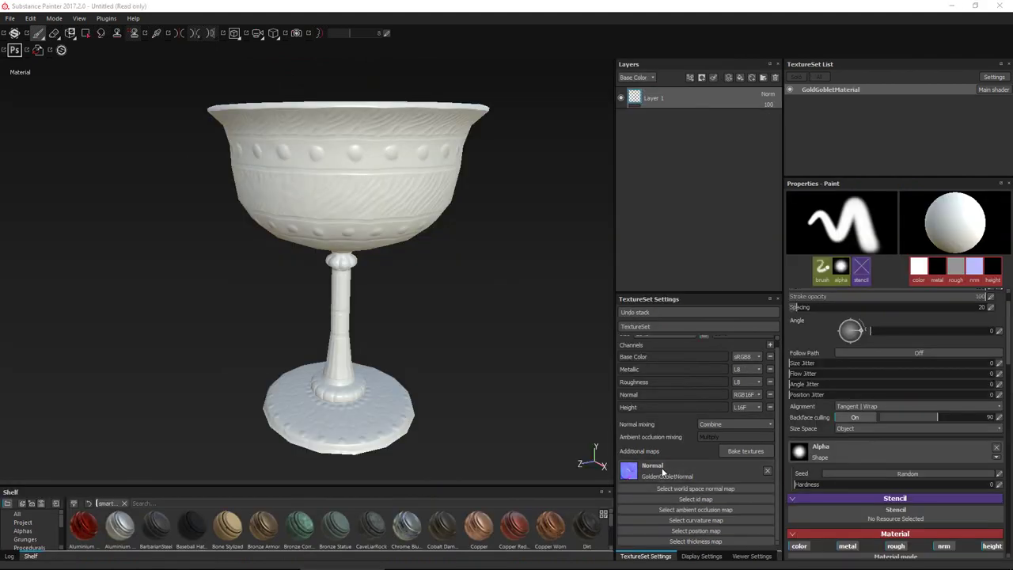
Bake the additional maps for GoldGobletMaterial with the Normal map excluded and return to the Shelf
click(745, 451)
click(355, 161)
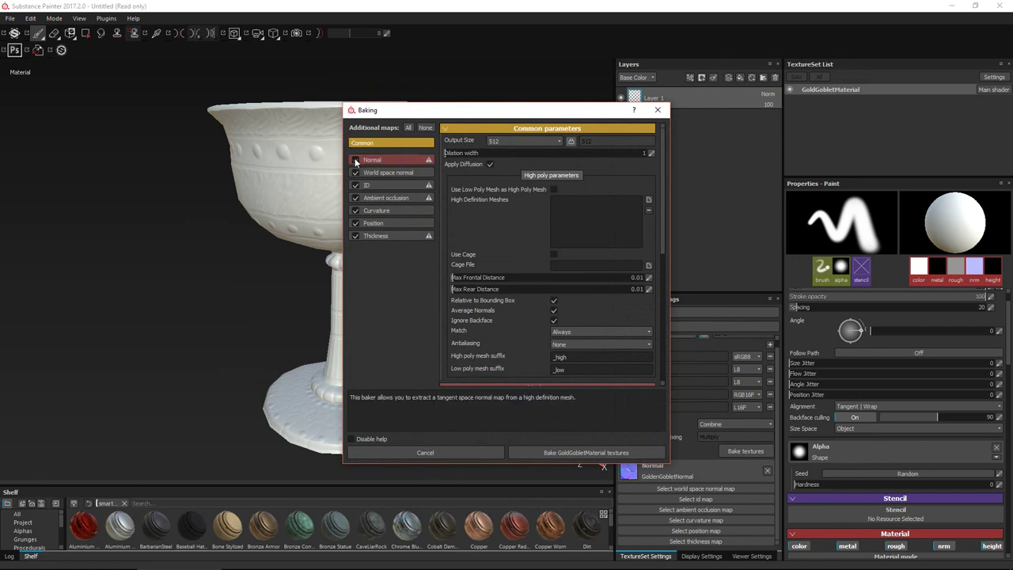
click(558, 453)
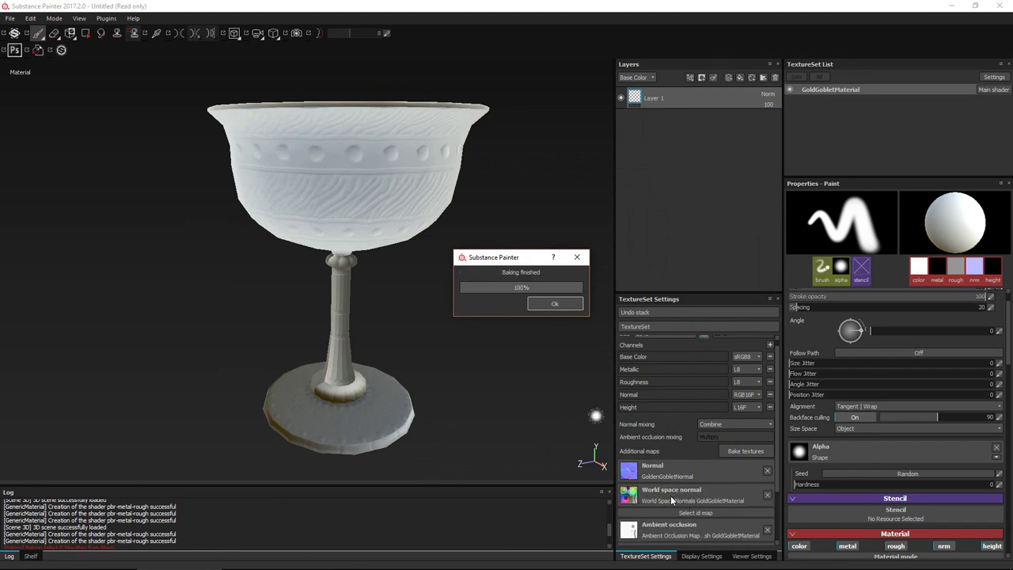
click(555, 304)
click(30, 556)
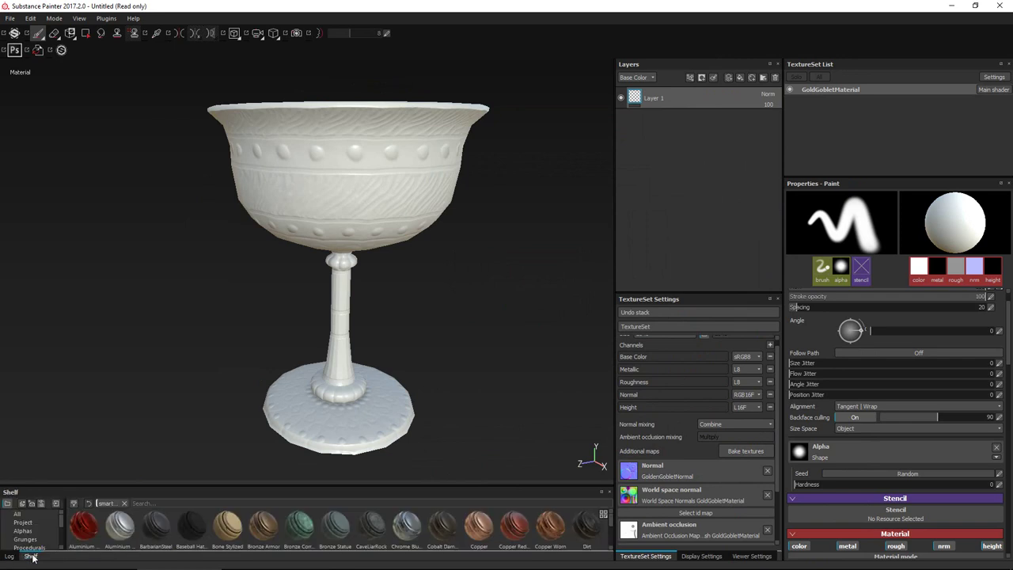
scroll(690, 517, up, 1)
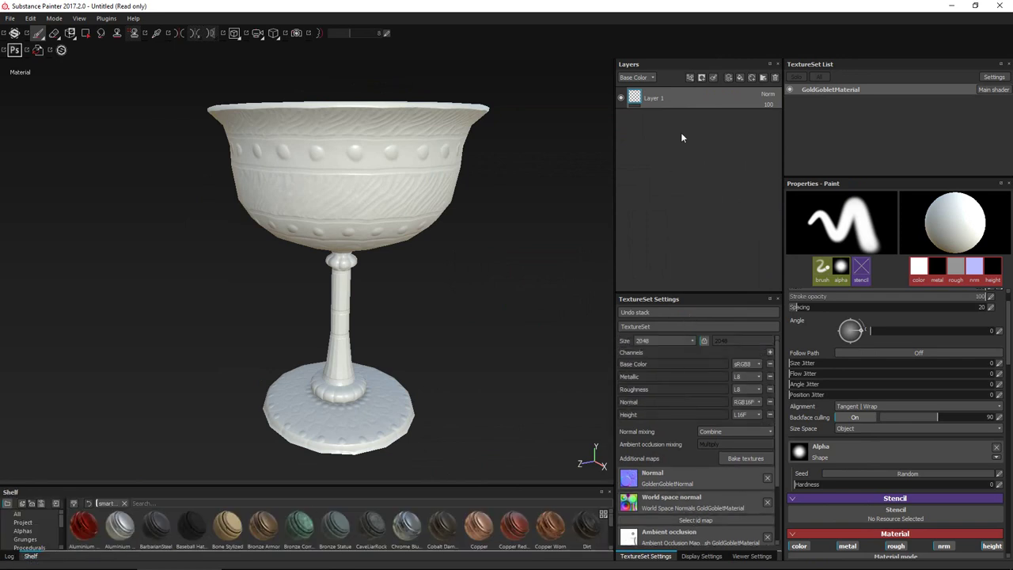
Add a fill layer with a bright yellow-gold base color and maximum metallic to the goblet
click(740, 78)
click(820, 367)
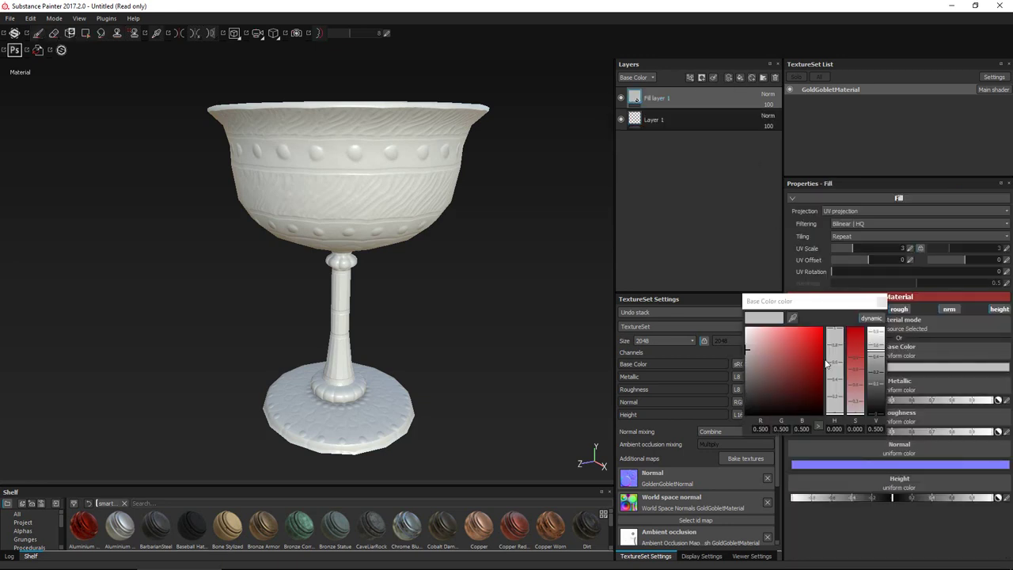
click(834, 412)
drag(833, 413, 939, 399)
click(815, 336)
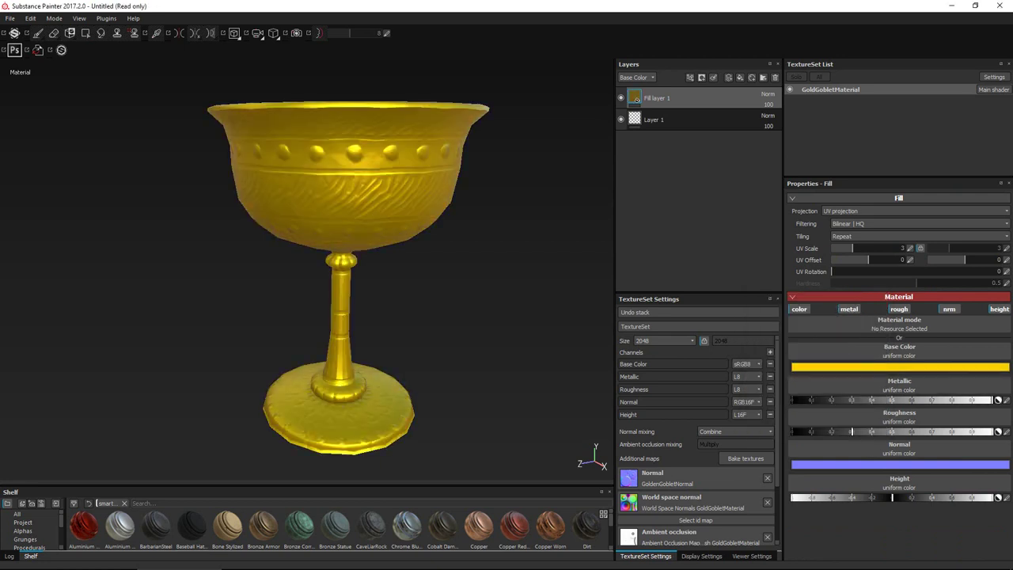
Darken the gold fill layer's base color to R 0.549, G 0.363, B 0.000
click(843, 367)
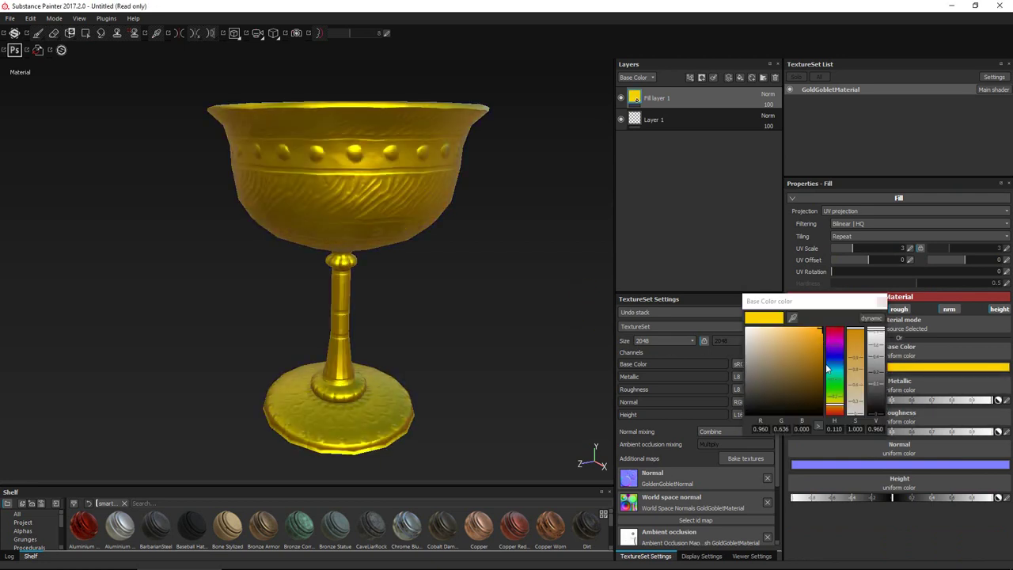
click(815, 345)
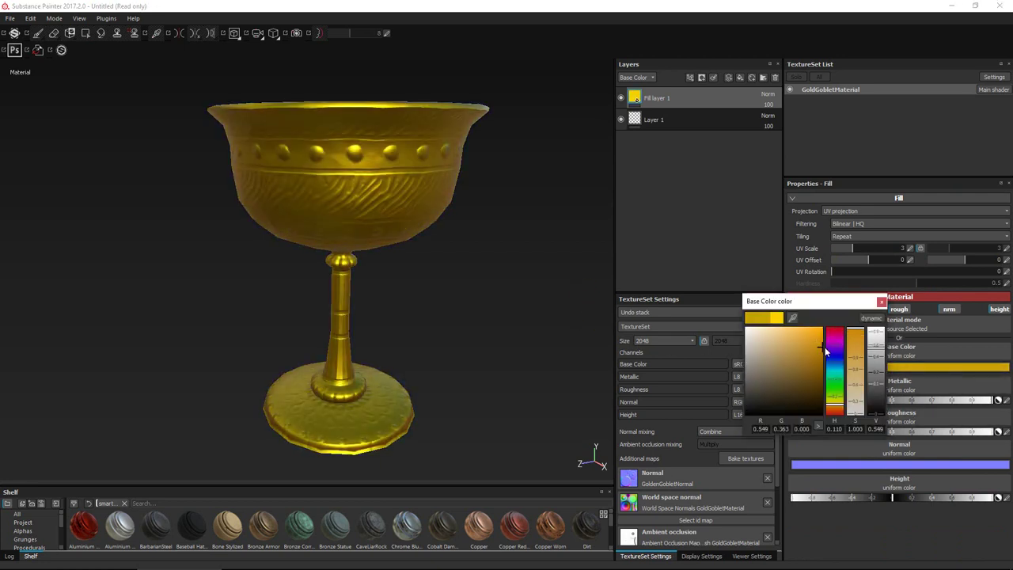
click(881, 302)
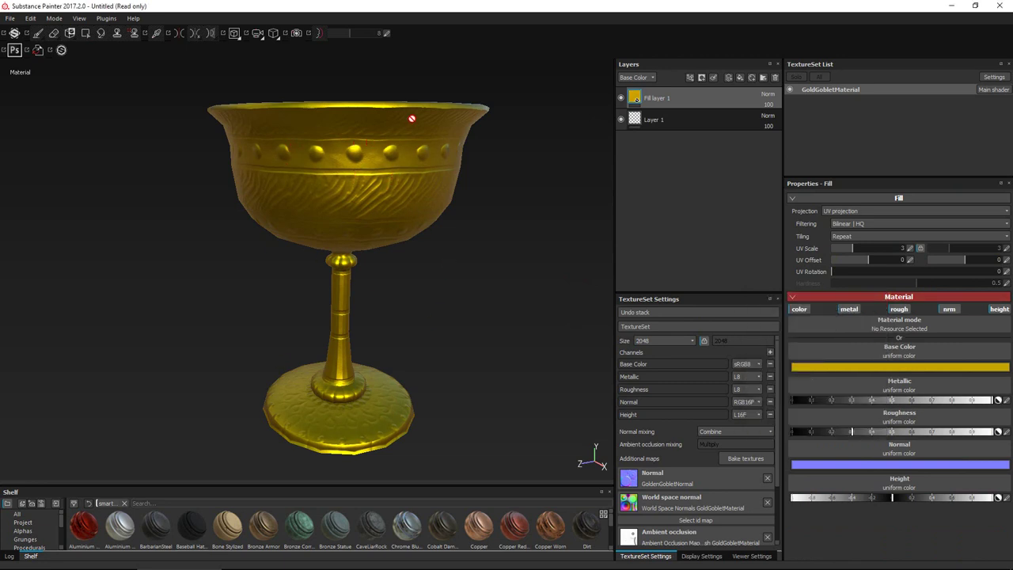
Add a second fill layer above the gold one and set its base color to black
click(740, 78)
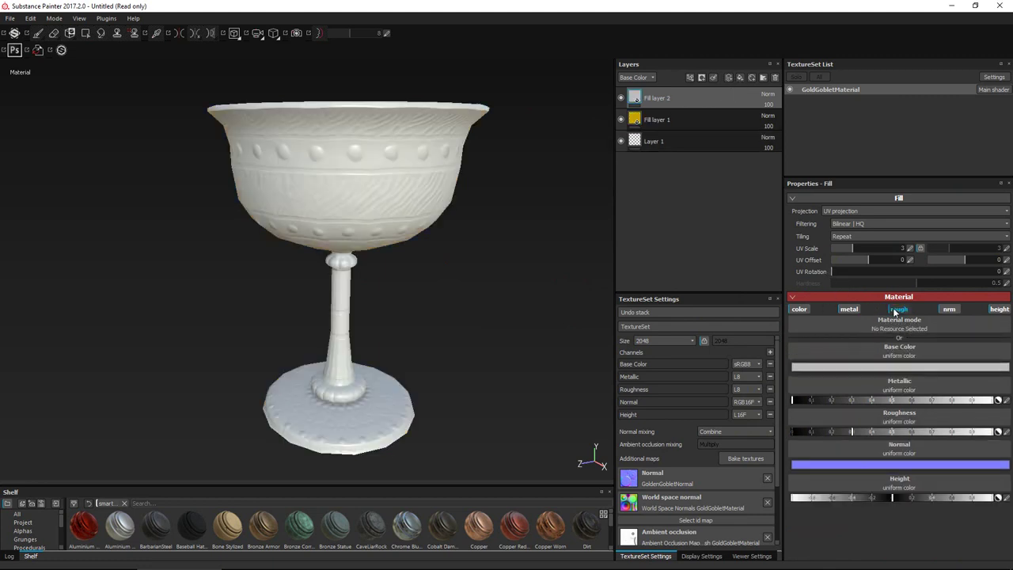
right_click(690, 101)
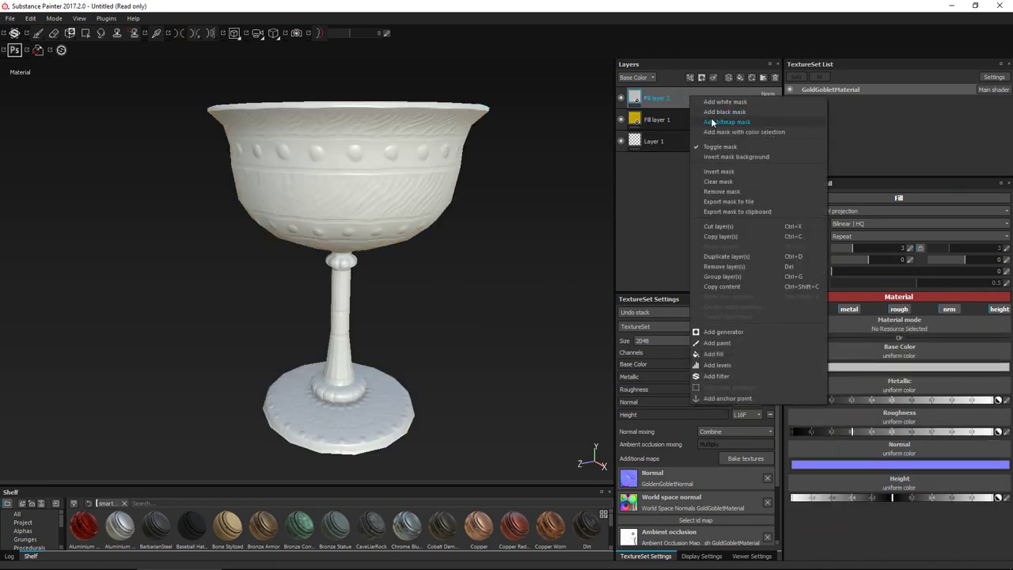
click(870, 367)
click(868, 366)
drag(868, 366, 780, 428)
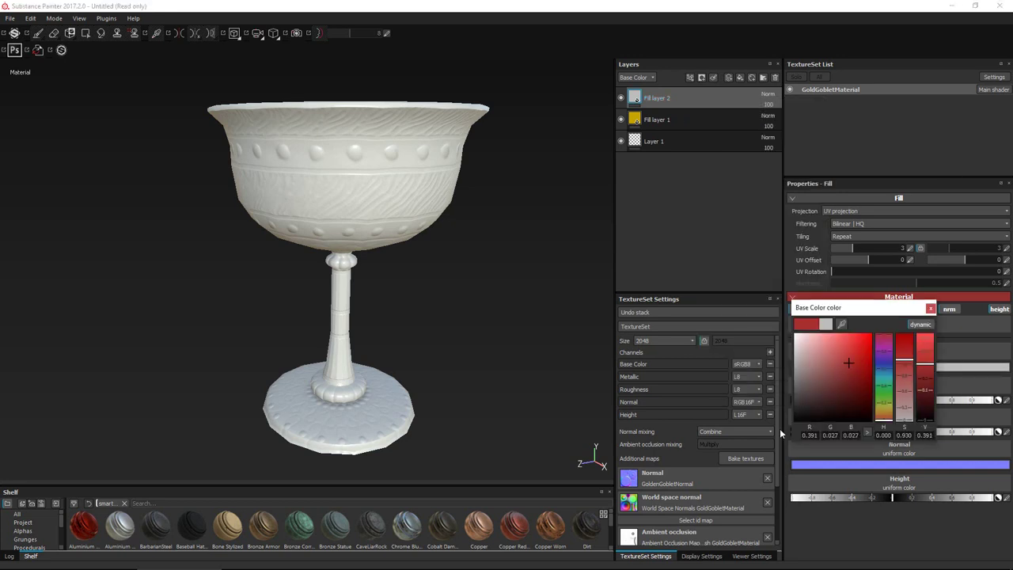
Try adding a bitmap mask to the black fill layer
right_click(717, 97)
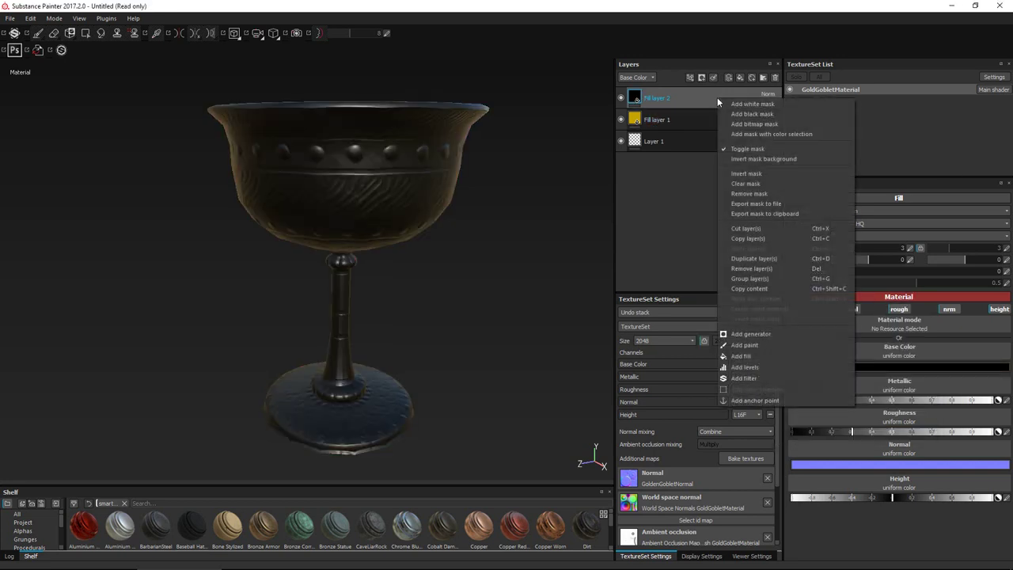
click(729, 122)
click(774, 179)
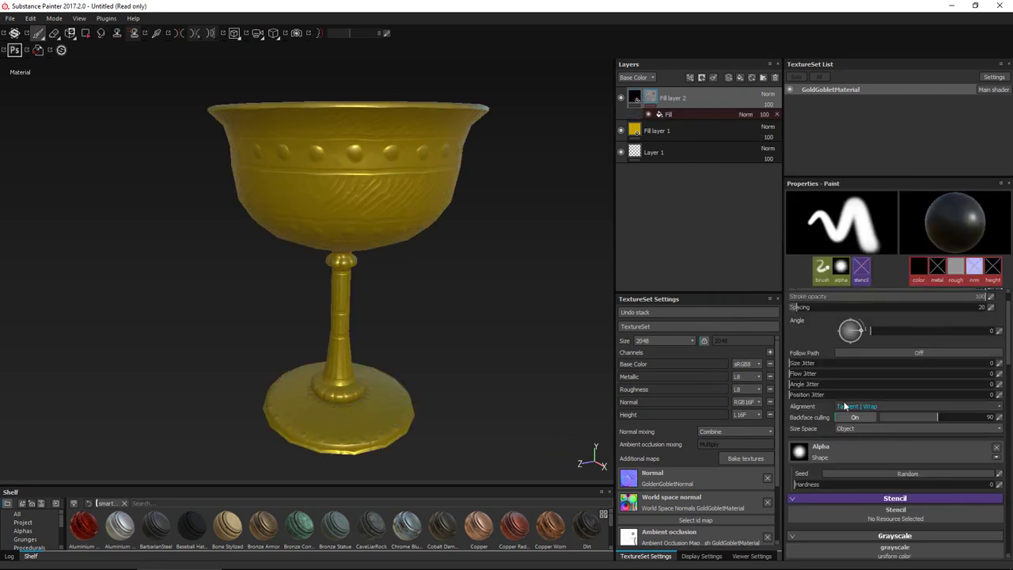
Add a Levels adjustment to the bitmap mask with the input black point at 0.479 and white point at 0.746
right_click(653, 99)
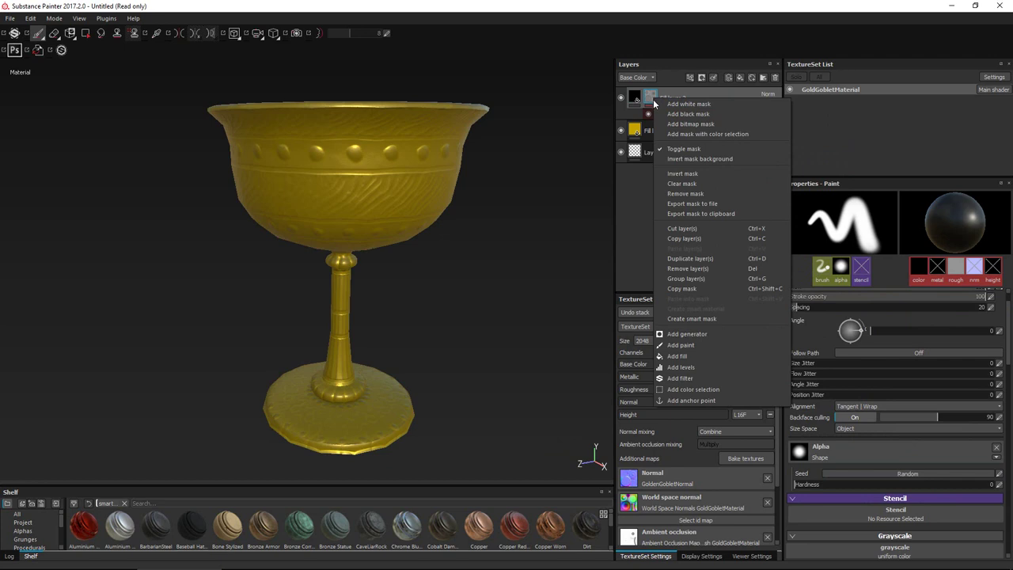
click(682, 367)
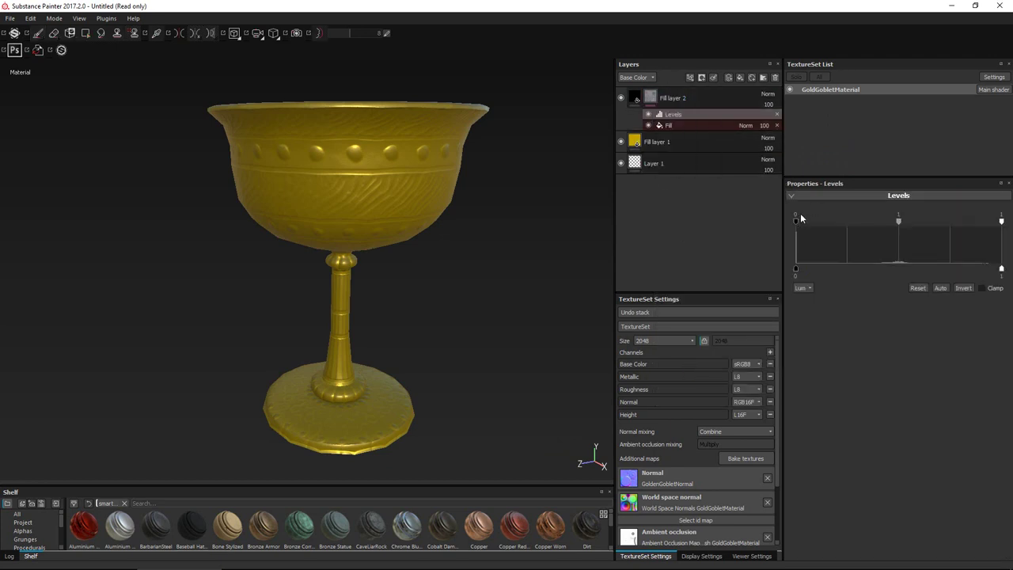
drag(801, 223, 895, 221)
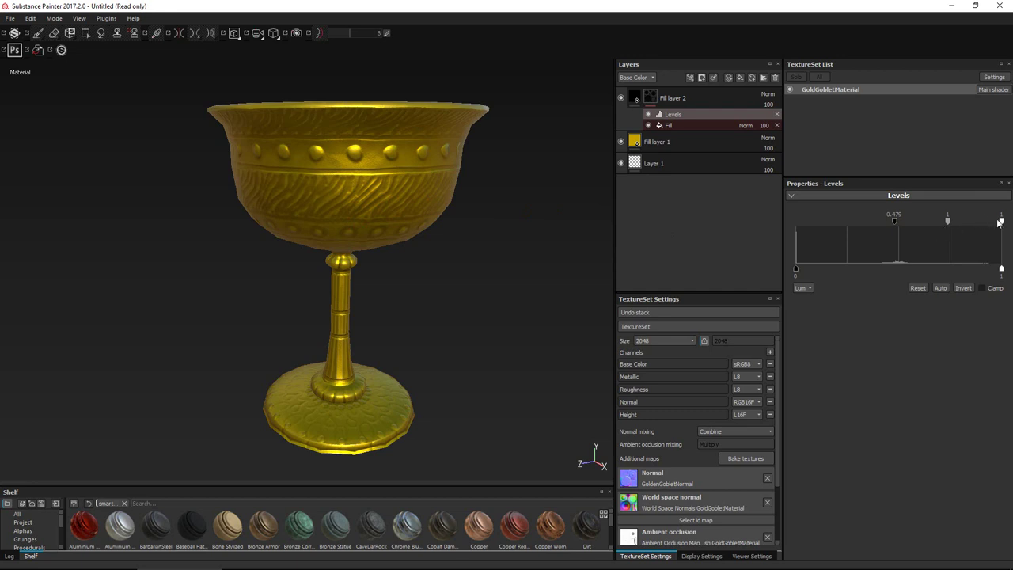
drag(1000, 222, 903, 221)
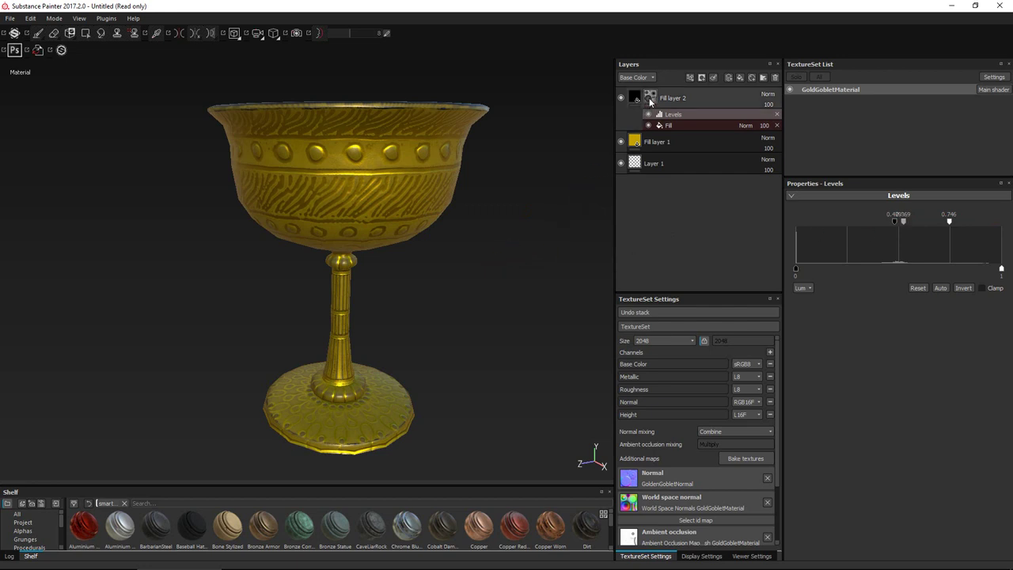
mouse_move(650, 100)
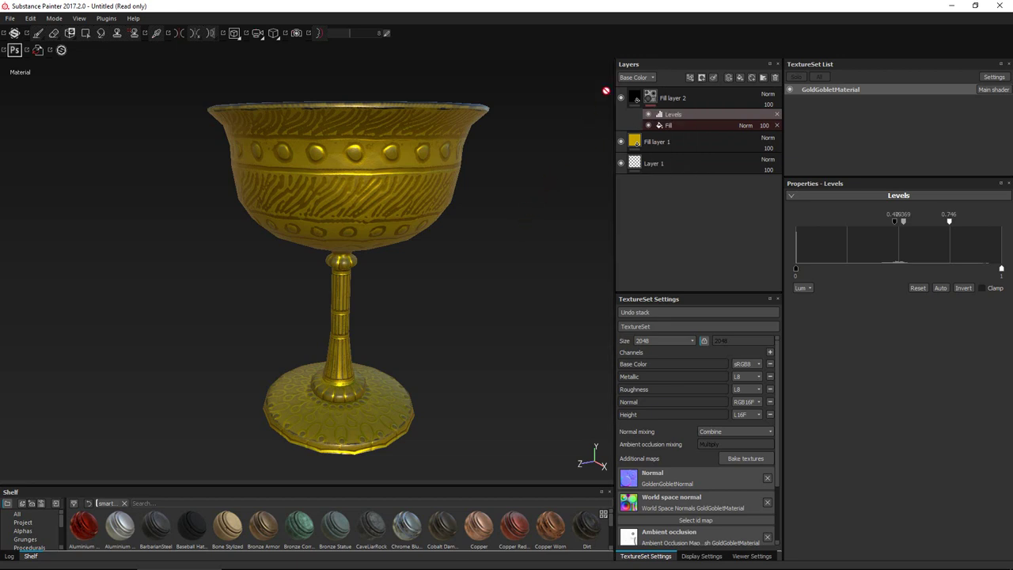
Undo the Levels adjustment and the bitmap fill on the black layer's mask
click(651, 97)
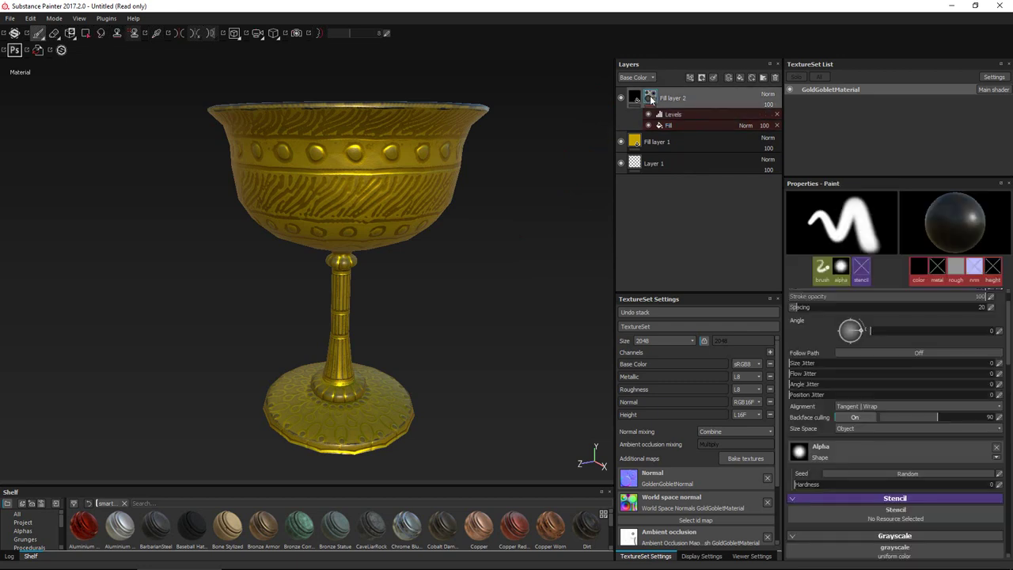
key(ctrl+z)
key(ctrl+z)
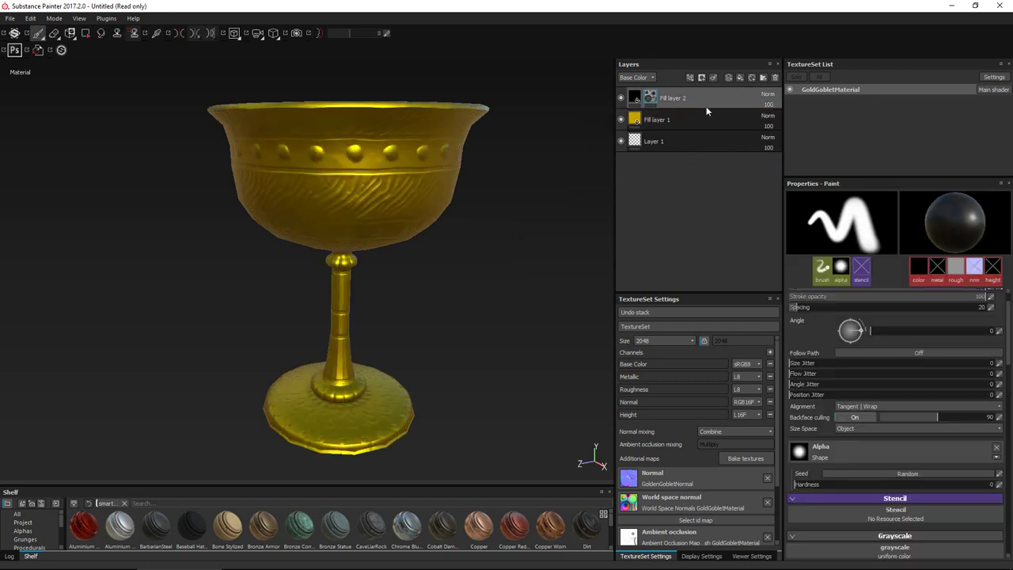
Replace the black fill layer's mask with a black mask and apply an MG Mask Editor generator to it
right_click(651, 97)
click(687, 111)
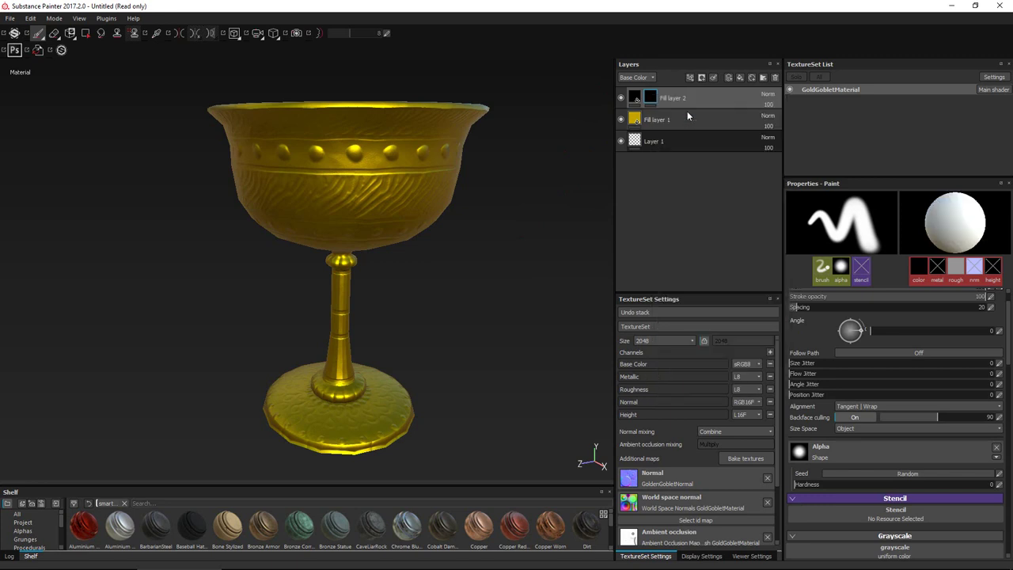
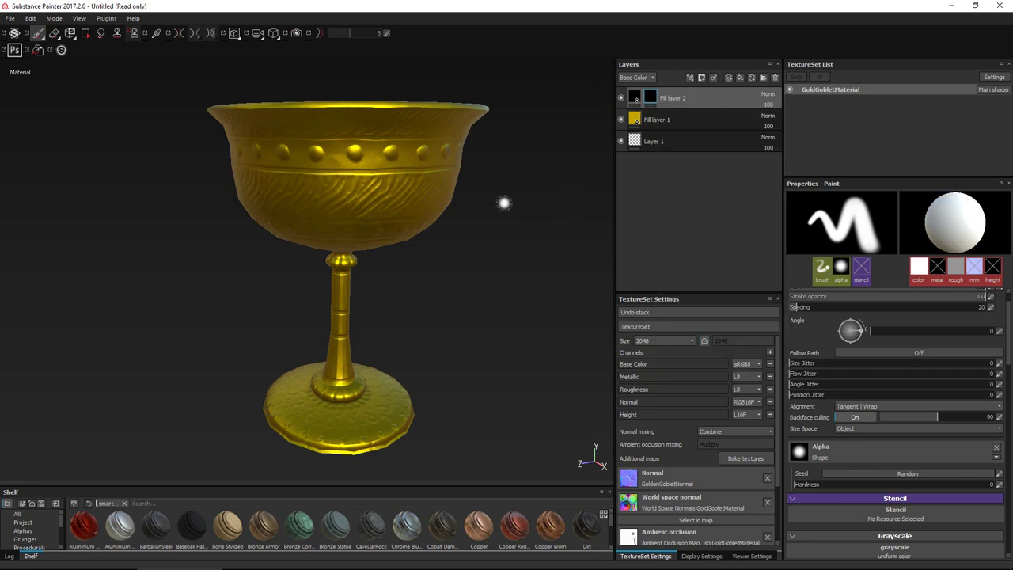
right_click(651, 98)
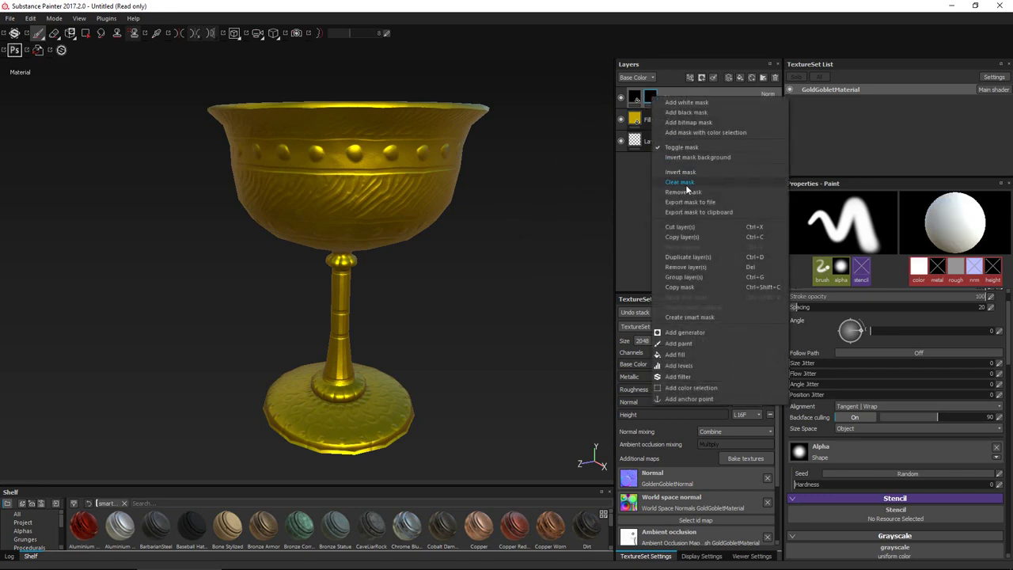
click(686, 332)
click(869, 216)
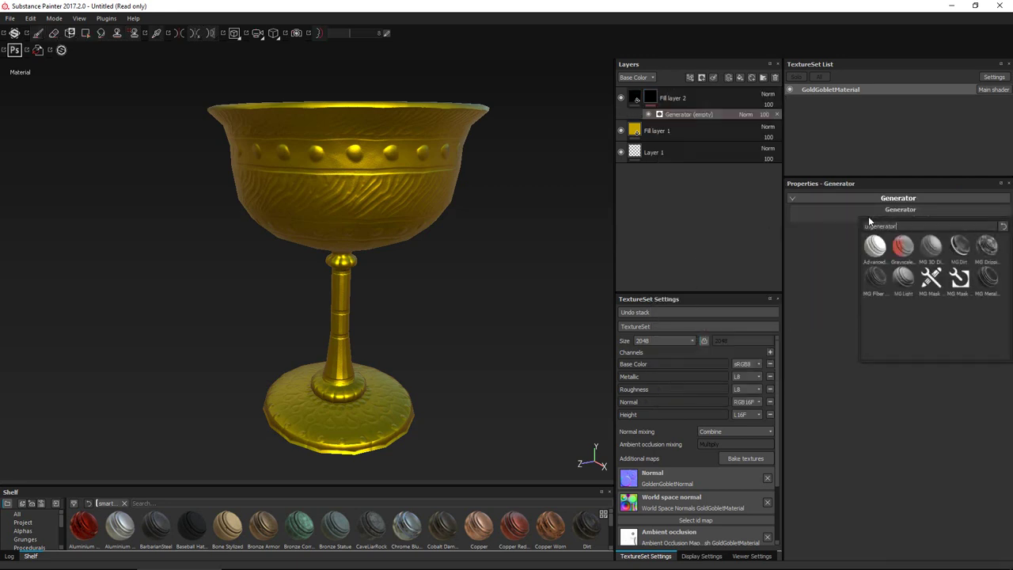
mouse_move(959, 286)
click(957, 284)
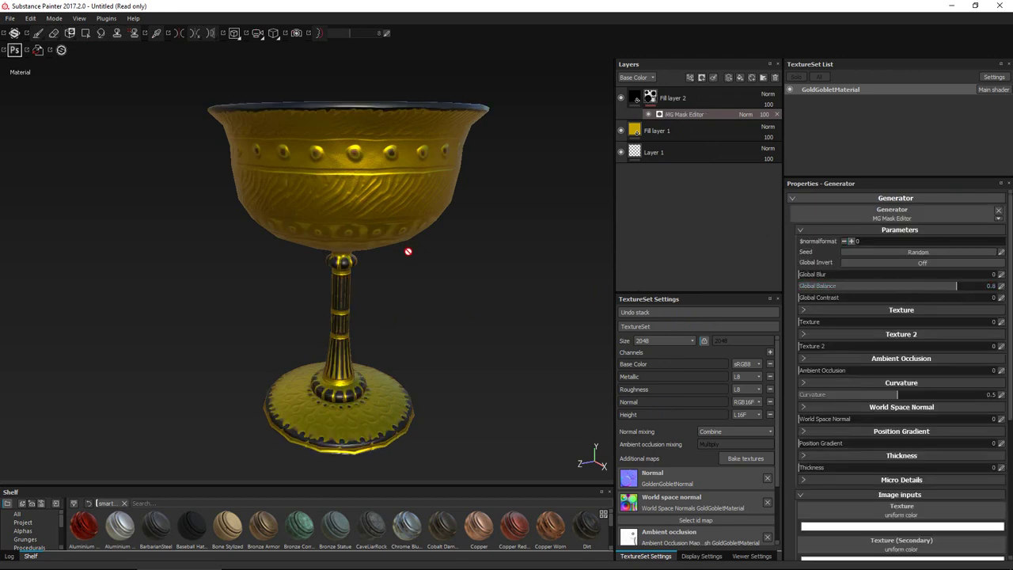
Widen the generator's properties area to give its parameters more room
drag(783, 298, 727, 298)
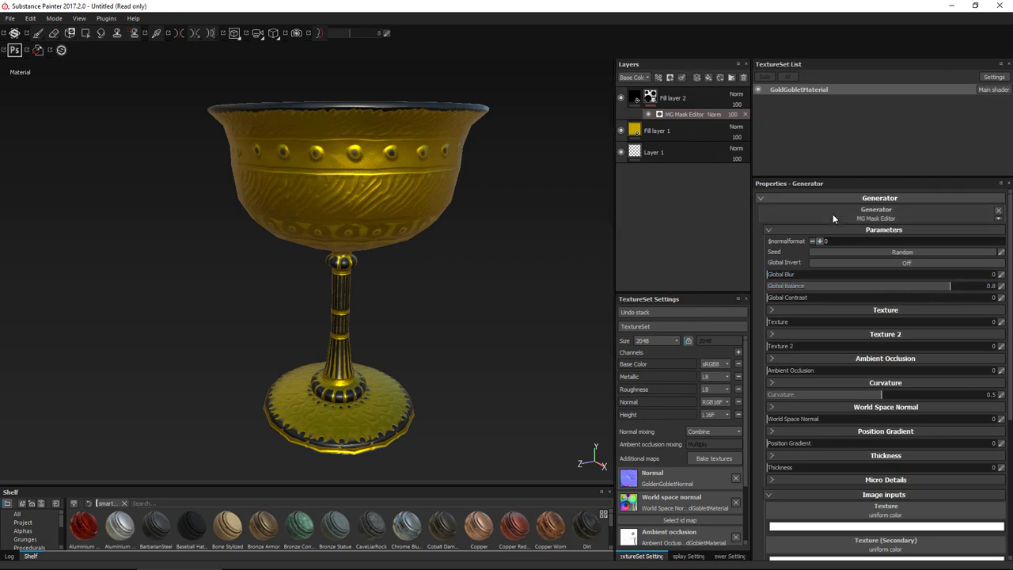
drag(833, 214, 603, 270)
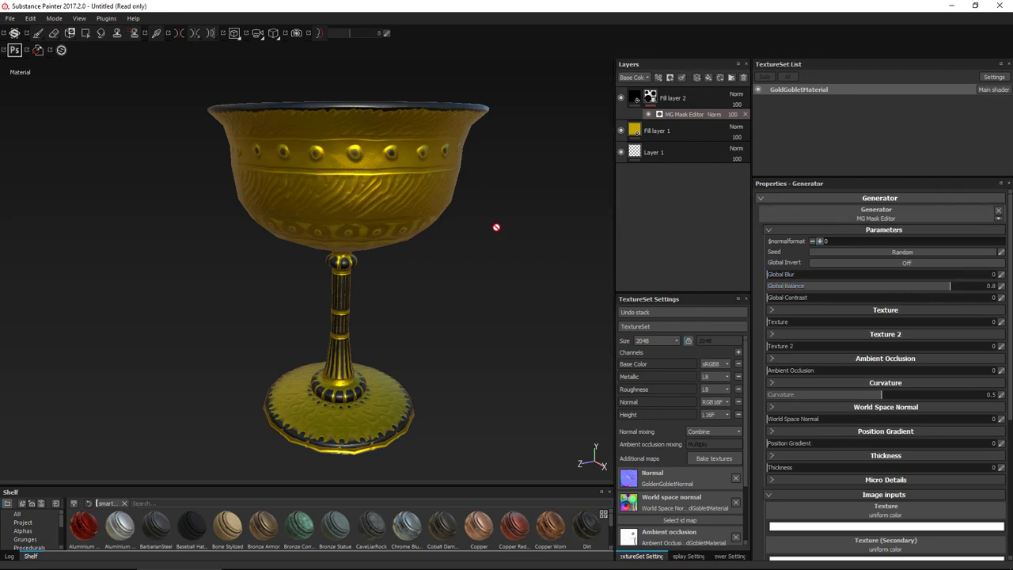
alt+drag(496, 227, 429, 242)
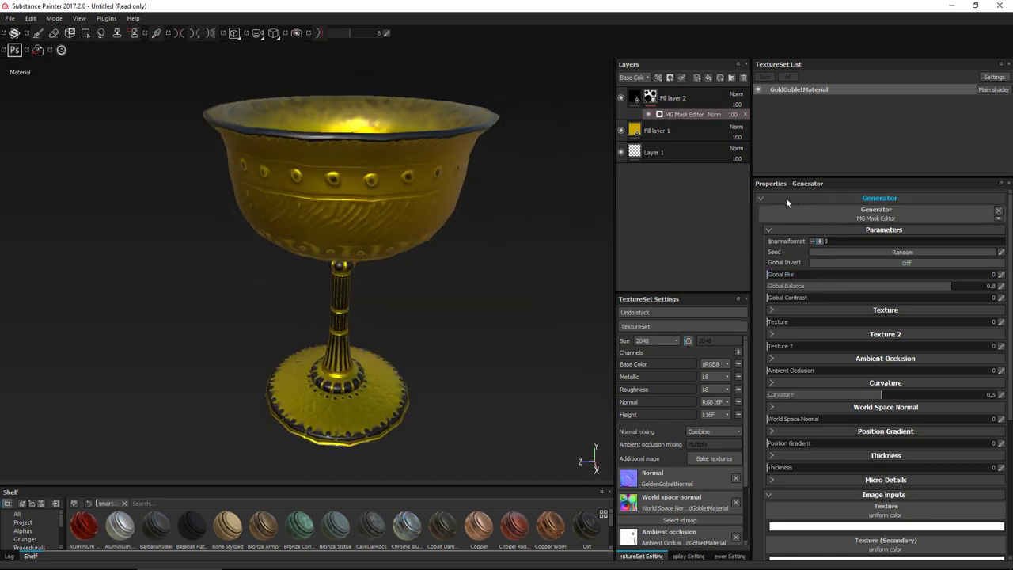
Look through the MG Mask Editor's global, texture, occlusion, curvature, position and thickness parameters and its image inputs
scroll(806, 254, down, 5)
scroll(821, 443, down, 2)
scroll(828, 401, up, 7)
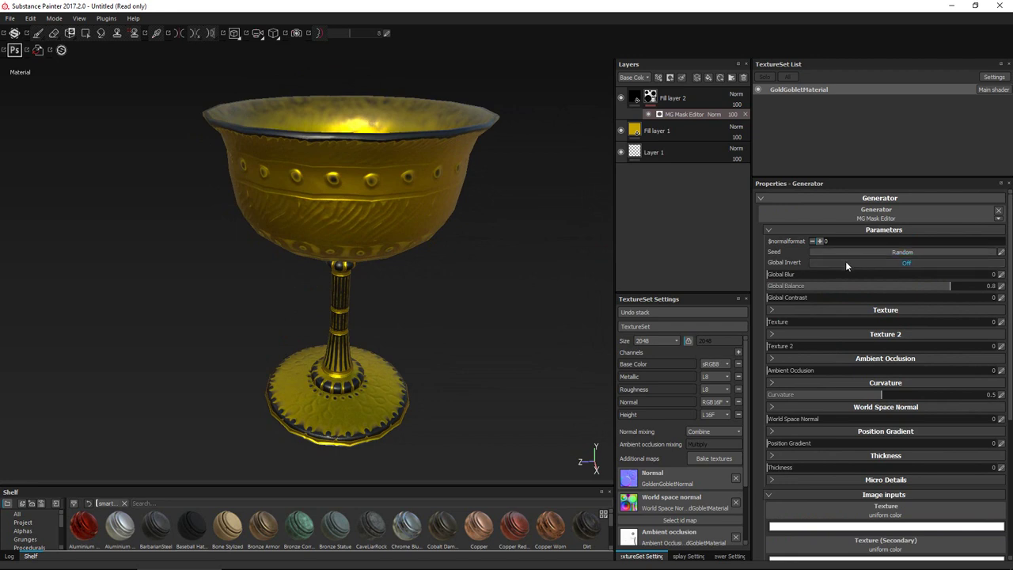
scroll(849, 340, down, 3)
scroll(852, 369, up, 3)
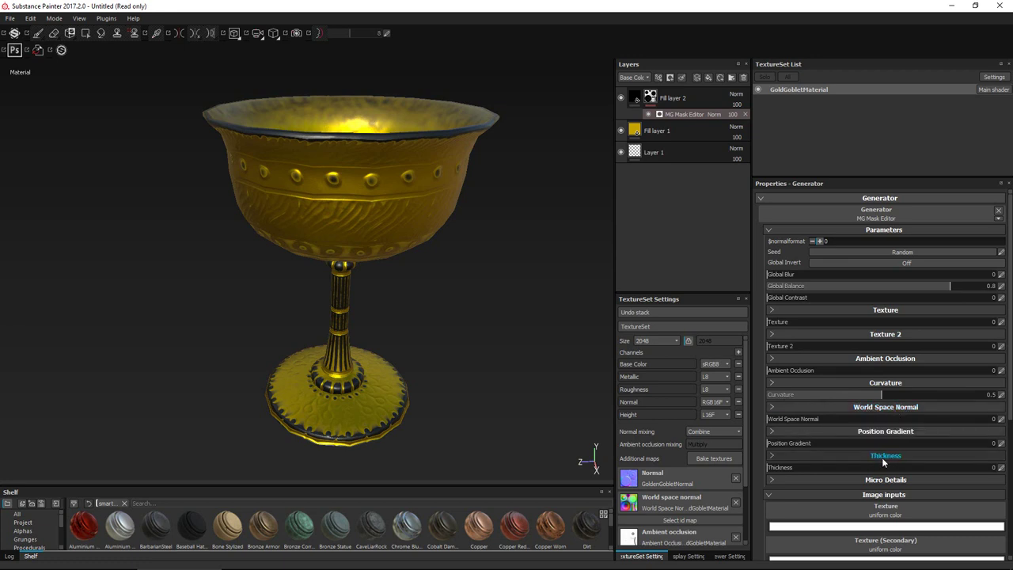
scroll(861, 475, down, 1)
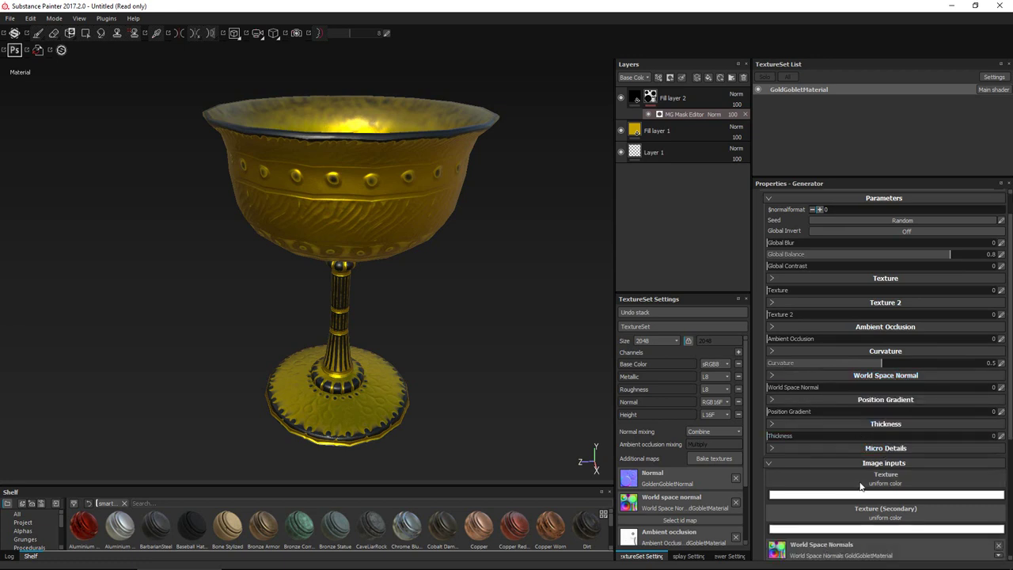
scroll(861, 485, down, 2)
scroll(870, 463, up, 1)
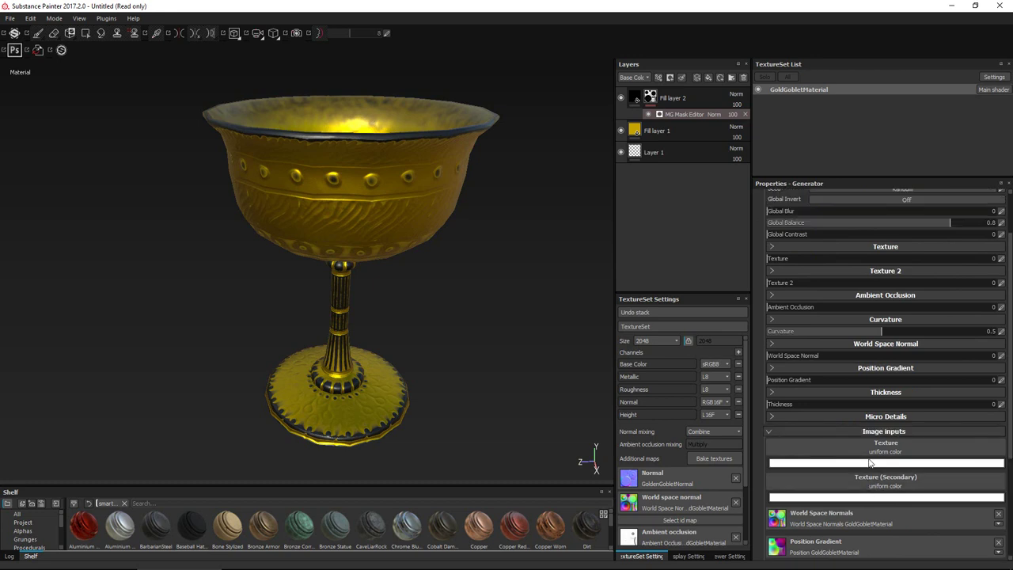
scroll(870, 463, up, 2)
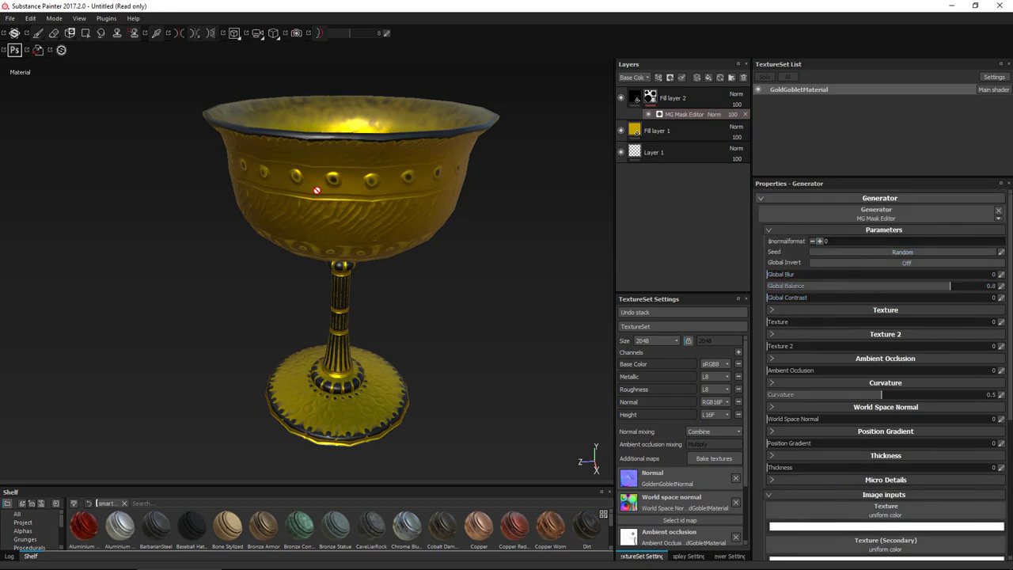
scroll(807, 432, down, 4)
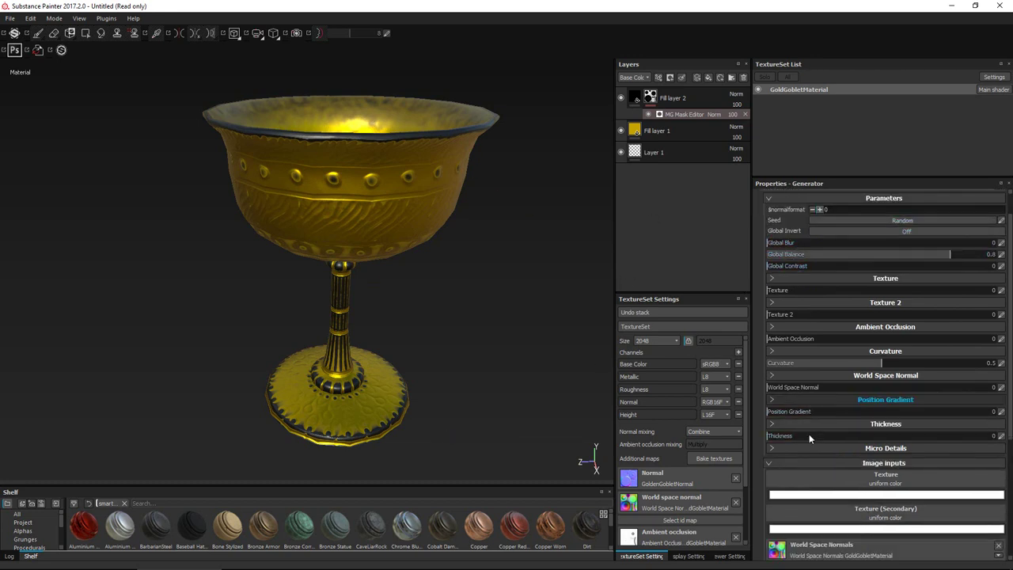
scroll(809, 433, up, 4)
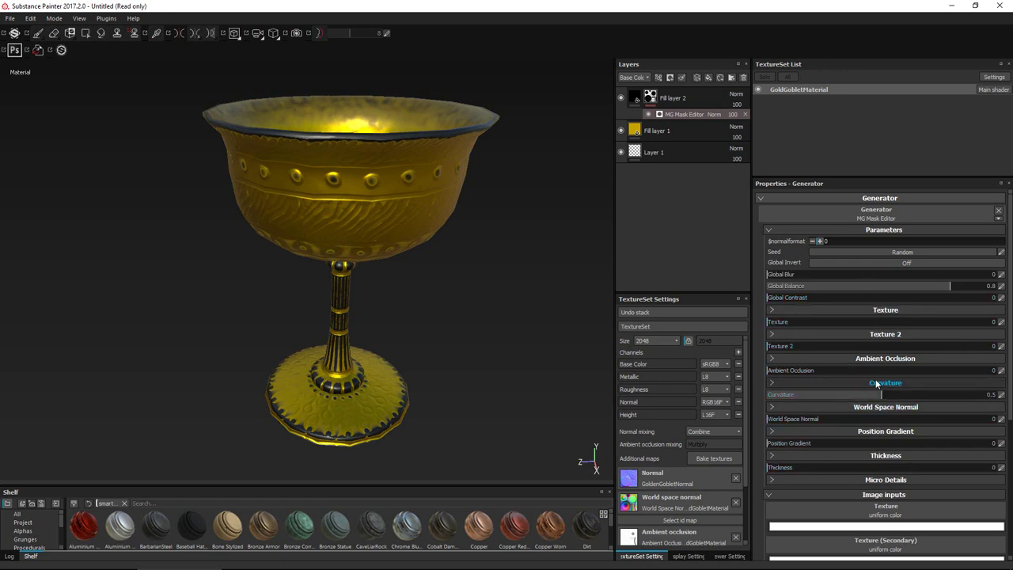
drag(784, 275, 762, 276)
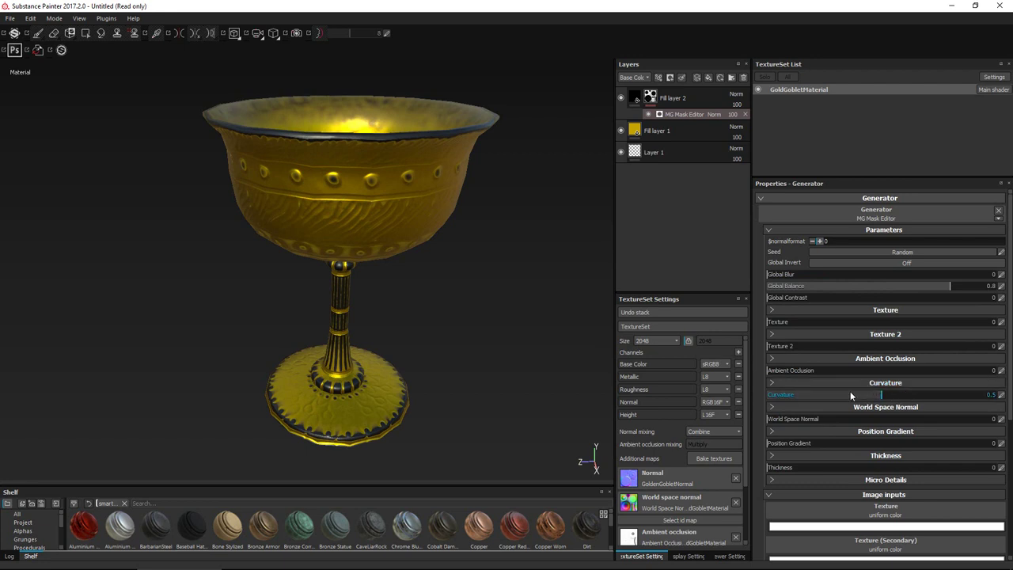
Expand the generator's Curvature settings and compare the goblet with curvature inversion on and off
click(771, 382)
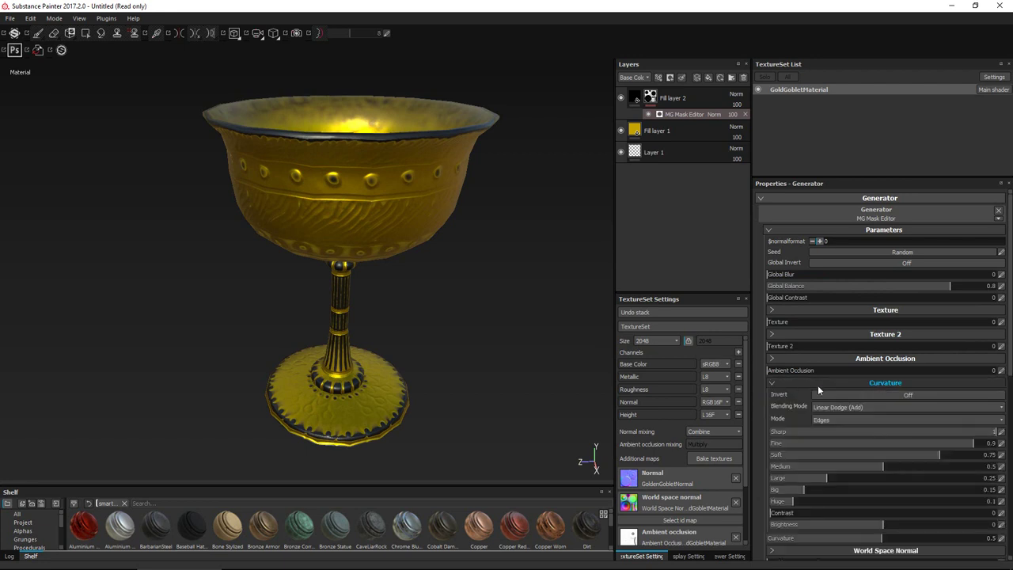
click(878, 396)
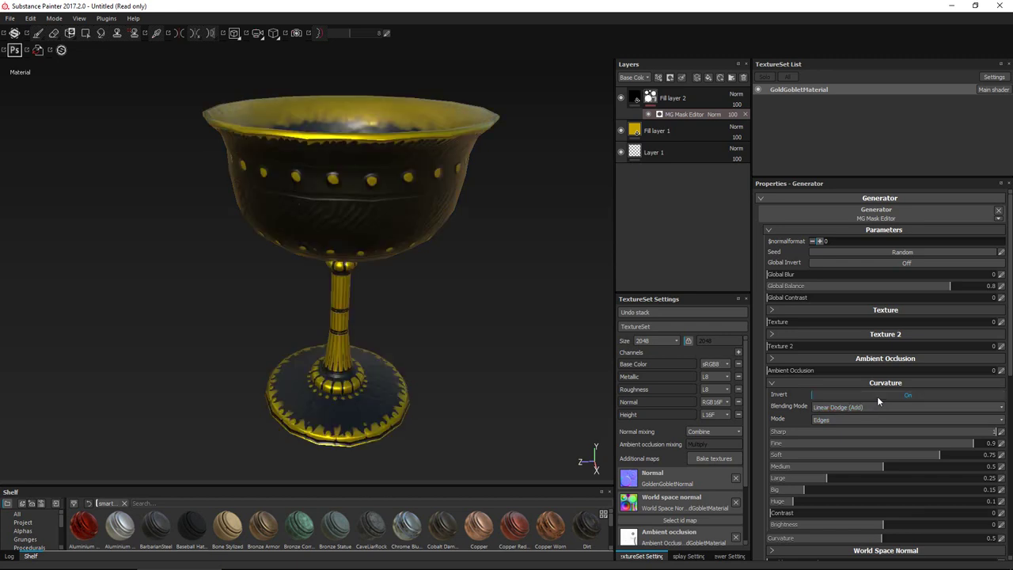
alt+drag(570, 417, 460, 367)
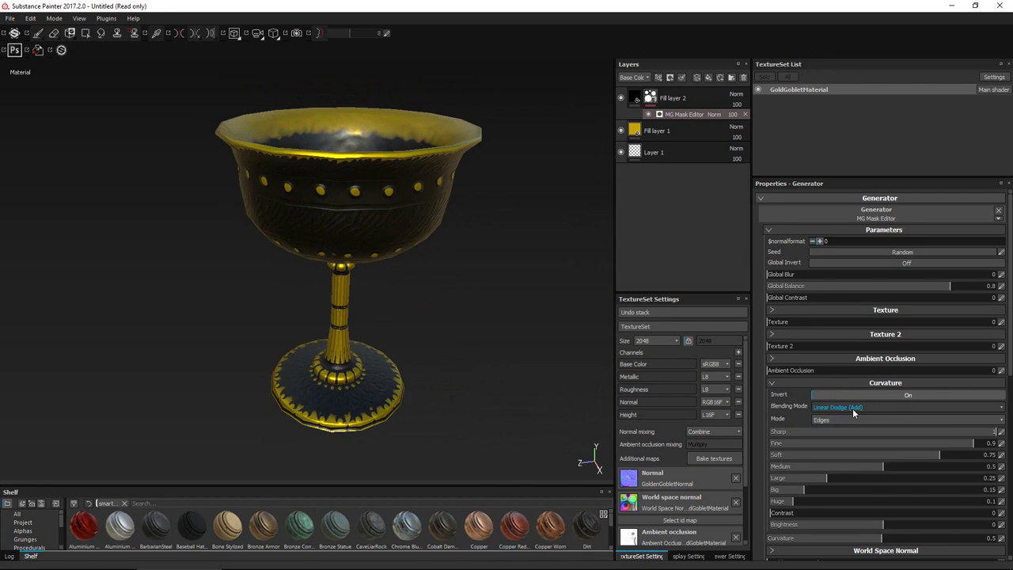
click(900, 395)
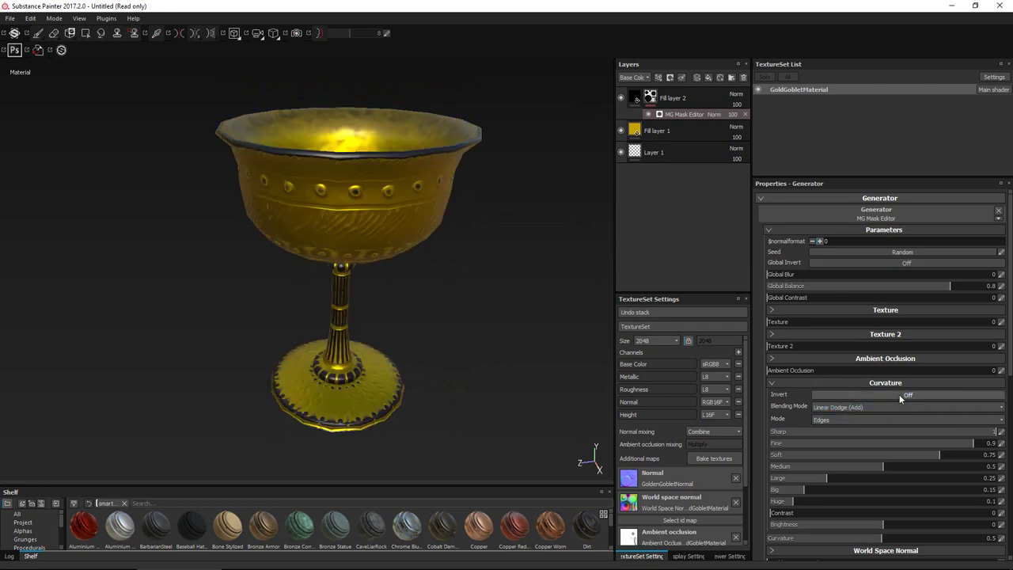
click(899, 394)
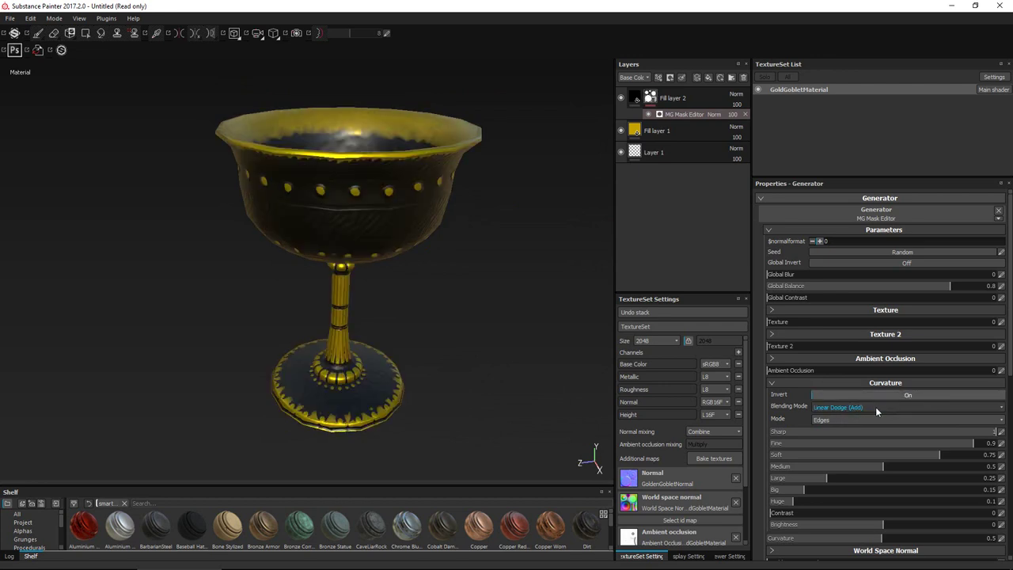
Set the Curvature mode to Cavities, turn its inversion off, and check the pattern on the goblet
scroll(875, 407, down, 1)
scroll(790, 475, down, 1)
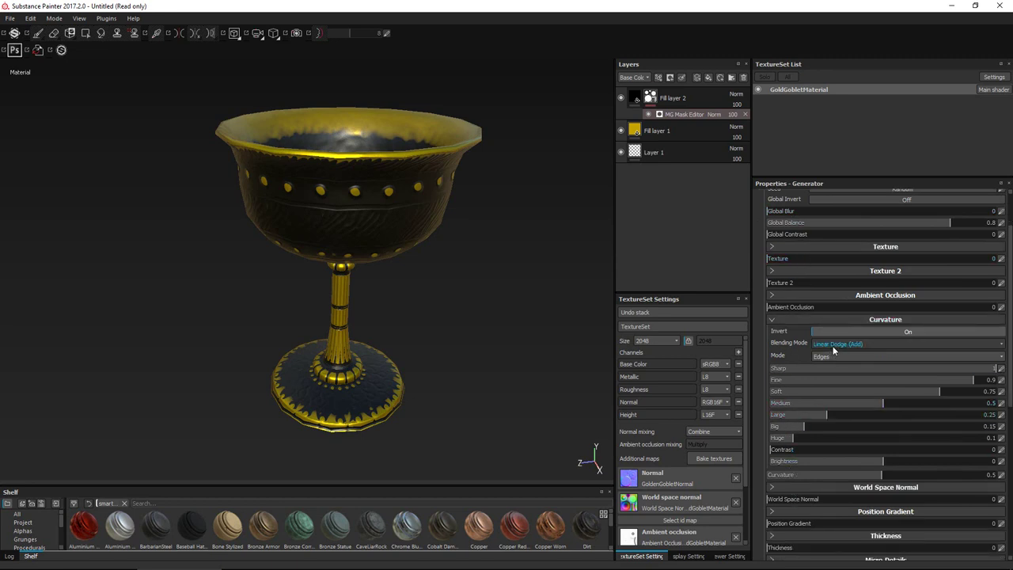
scroll(833, 346, down, 1)
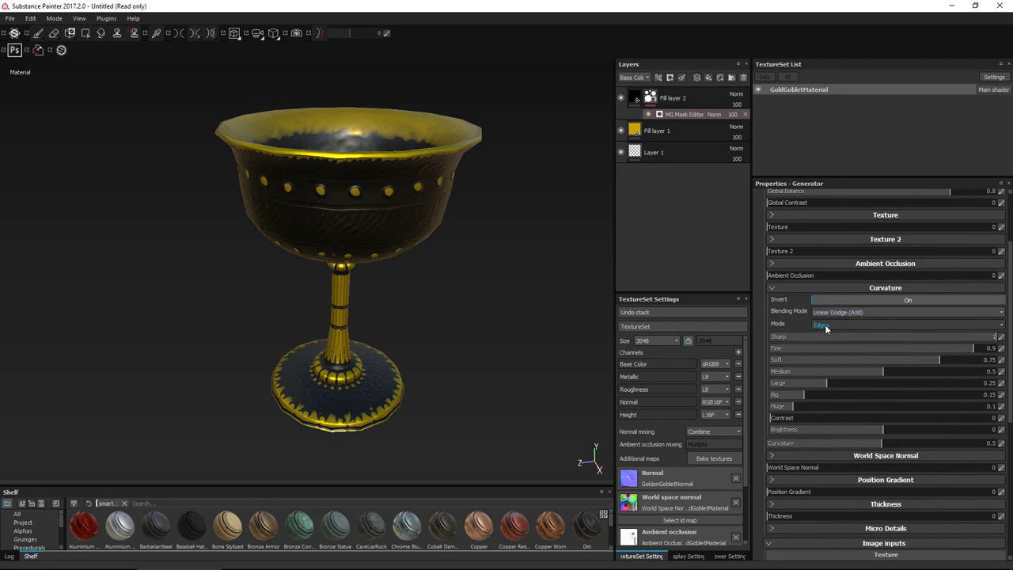
click(826, 326)
click(825, 339)
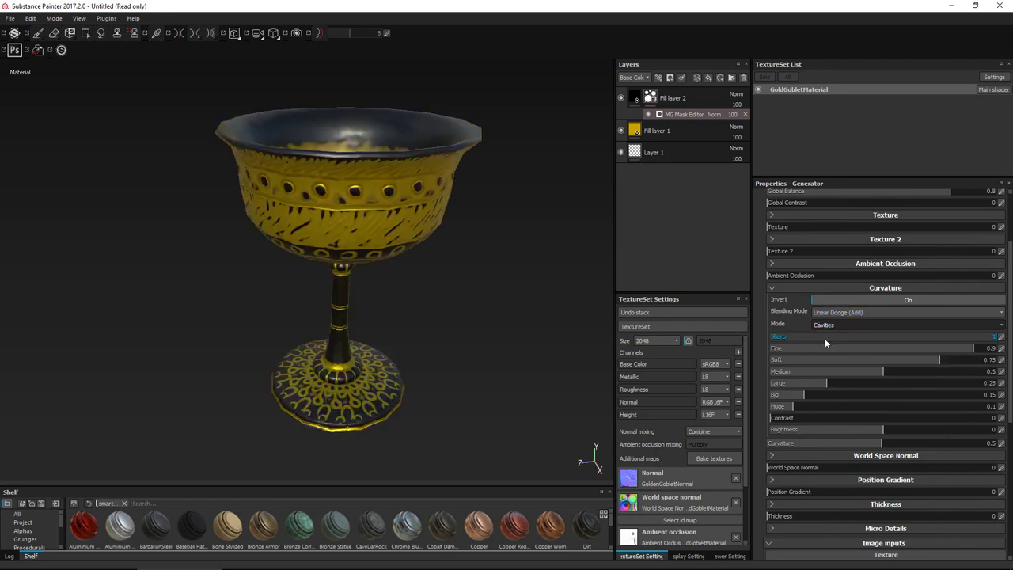
click(904, 300)
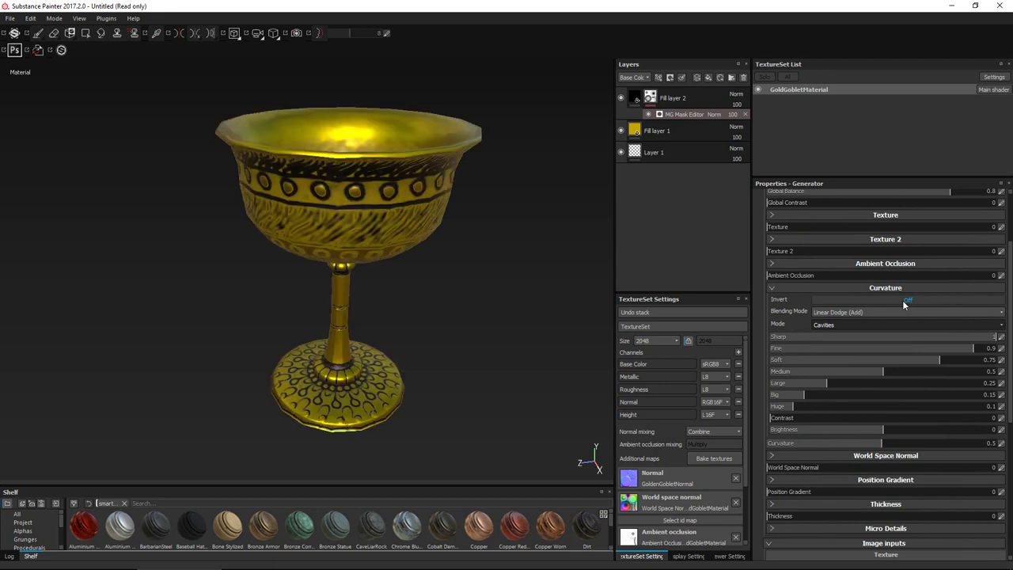
alt+drag(529, 309, 459, 271)
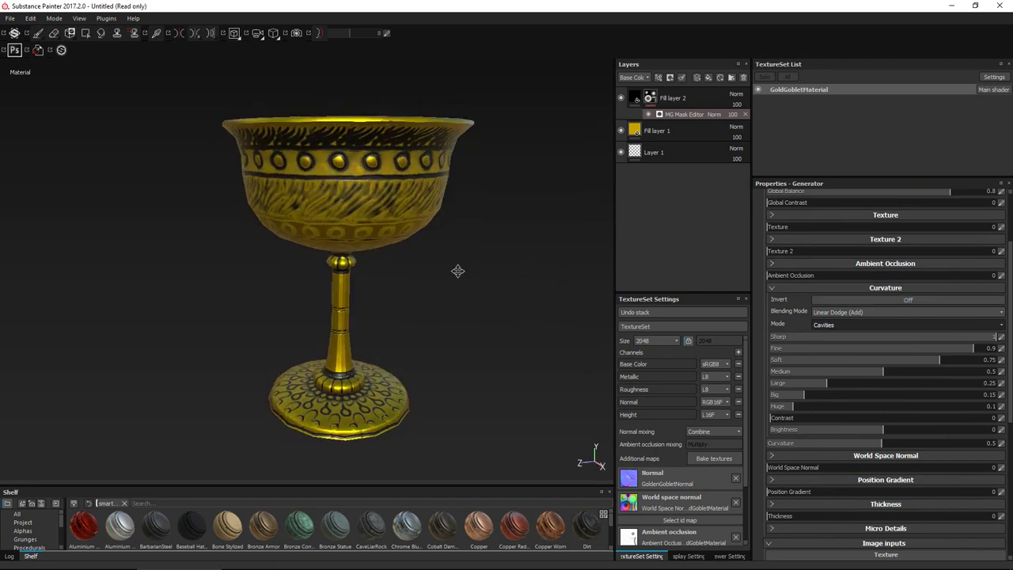
scroll(451, 312, up, 3)
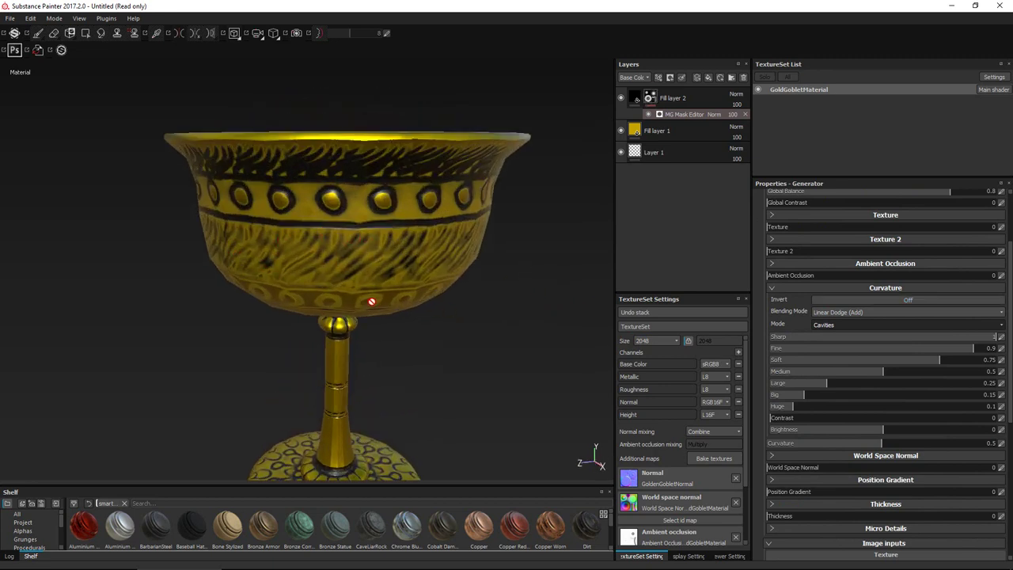
Try the Dual and Unprocessed curvature modes on the goblet and return the mode to Cavities
click(823, 324)
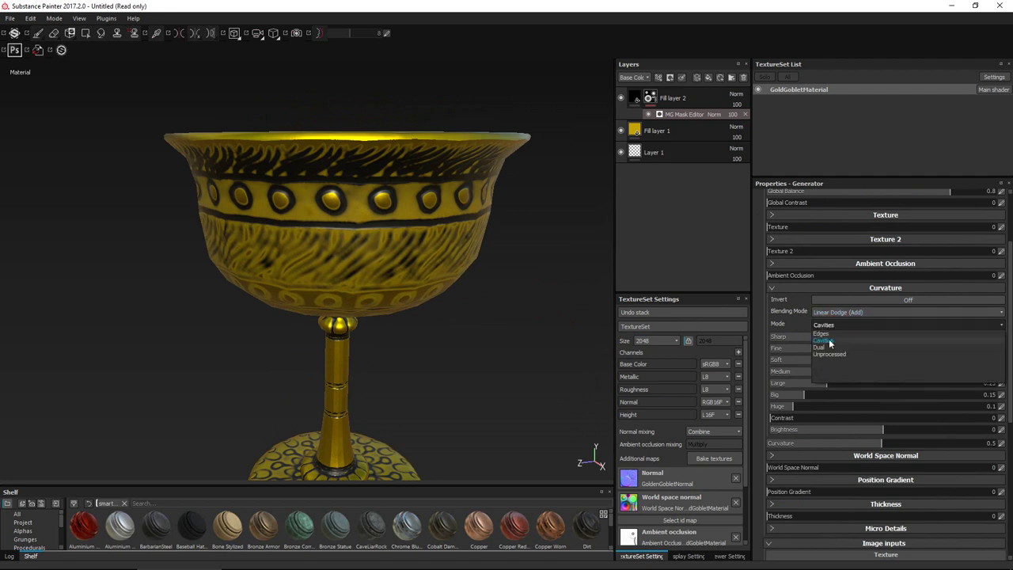
click(828, 347)
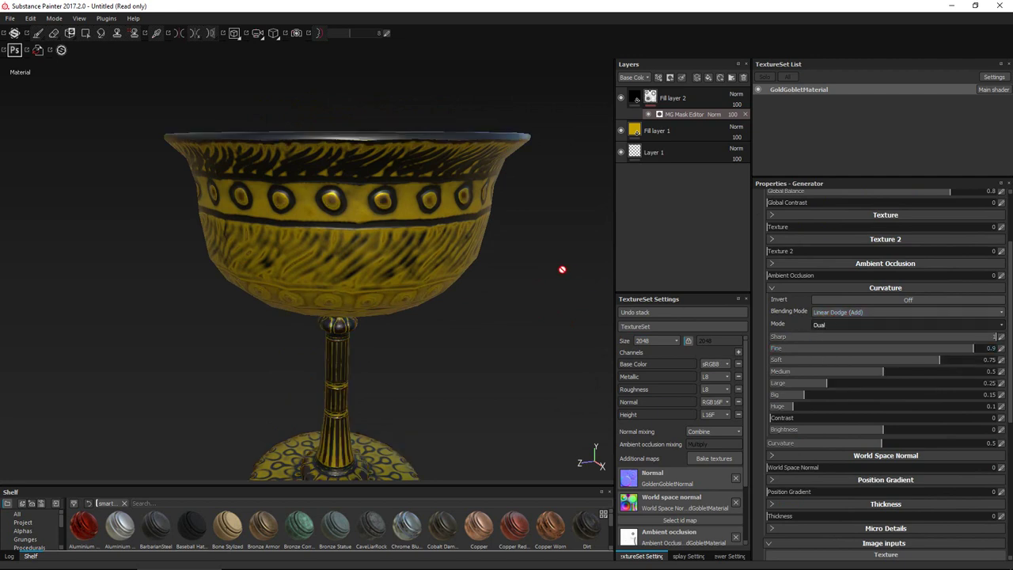
click(833, 325)
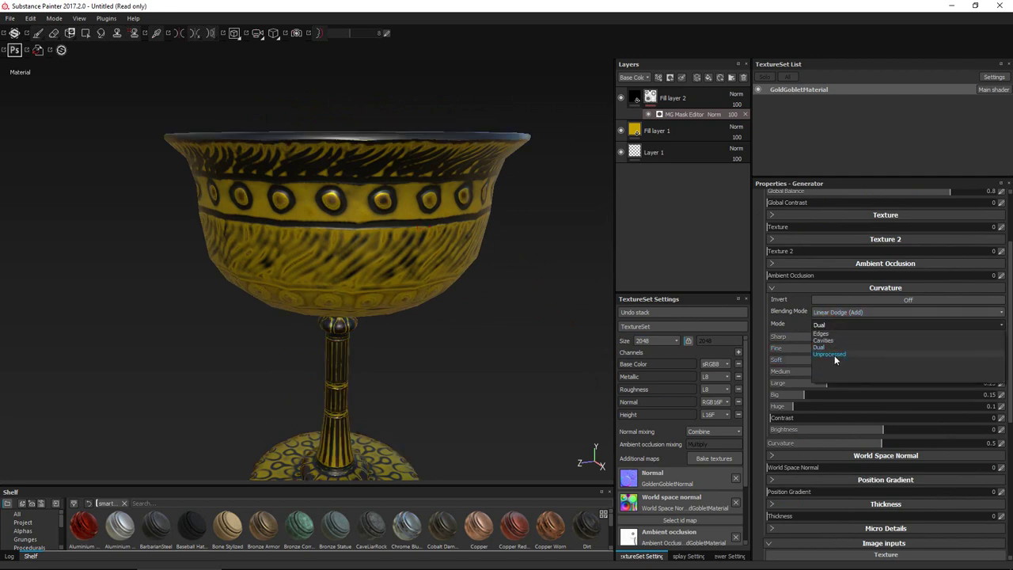
click(834, 357)
scroll(477, 332, down, 3)
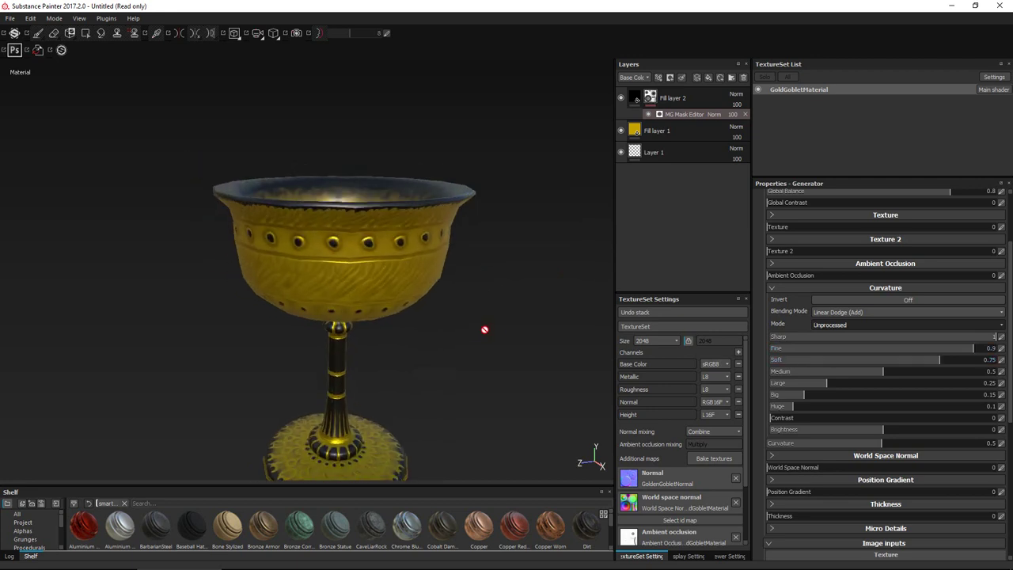
click(853, 321)
click(842, 340)
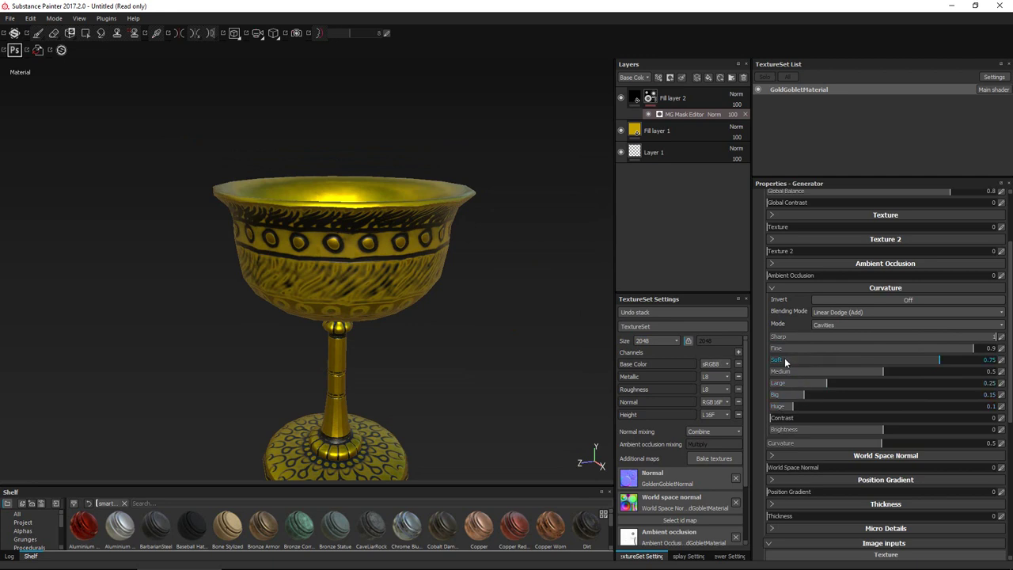
Set the curvature's Fine, Soft, Medium, Large, Big and Huge values to 0
drag(962, 345, 745, 348)
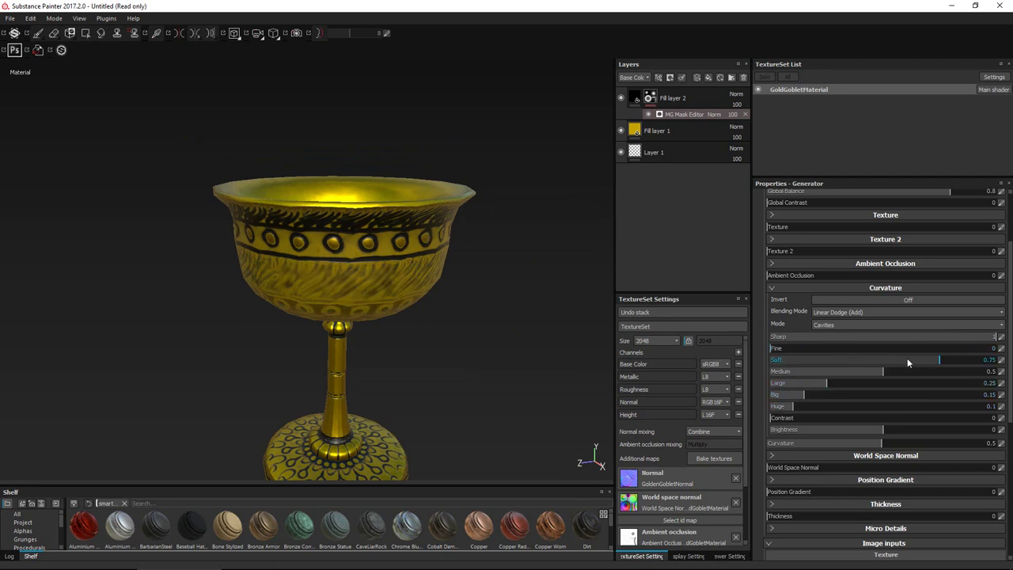
drag(907, 358, 772, 359)
drag(863, 374, 710, 376)
drag(825, 383, 727, 387)
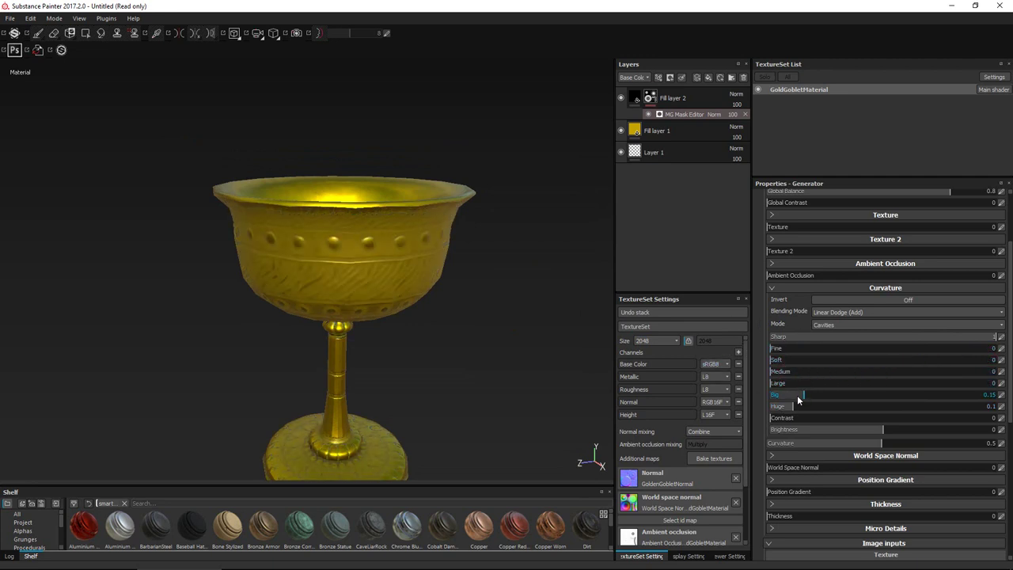
drag(801, 394, 755, 406)
scroll(452, 336, up, 5)
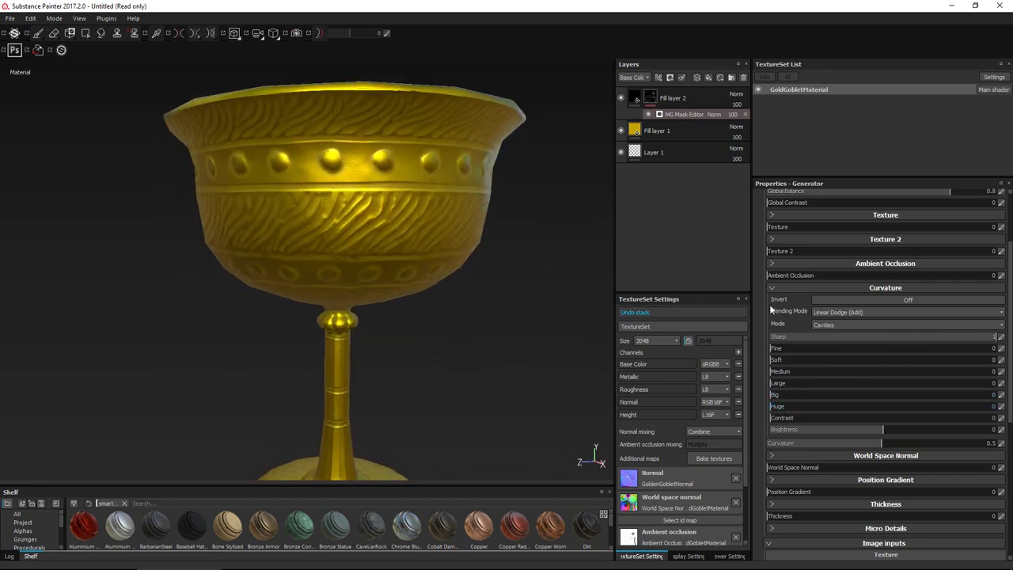
click(827, 299)
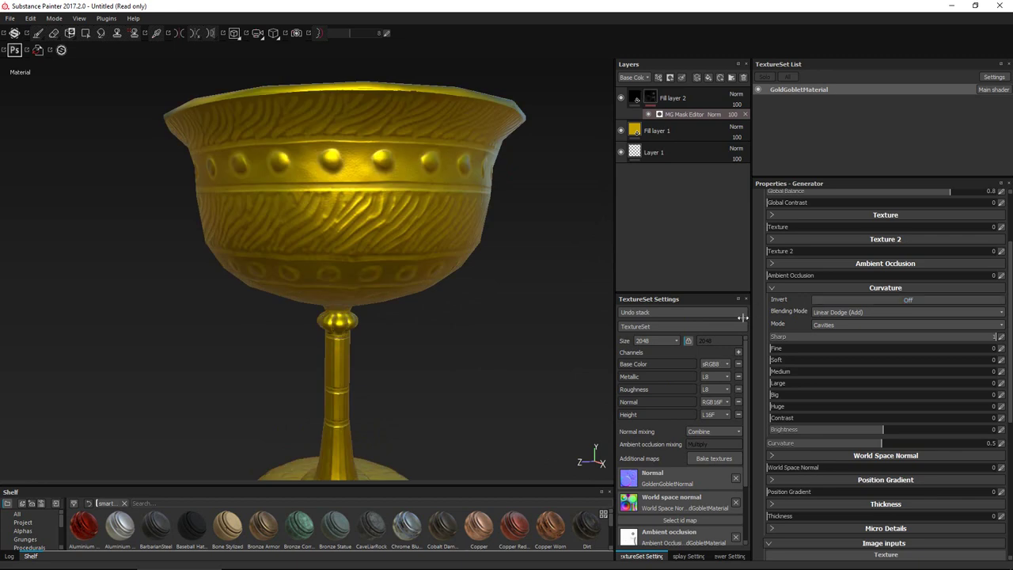
Set the curvature's Fine and Soft values to 1 and check the dark lines around the bowl
drag(774, 350, 786, 350)
drag(848, 348, 994, 346)
alt+drag(444, 316, 401, 208)
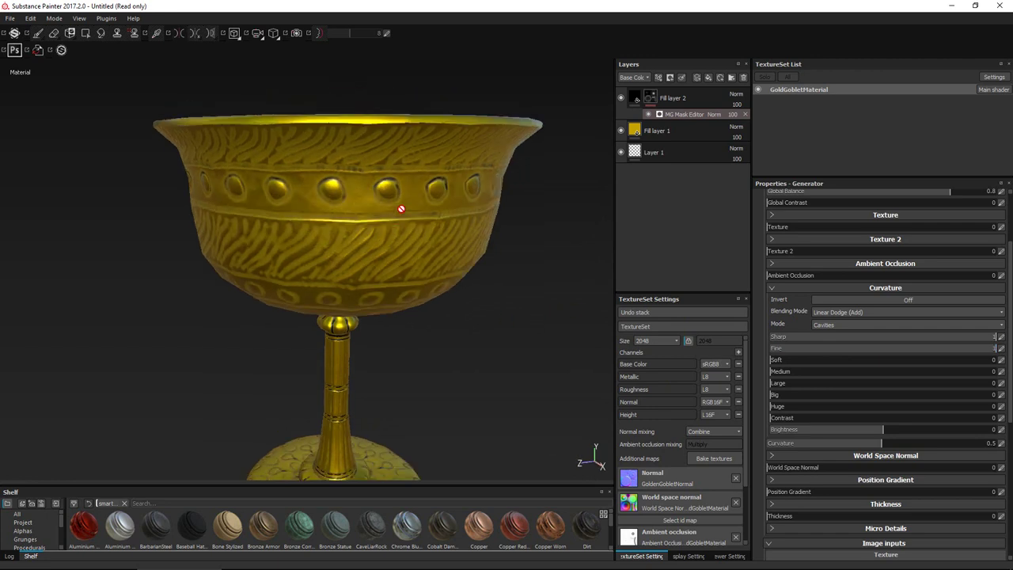
drag(801, 357, 1010, 360)
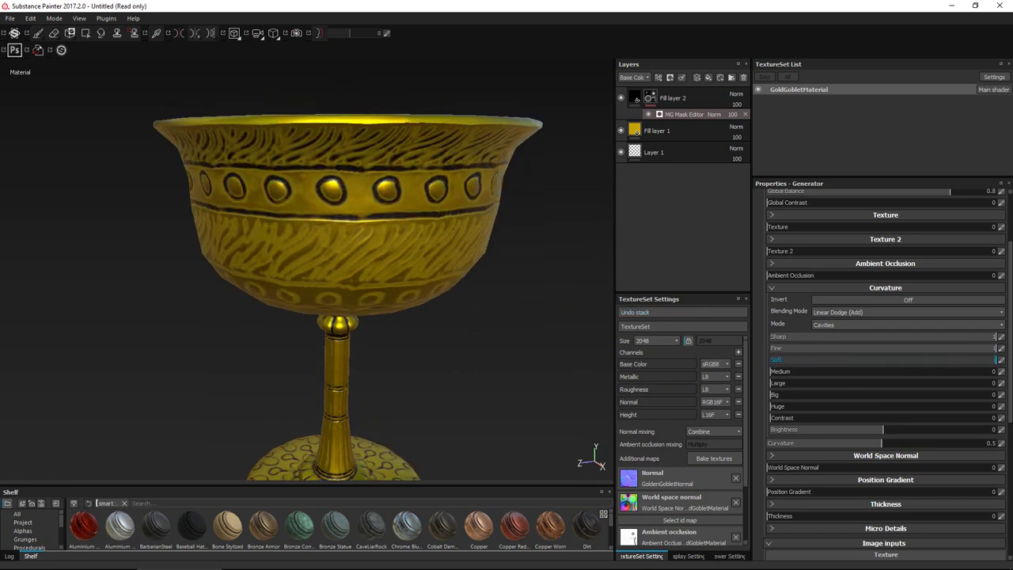
Set the curvature's Medium to 0.19, Large to 0.1, Big to 0.04 and Huge to 0.58
mouse_move(780, 373)
mouse_down()
mouse_move(958, 373)
mouse_move(815, 380)
mouse_up()
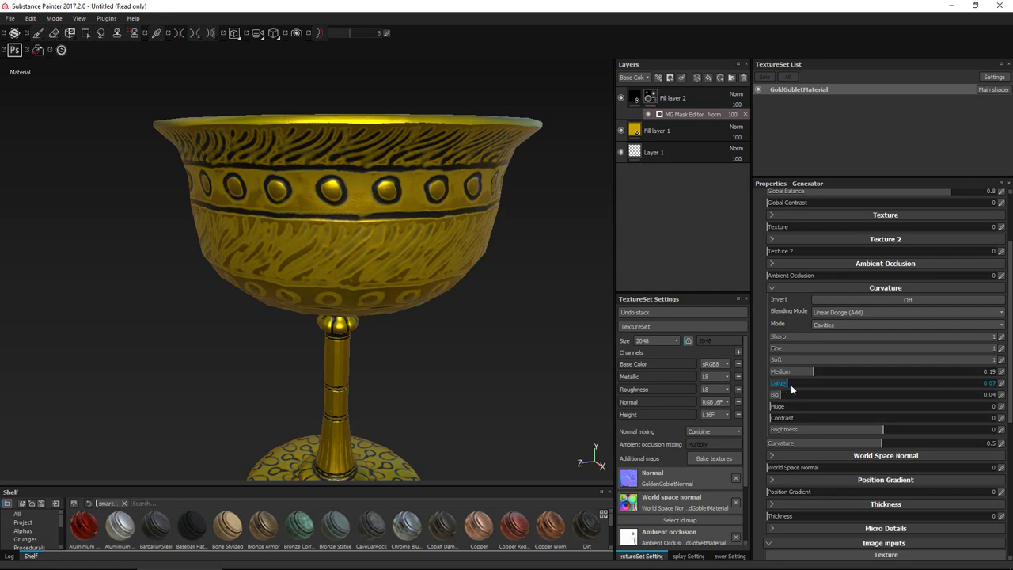
click(791, 383)
drag(891, 366, 845, 371)
drag(951, 363, 999, 362)
mouse_move(774, 409)
mouse_down()
mouse_move(1011, 411)
mouse_move(900, 408)
mouse_up()
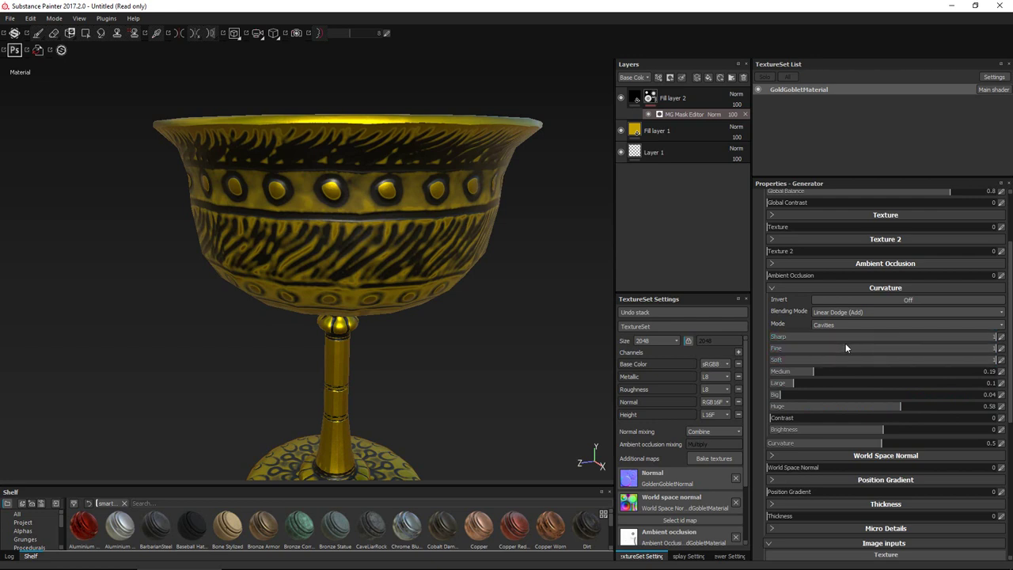
Set the curvature's Fine to 0.86, Soft to 0.35, Big to 0.17, Huge to 0.11 and Contrast to 0.9
mouse_move(962, 336)
mouse_down()
mouse_move(758, 343)
mouse_move(965, 332)
mouse_up()
drag(890, 405, 772, 406)
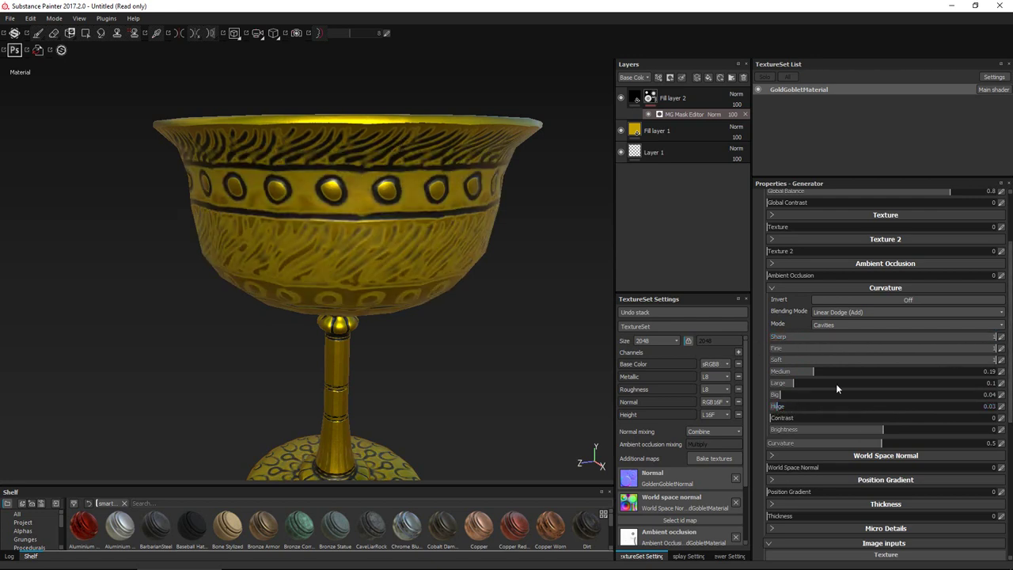
mouse_move(981, 360)
mouse_down()
mouse_move(848, 362)
mouse_move(965, 352)
mouse_up()
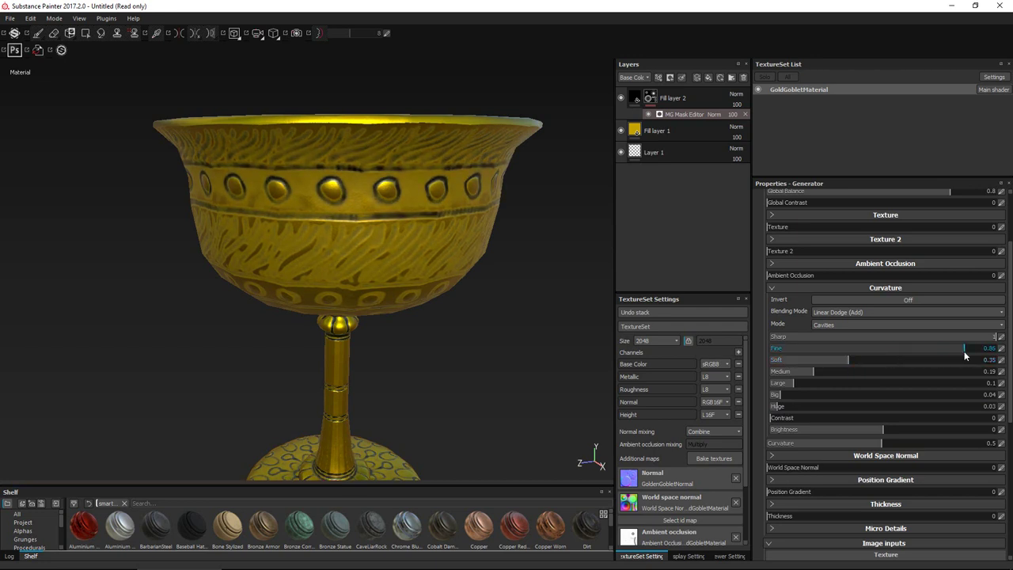
drag(774, 406, 808, 400)
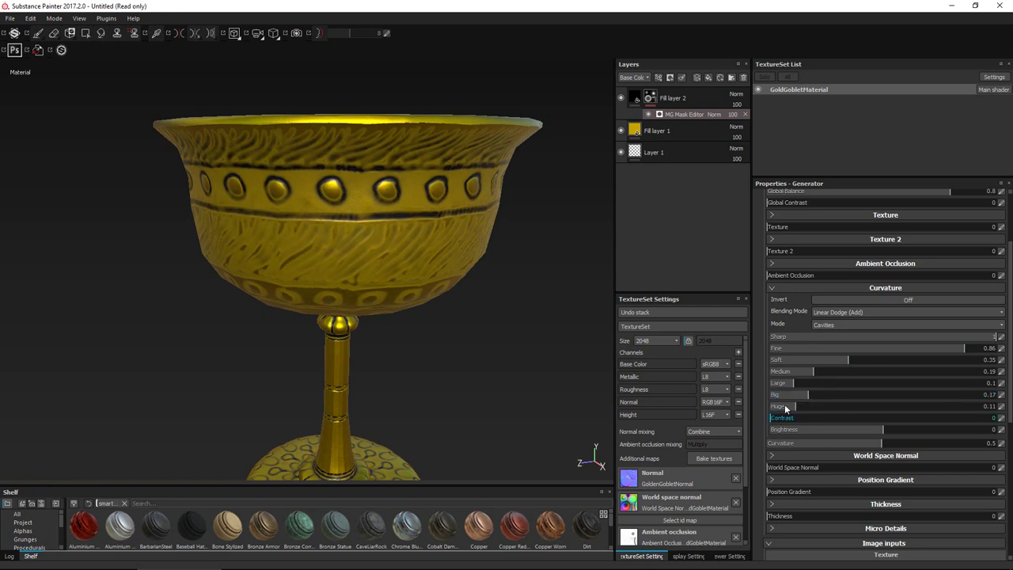
drag(779, 418, 810, 420)
drag(917, 421, 954, 417)
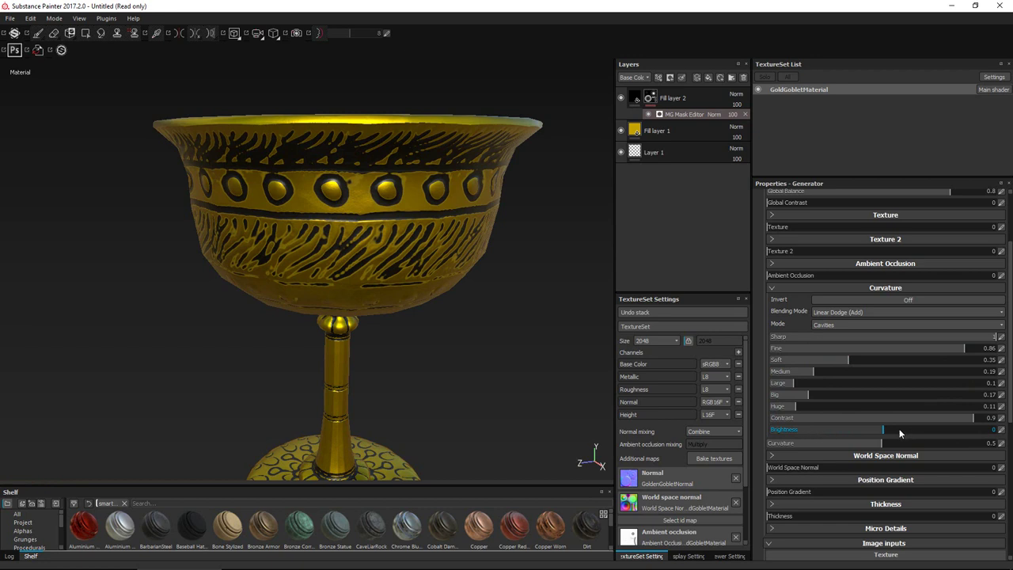
Try lower and higher Brightness values for the curvature, down to -0.34, and reset Brightness to 0
drag(884, 434, 848, 433)
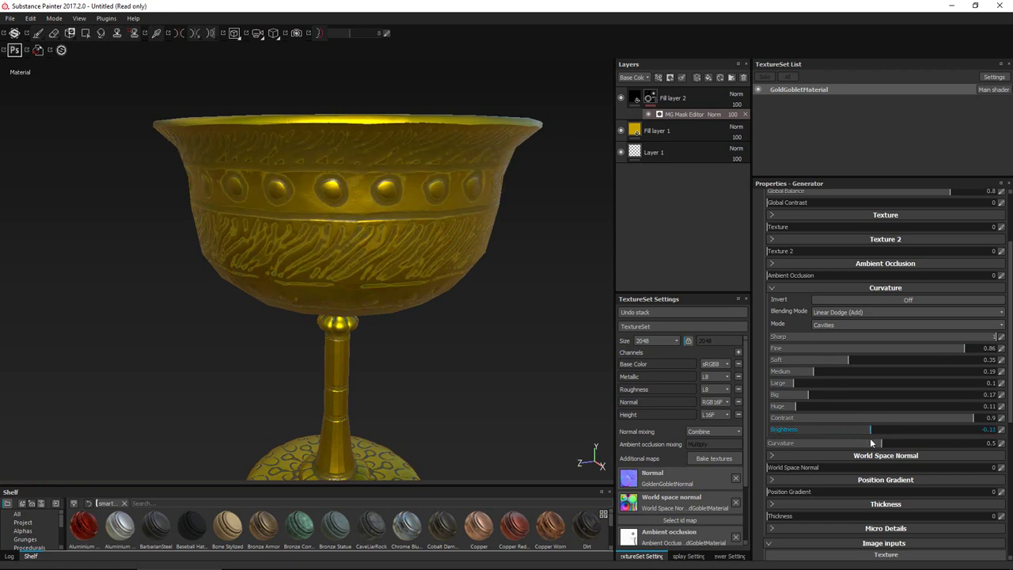
drag(871, 441, 946, 443)
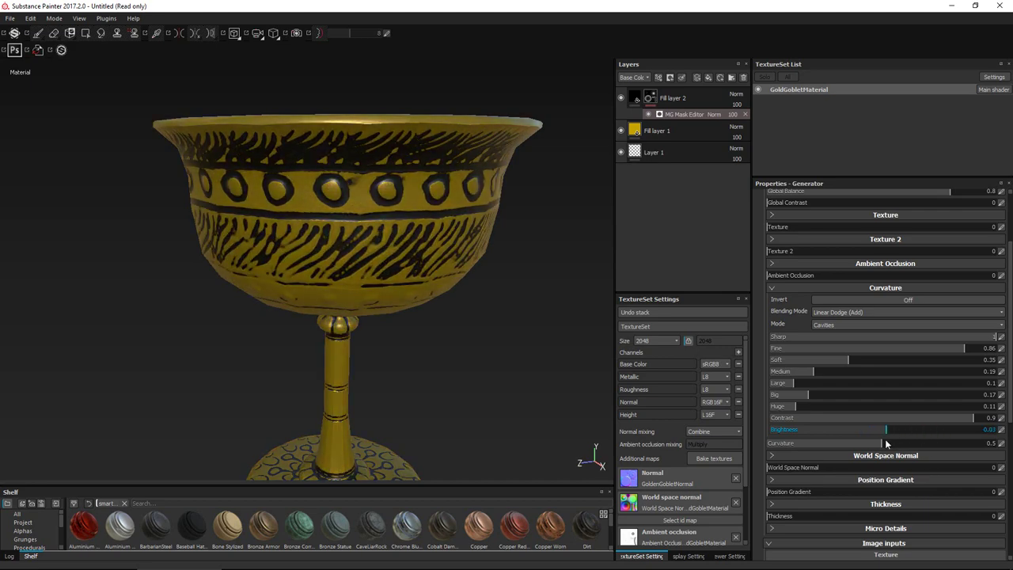
drag(885, 442, 845, 426)
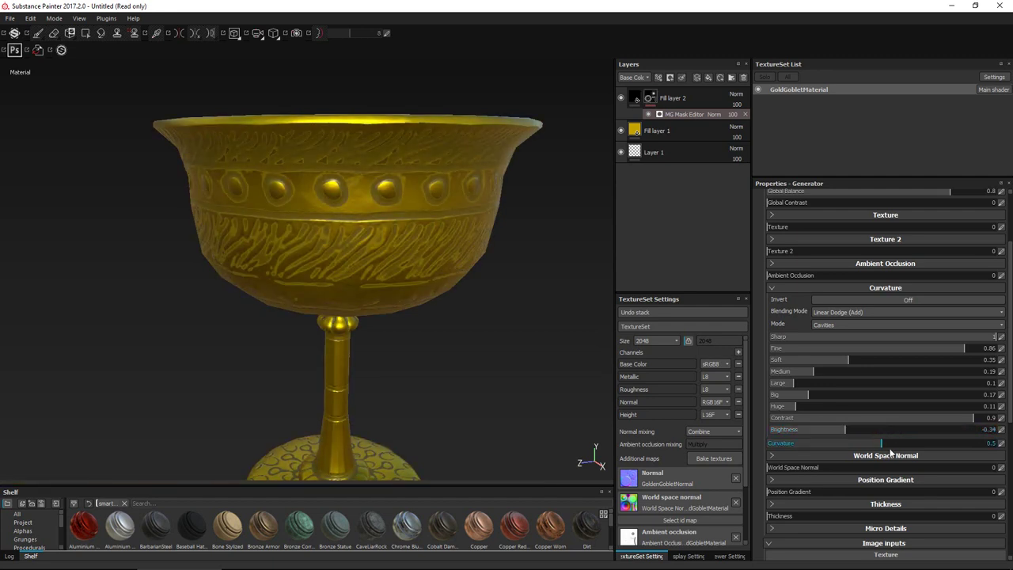
double_click(845, 427)
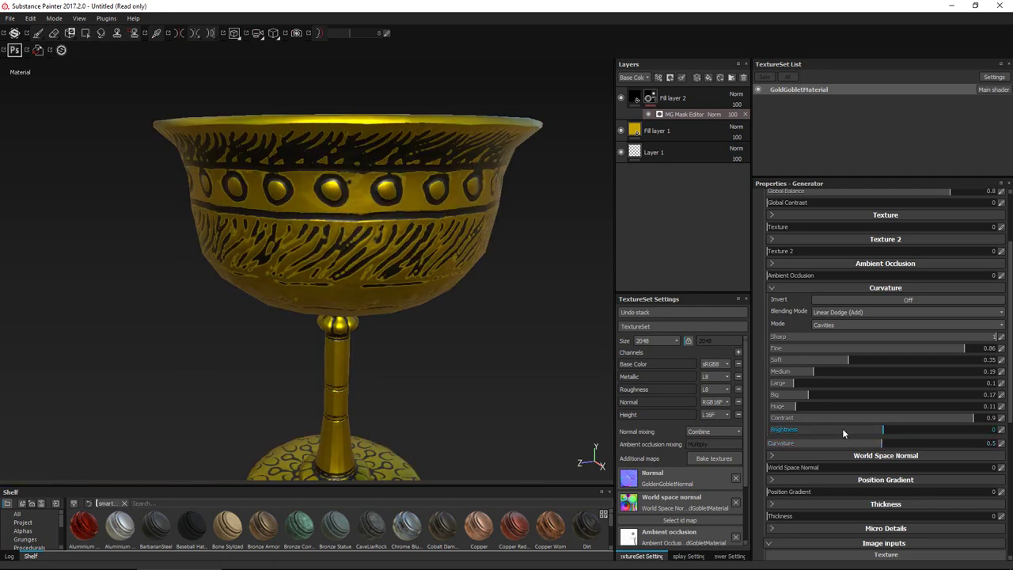
Collapse the detailed curvature settings and set the overall Curvature amount to 0
click(772, 288)
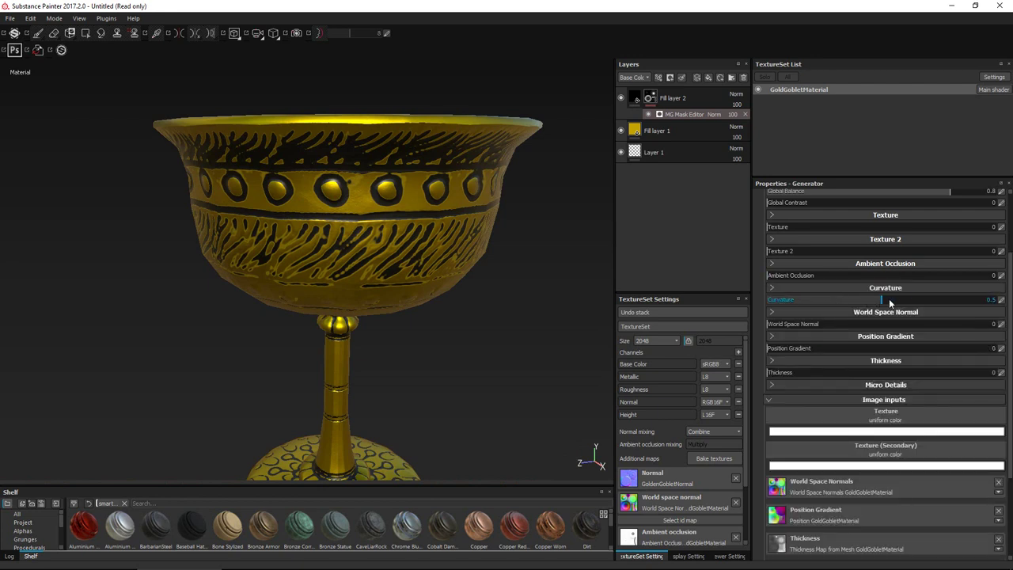
mouse_move(889, 298)
mouse_down()
mouse_move(1007, 303)
mouse_move(848, 299)
mouse_move(921, 303)
mouse_move(884, 302)
mouse_up()
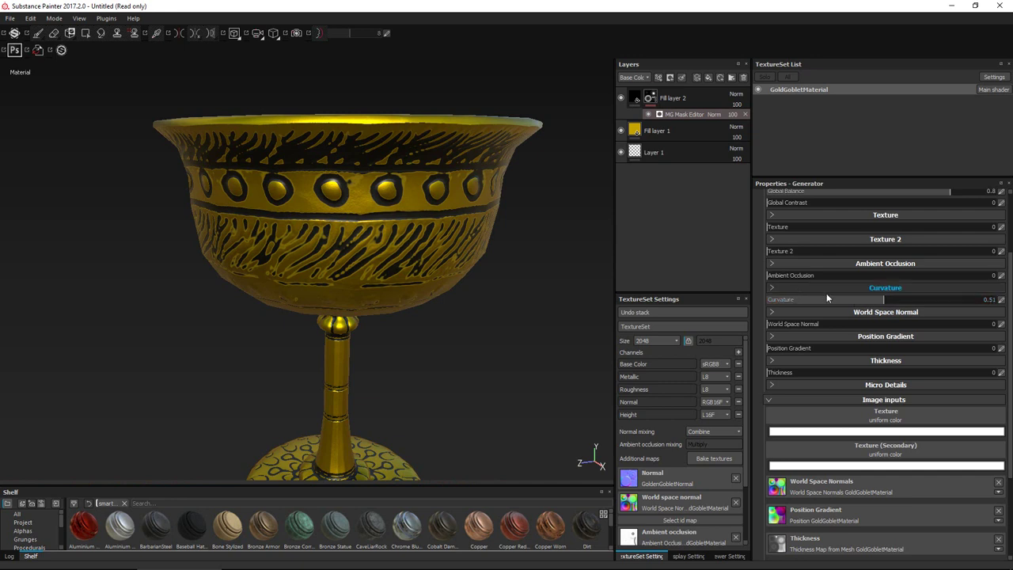
drag(884, 303, 756, 302)
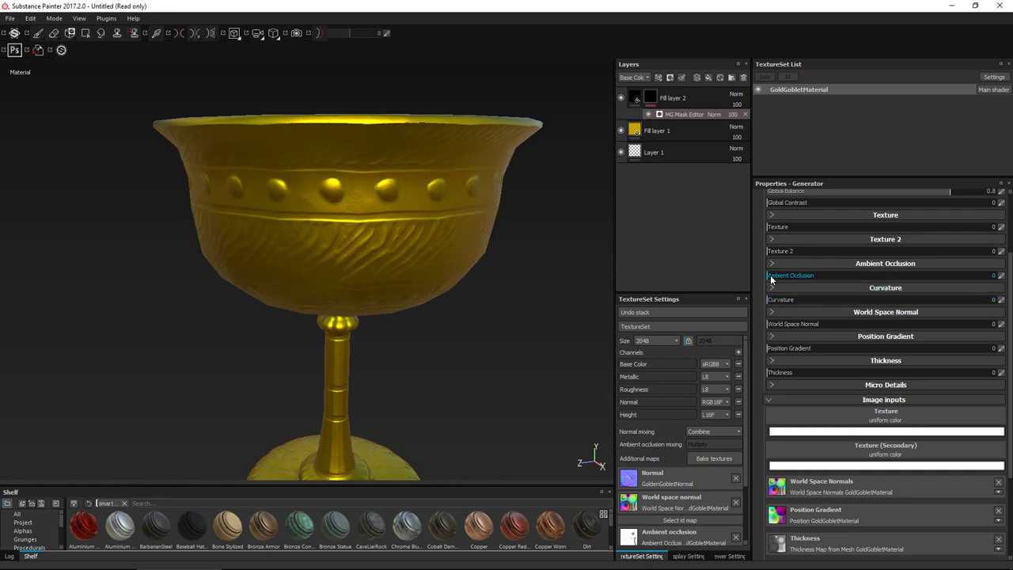
Set the Ambient Occlusion amount to 1, try the Curvature amount at 0.99 and return Curvature to 0
drag(770, 275, 1001, 276)
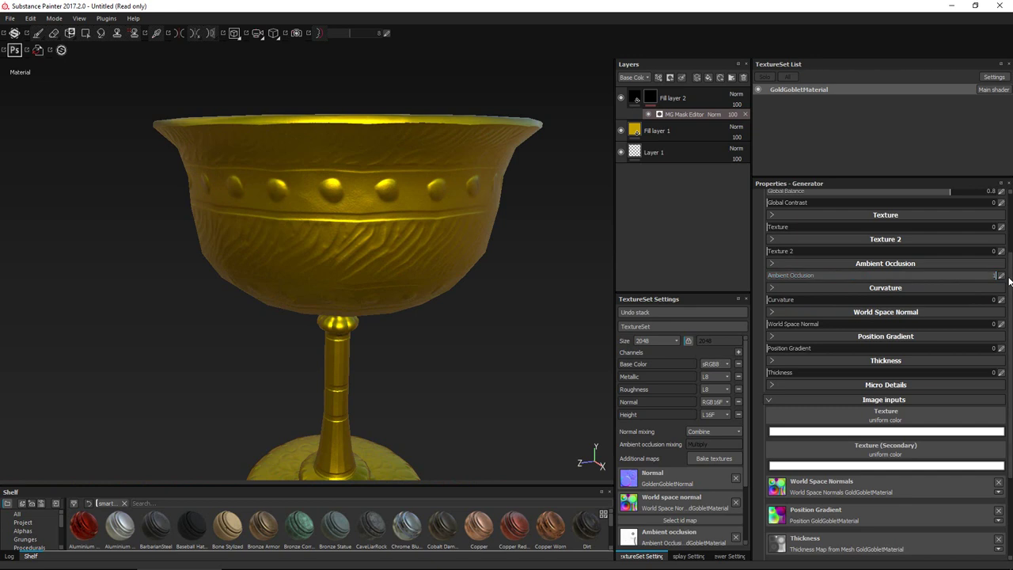
click(773, 263)
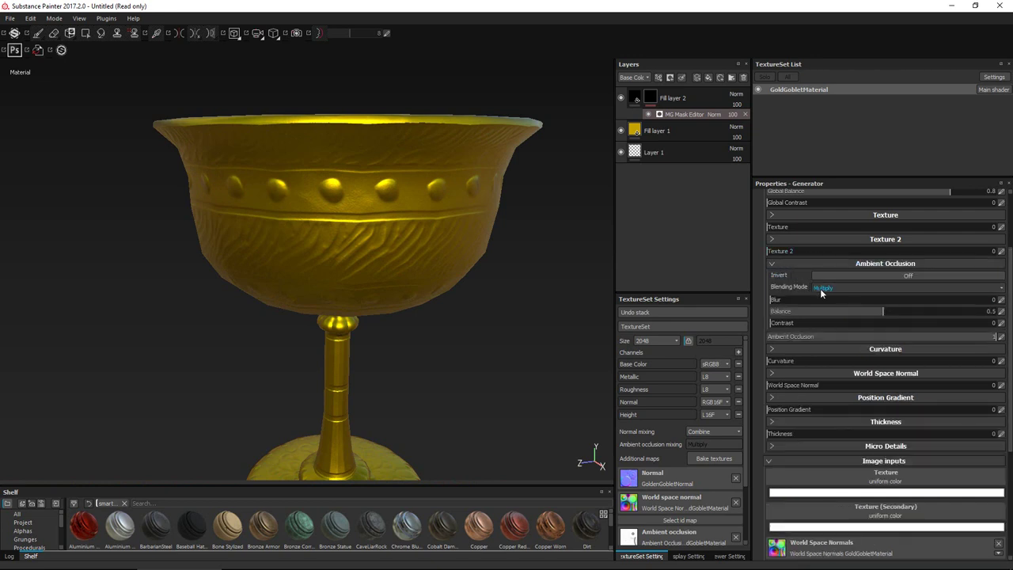
click(772, 264)
drag(779, 299, 981, 308)
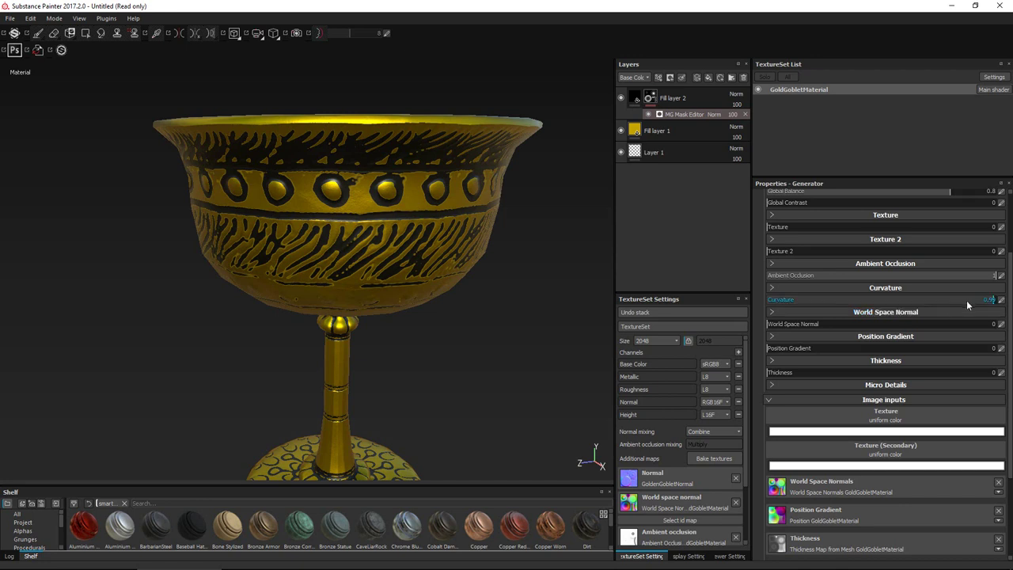
drag(966, 300, 758, 298)
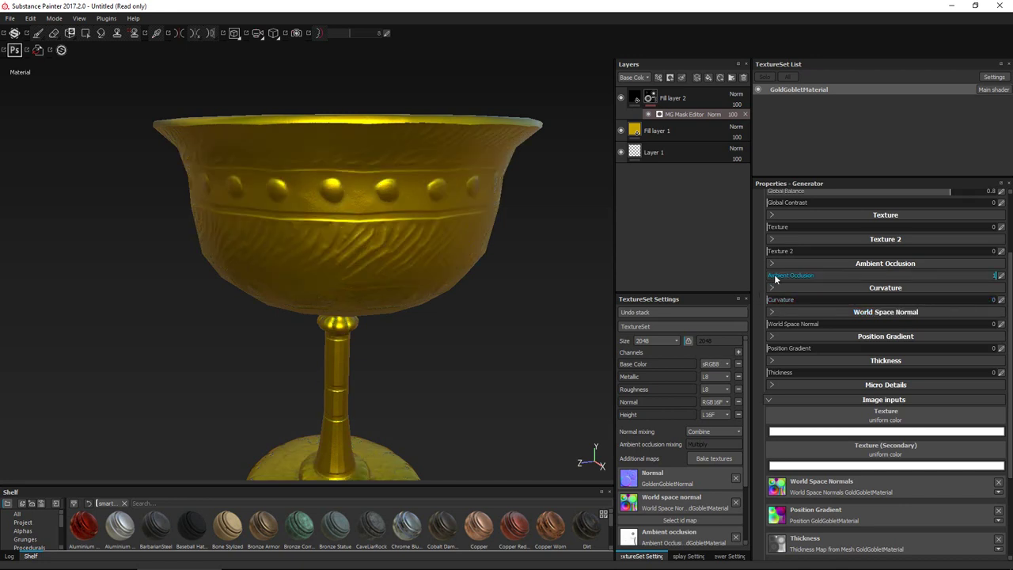
Set the ambient occlusion's blending mode to Normal and its Contrast to 0.47, and turn on Invert
click(772, 263)
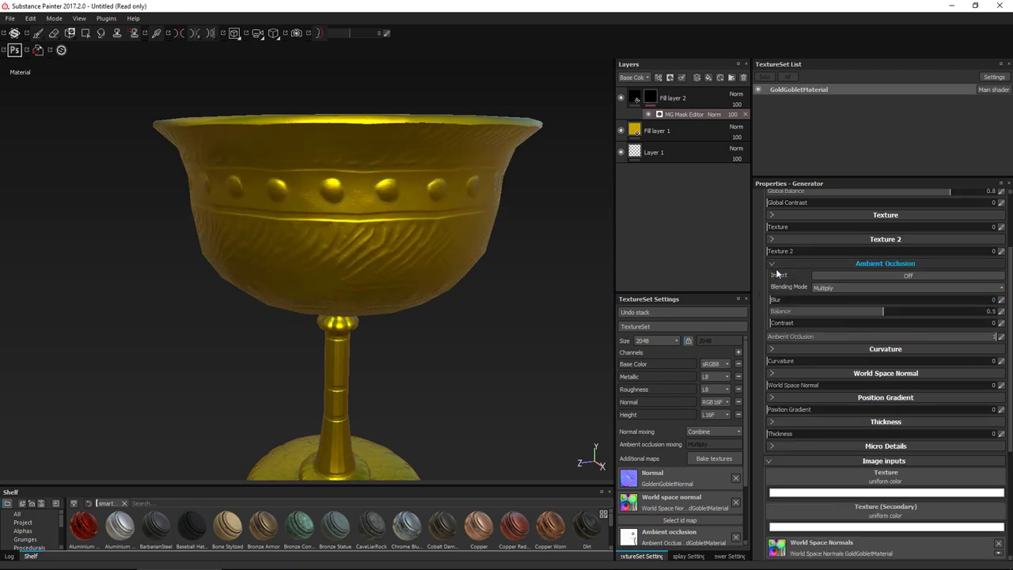
click(841, 287)
click(835, 295)
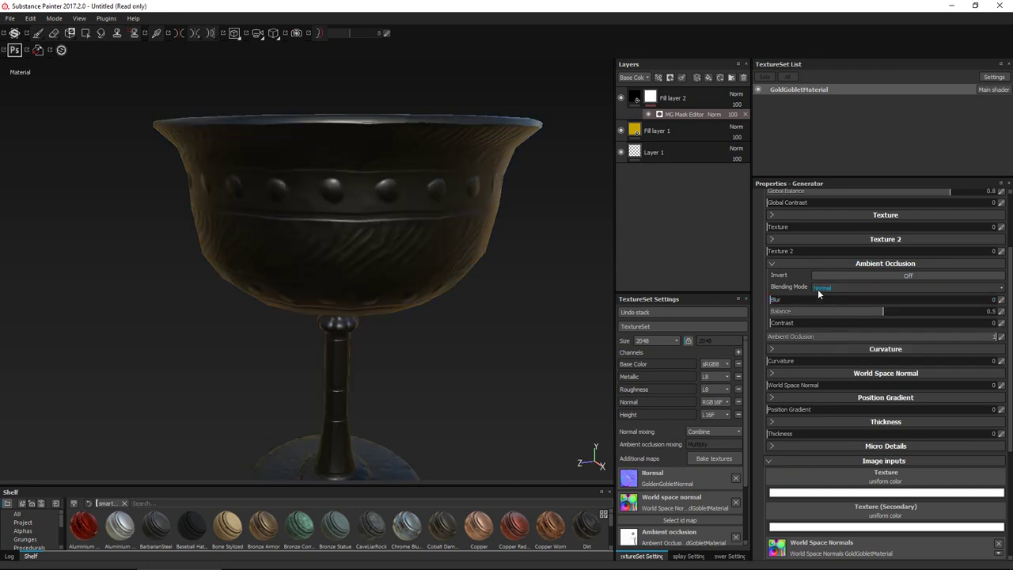
click(788, 323)
drag(788, 323, 823, 327)
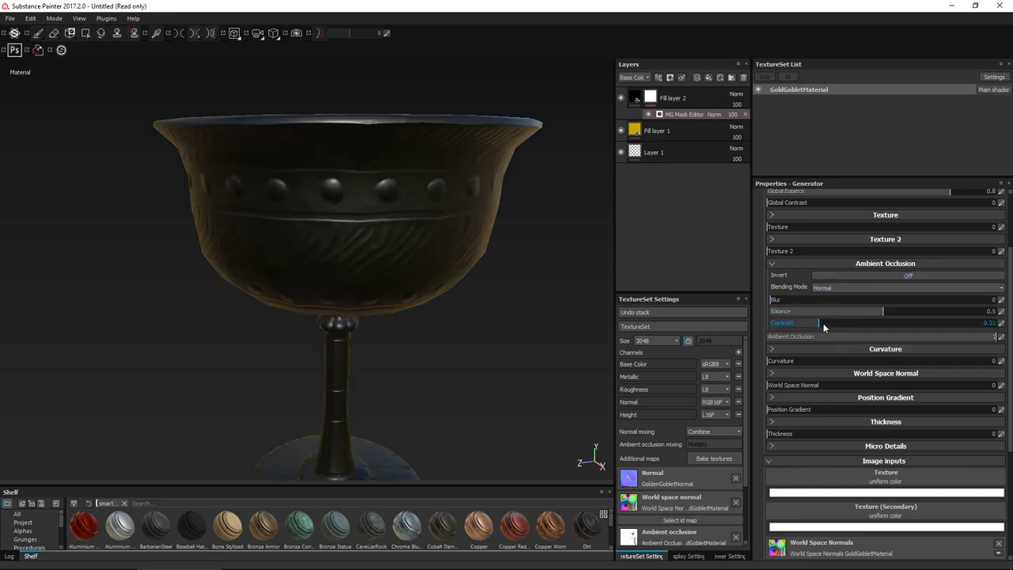
click(858, 274)
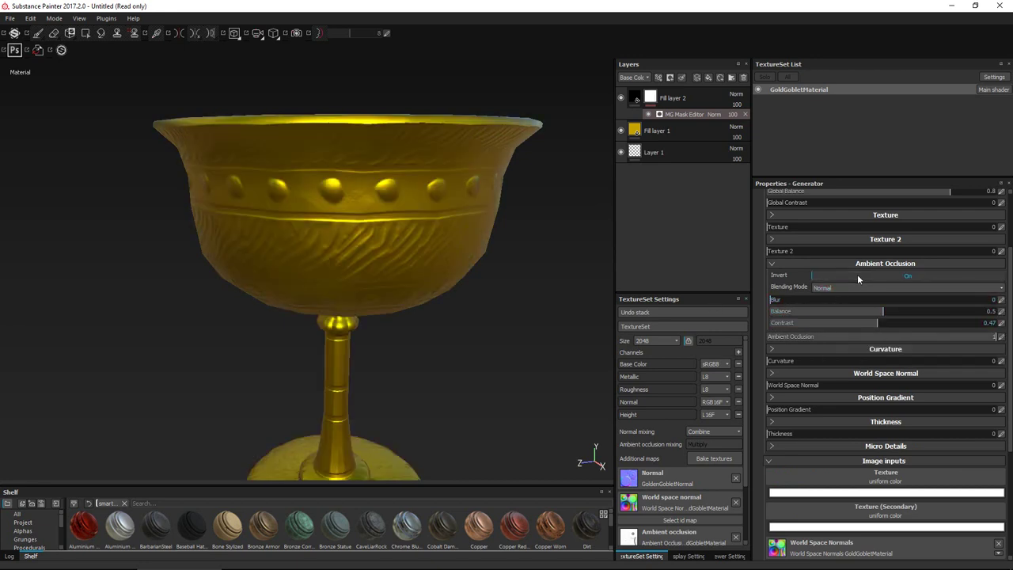
Set the ambient occlusion's Balance to 0.05 and its Contrast to about 0.34, checking the goblet's stem and base
scroll(504, 314, up, 3)
scroll(495, 319, down, 5)
alt+drag(495, 319, 328, 362)
scroll(419, 230, up, 3)
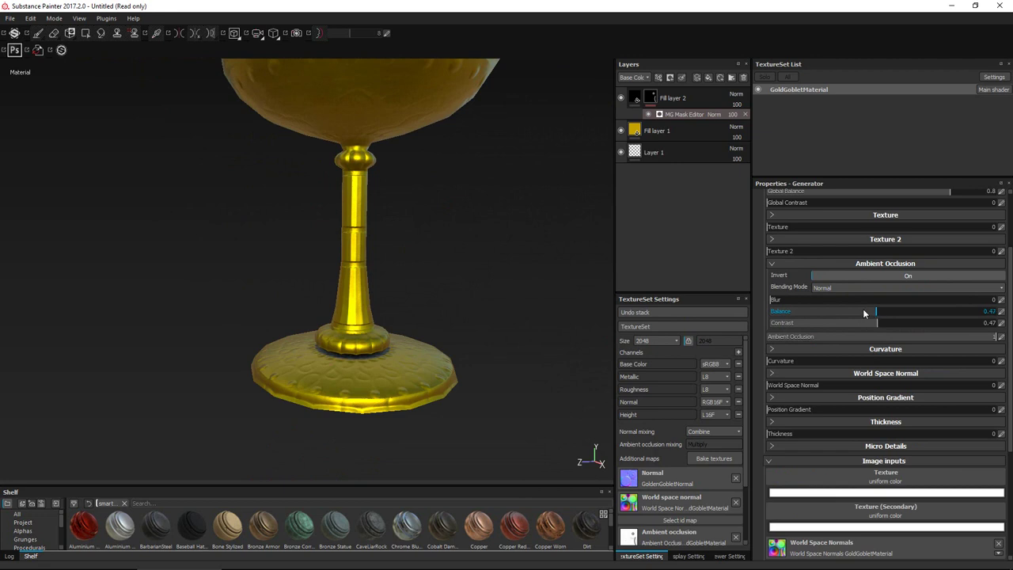
drag(811, 313, 775, 311)
scroll(407, 290, down, 3)
alt+drag(407, 290, 468, 248)
drag(780, 314, 764, 299)
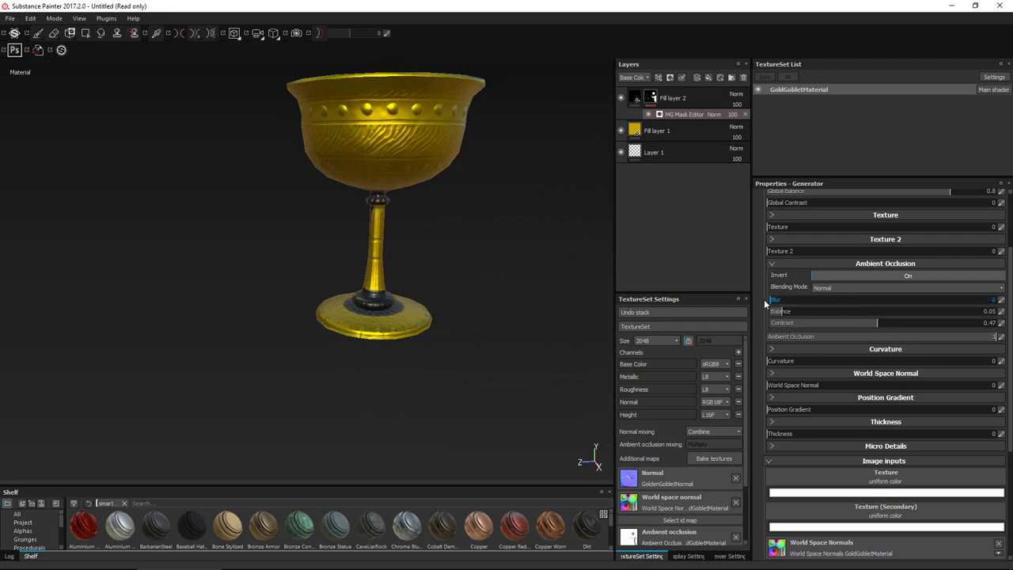
drag(874, 323, 919, 330)
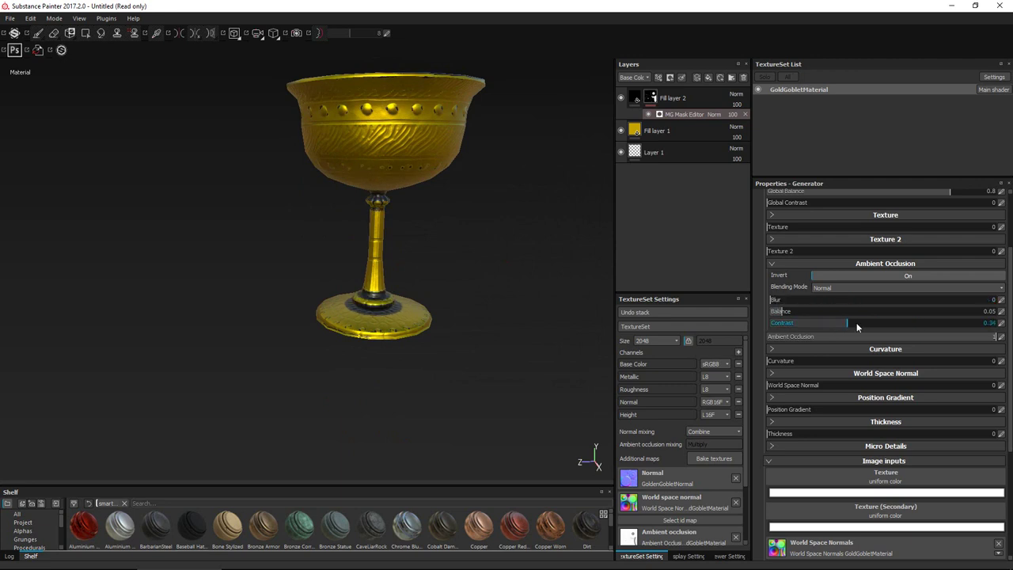
Return the Ambient Occlusion amount to 0, set World Space Normal to 0.49 and inspect the goblet with its settings expanded
click(771, 264)
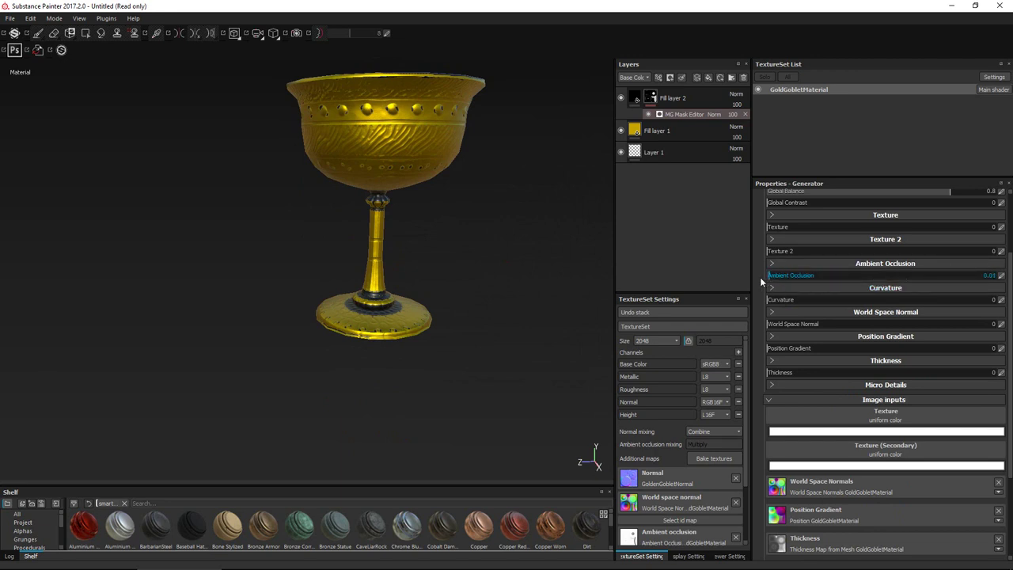
scroll(879, 292, up, 3)
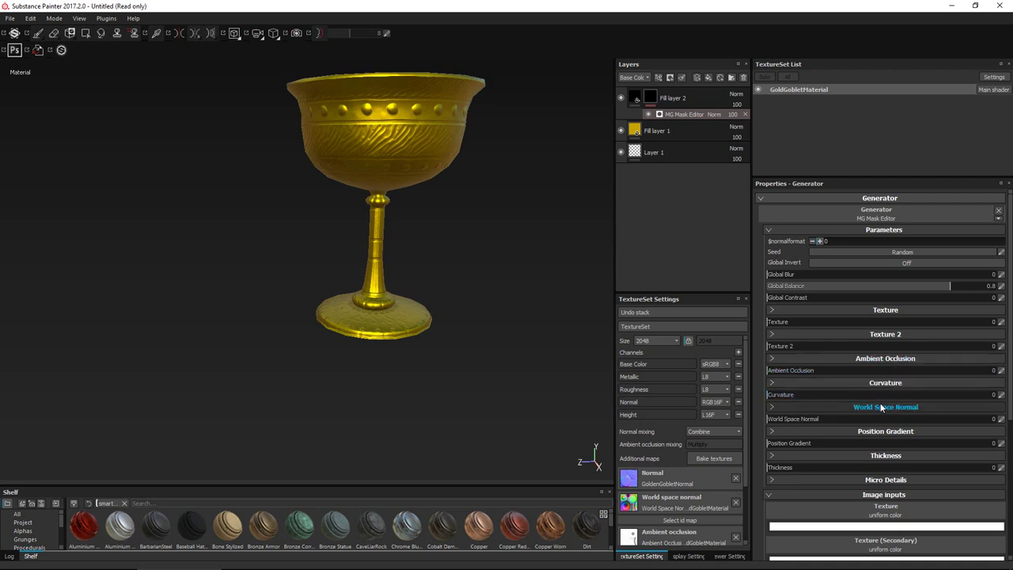
drag(774, 419, 878, 425)
click(774, 406)
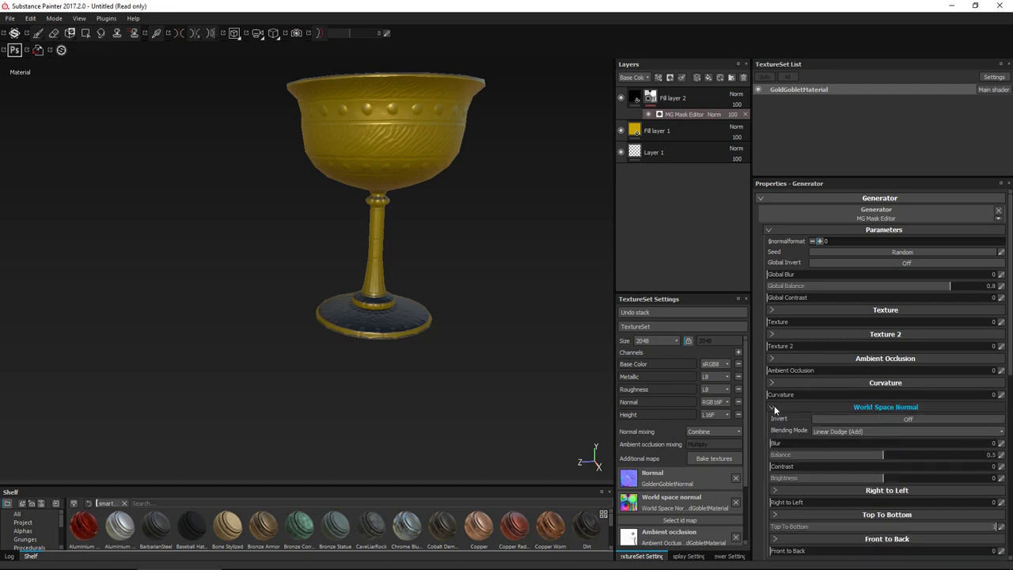
alt+drag(539, 364, 450, 235)
alt+drag(445, 95, 480, 393)
alt+right_drag(480, 394, 392, 243)
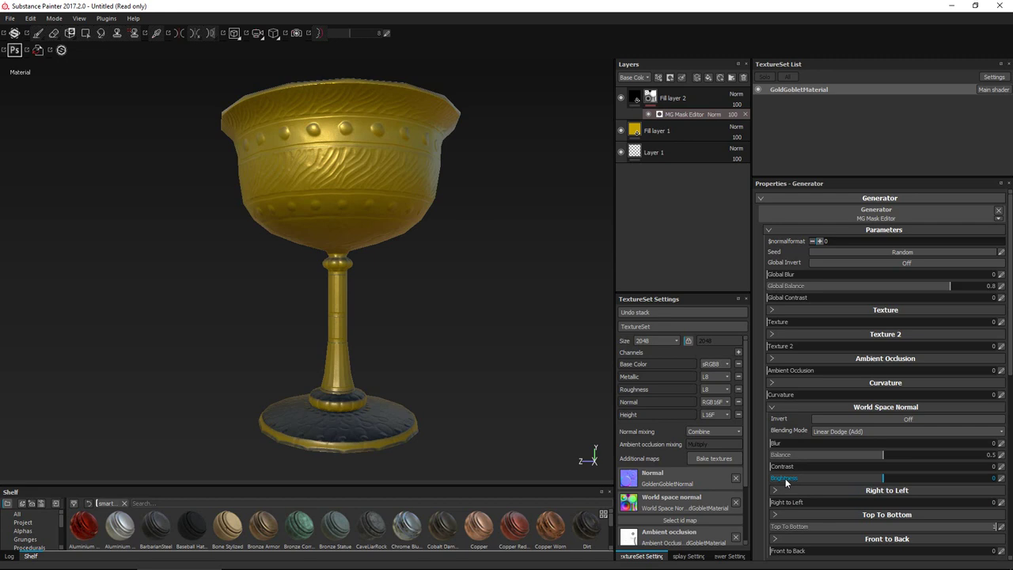
Set the world space normal's Top To Bottom to 0 and Right to Left to 1, and check the goblet's side
scroll(785, 478, down, 2)
drag(977, 494, 995, 473)
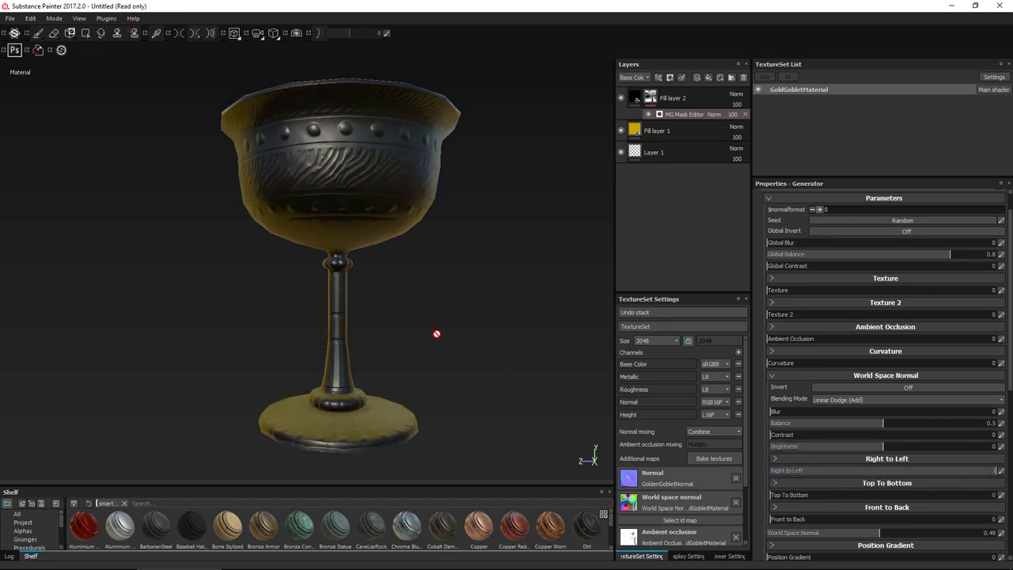
scroll(438, 340, up, 5)
scroll(440, 349, down, 8)
alt+drag(440, 351, 502, 330)
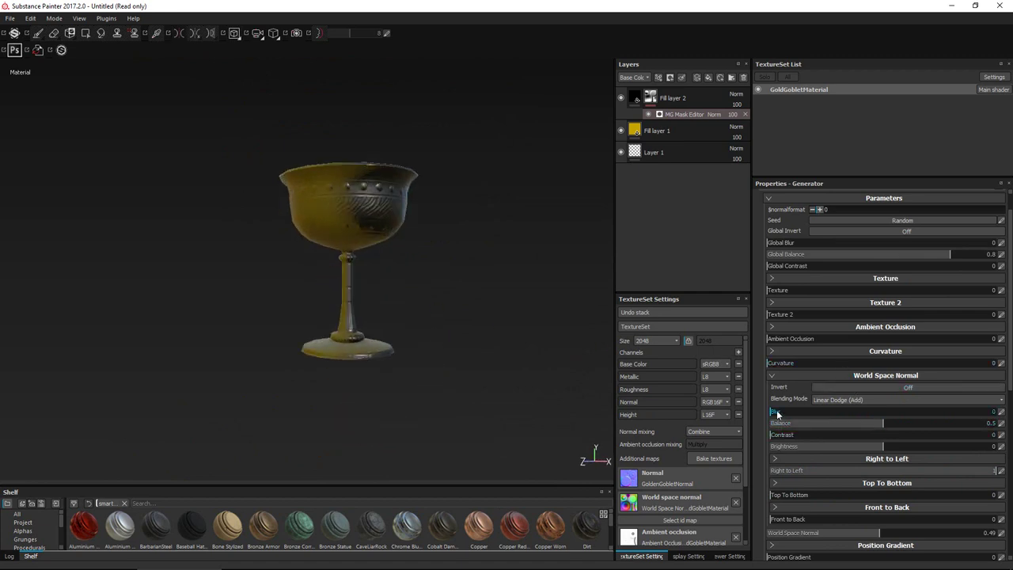
Toggle the world space normal's Invert on and back off, and set Top To Bottom to 1
scroll(788, 433, down, 1)
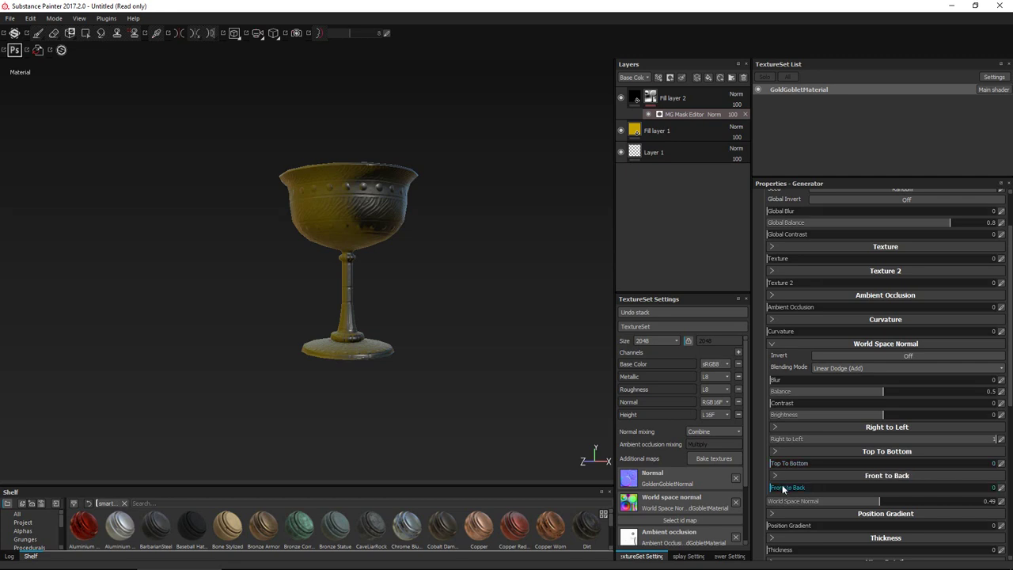
click(885, 354)
click(885, 354)
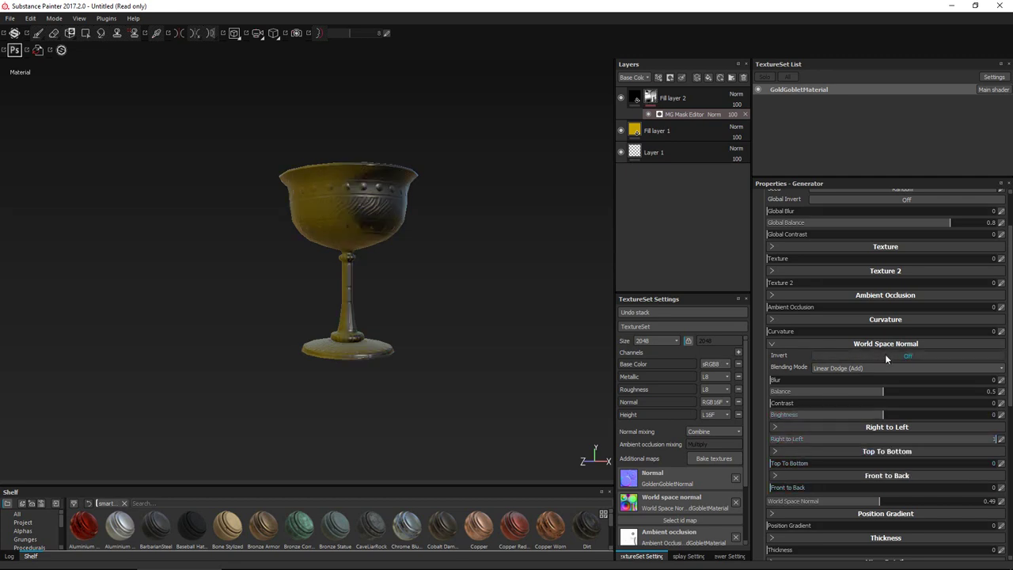
scroll(834, 372, down, 1)
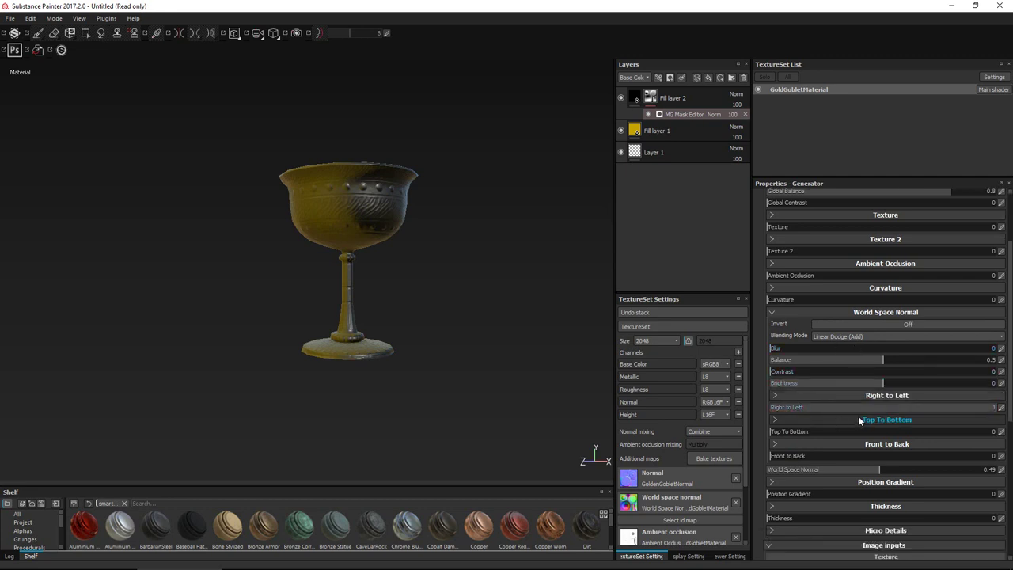
drag(811, 433, 996, 431)
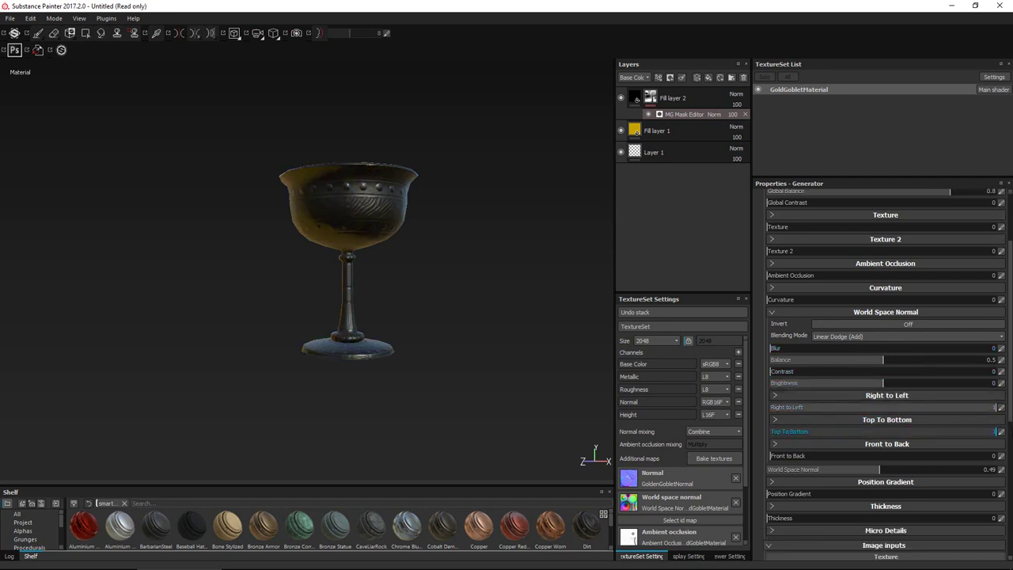
Try the World Space Normal amount at 0.52, collapse its settings and set the amount to 0
mouse_move(875, 469)
mouse_down()
mouse_move(785, 470)
mouse_move(925, 469)
mouse_move(887, 469)
mouse_up()
click(771, 312)
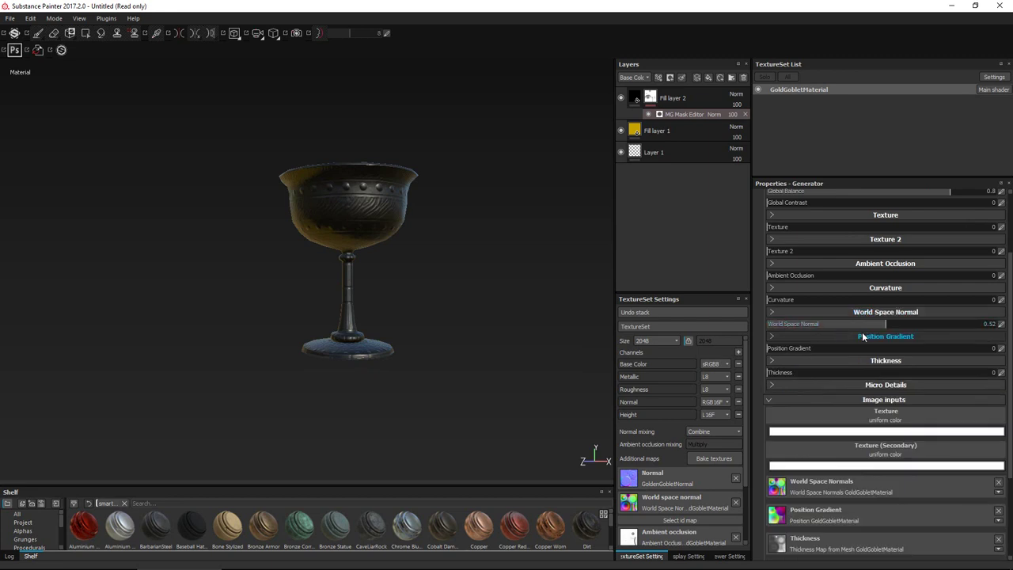
drag(886, 323, 761, 331)
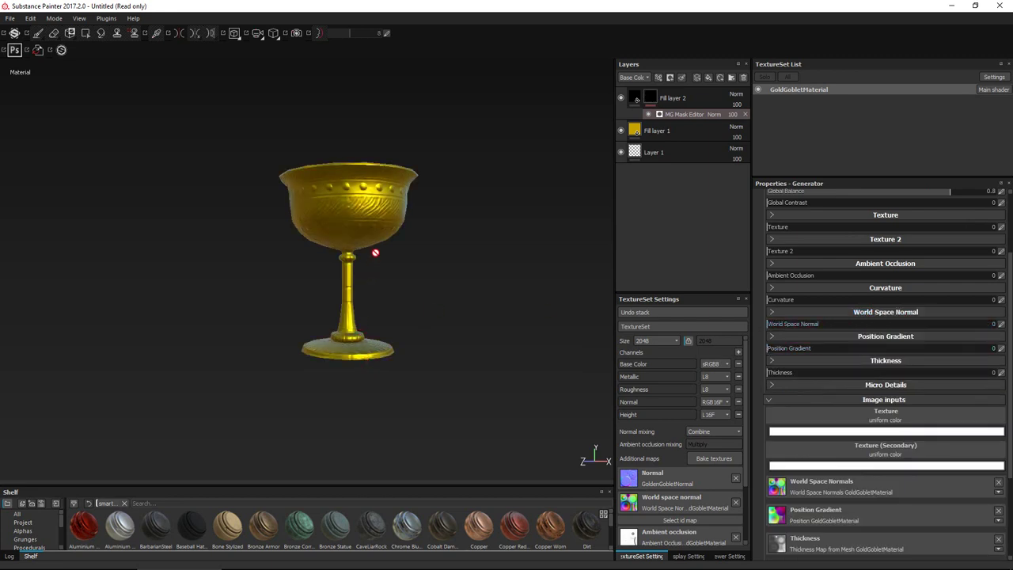
Set the Position Gradient amount to 0.99 and check the gradient along the goblet's height
drag(771, 348, 989, 353)
alt+drag(416, 293, 392, 229)
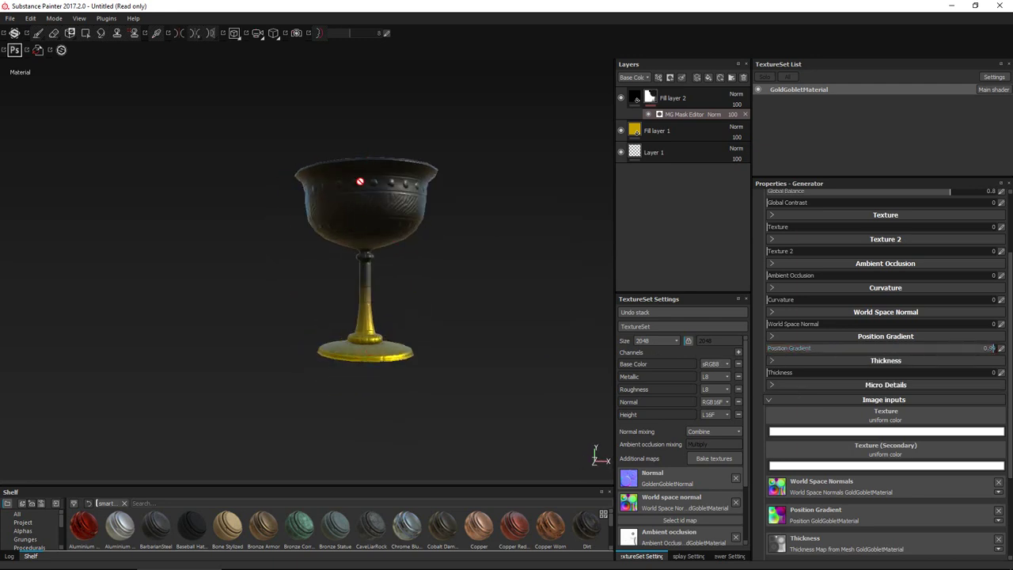
Expand the Position Gradient settings and set its Balance to 1
click(772, 336)
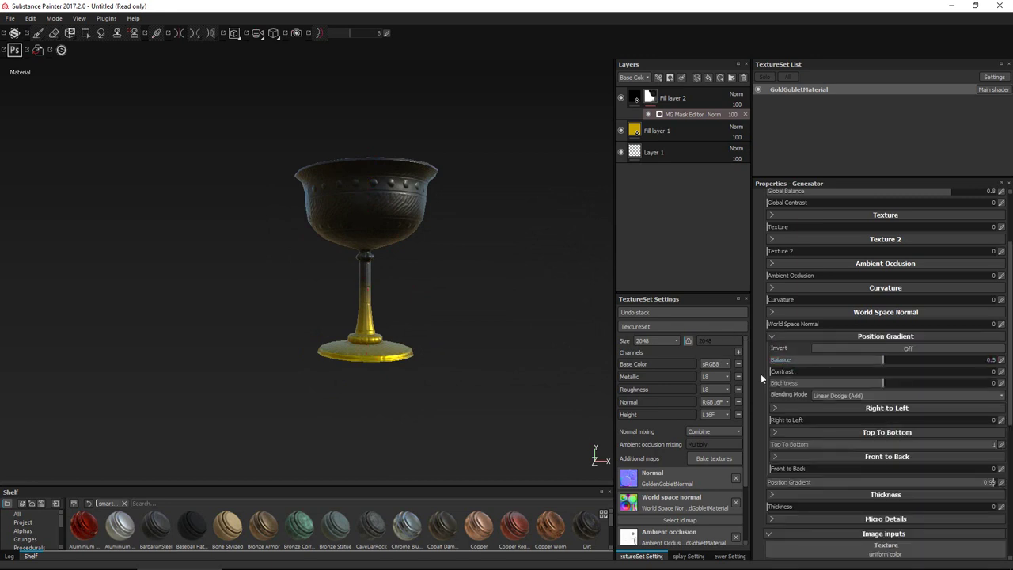
mouse_move(790, 374)
mouse_down()
mouse_move(964, 372)
mouse_move(772, 371)
mouse_up()
click(913, 361)
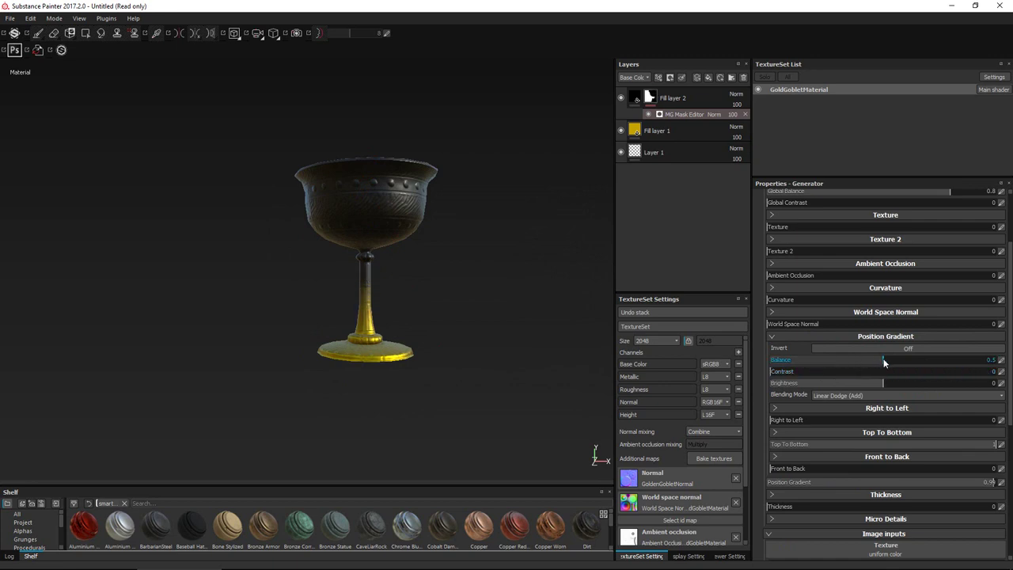
drag(912, 361, 996, 365)
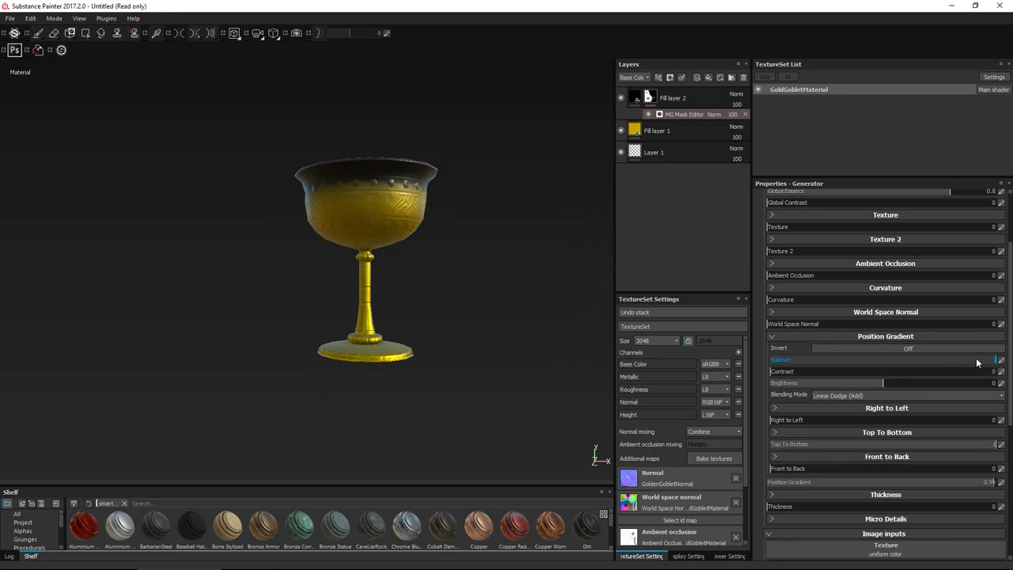
Turn on the position gradient's Invert, set its Balance to 0.15 and check the whole goblet
click(939, 347)
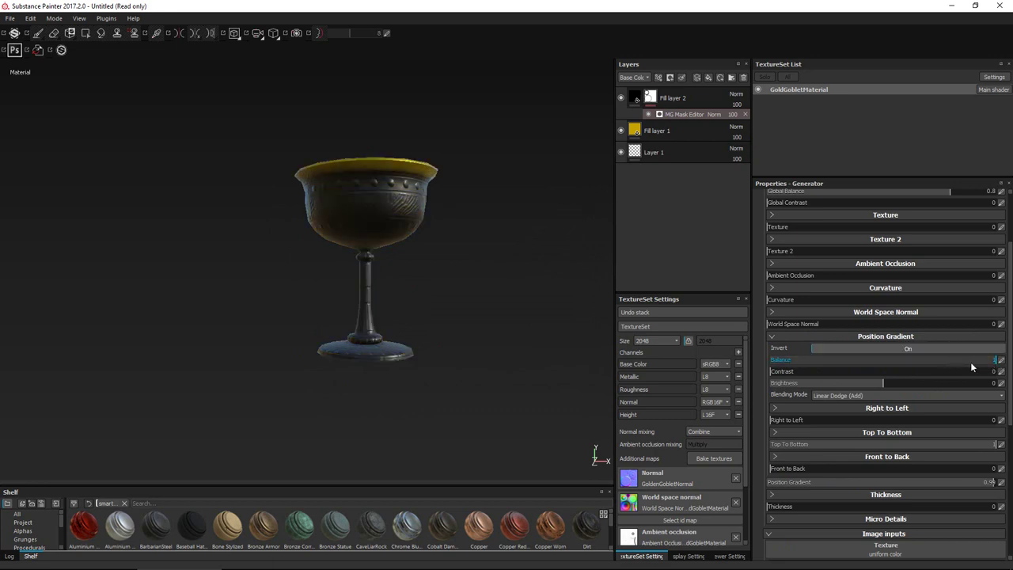
drag(969, 361, 772, 369)
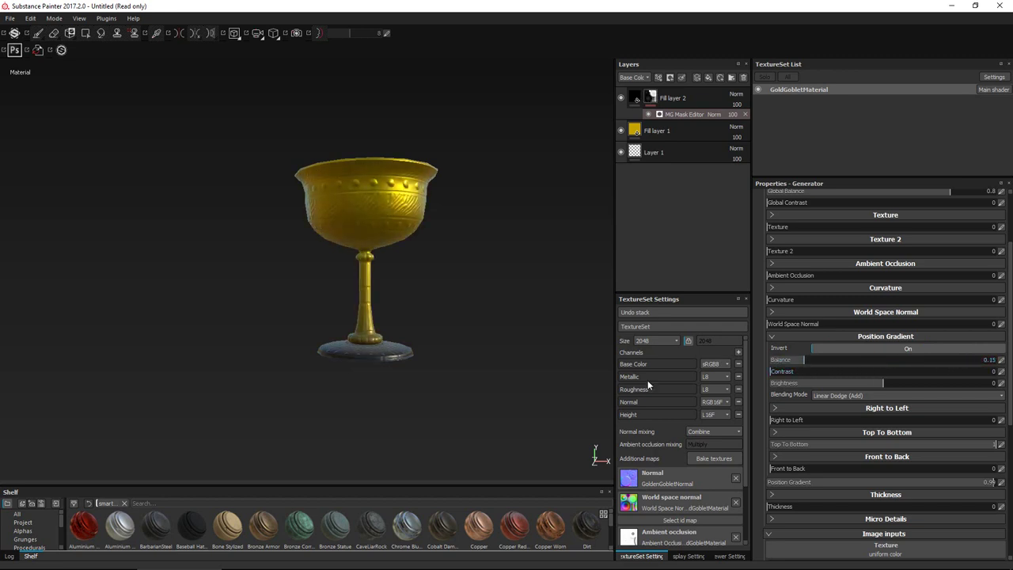
scroll(446, 360, down, 2)
mouse_move(445, 359)
alt+mouse_down()
mouse_move(441, 372)
mouse_move(369, 374)
mouse_move(437, 348)
alt+mouse_up()
Set the Position Gradient amount to 0 and the Thickness amount to 0.58, then check the goblet and expand the Thickness settings
click(774, 336)
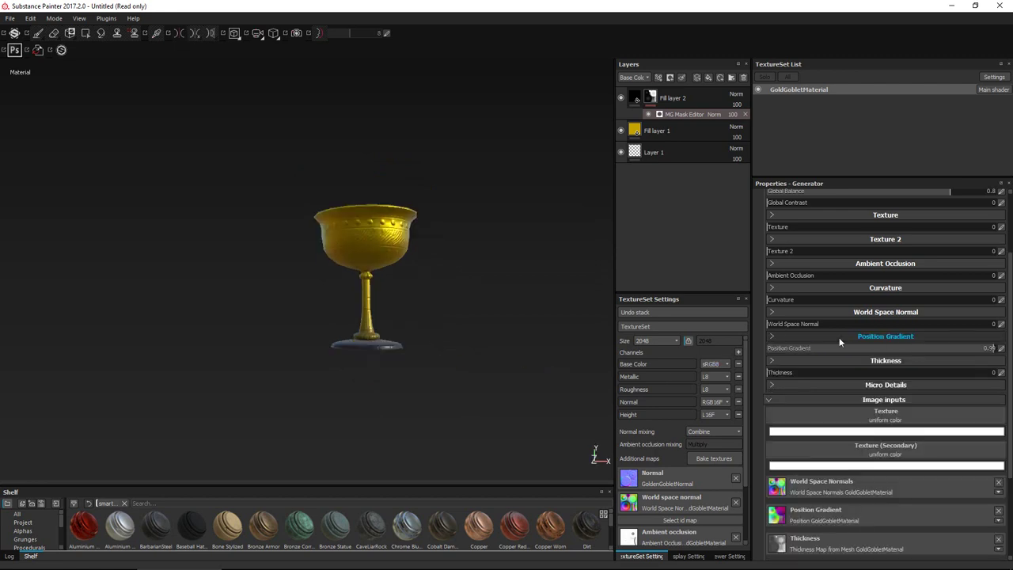
drag(841, 348, 733, 351)
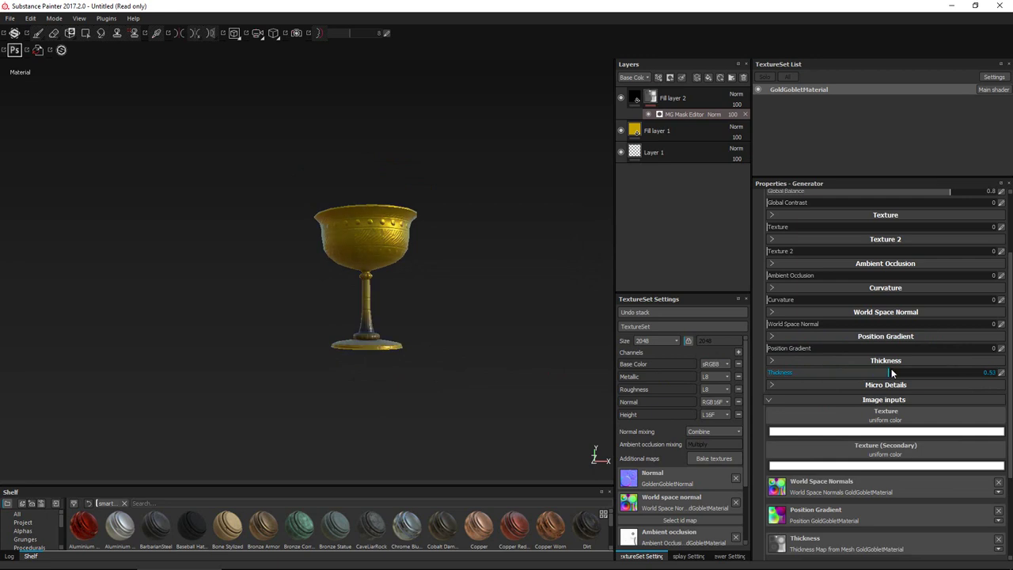
drag(892, 372, 899, 371)
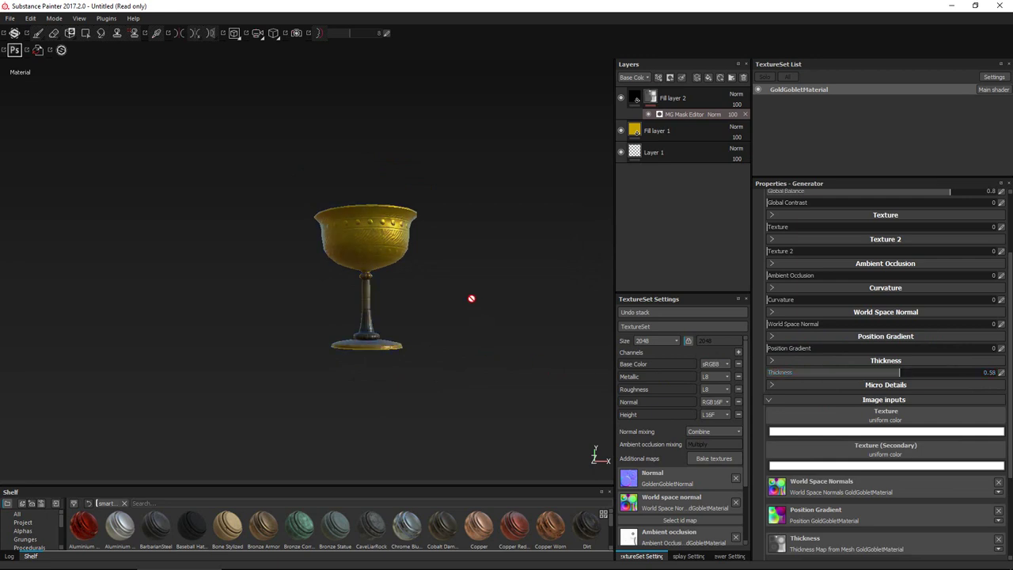
alt+drag(471, 299, 441, 335)
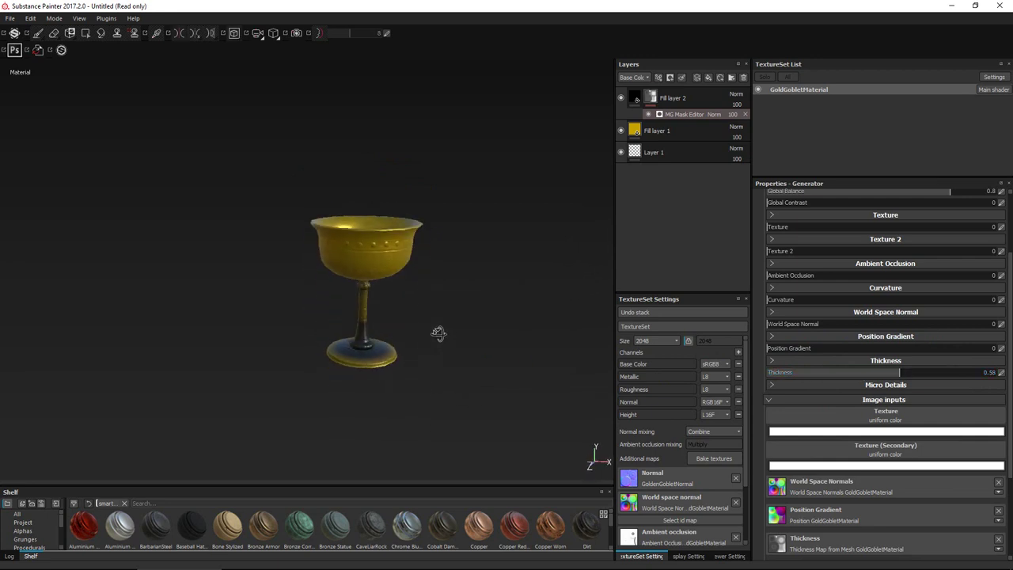
click(868, 360)
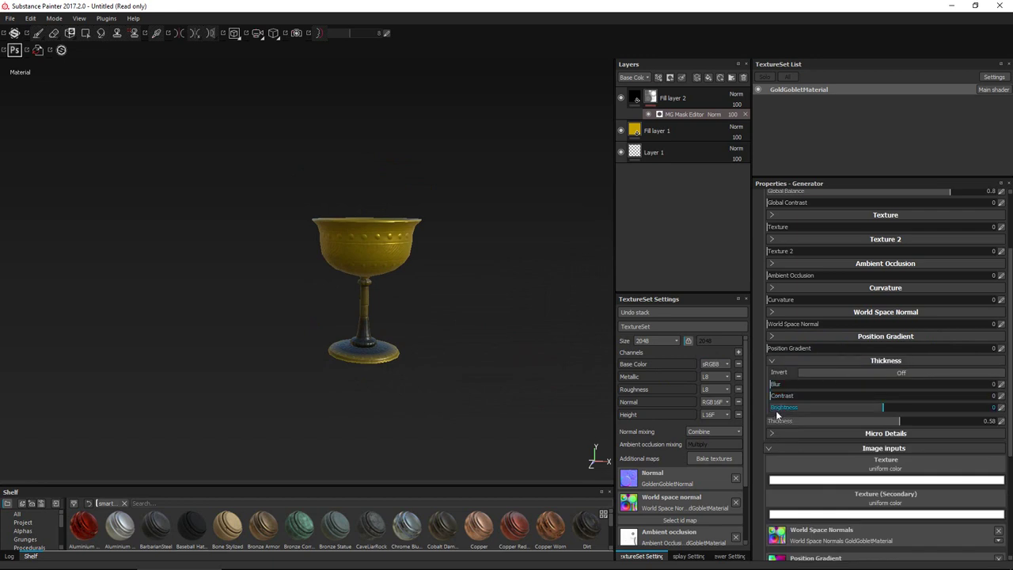
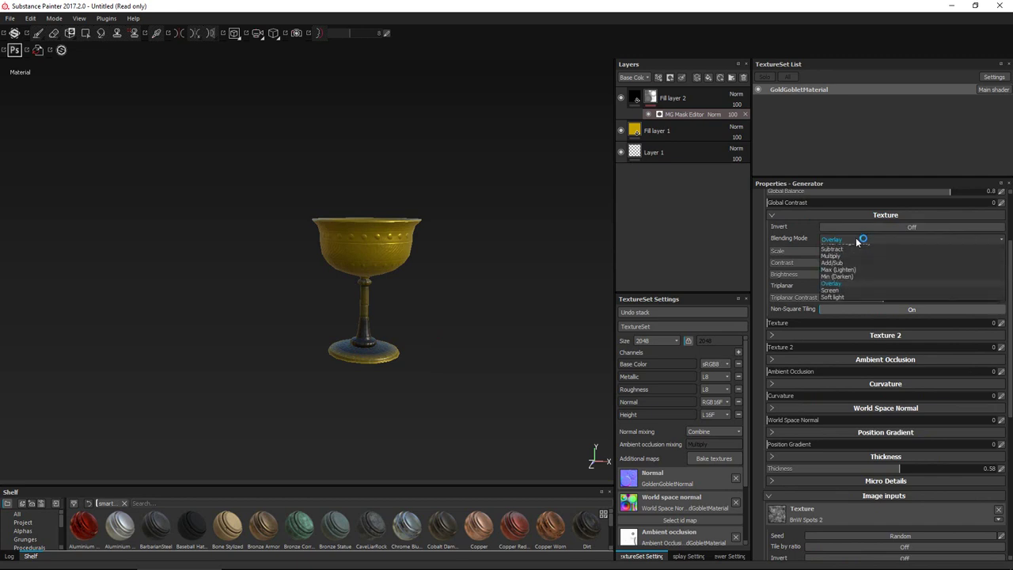
Set the first Texture's Blending Mode to Normal and its amount to 0.97, and check the spots on the goblet
click(848, 248)
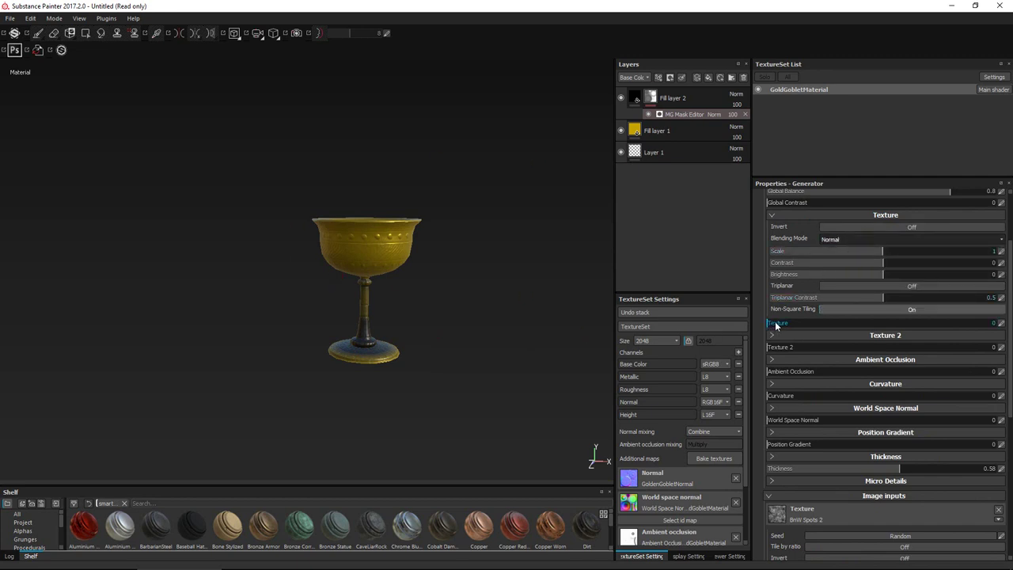
drag(775, 326, 986, 323)
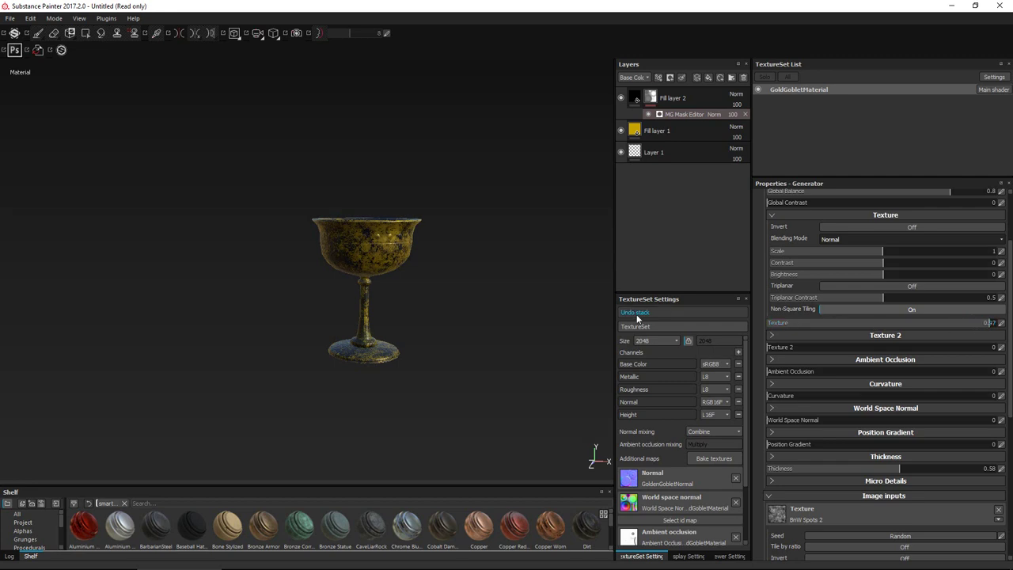
alt+drag(440, 317, 448, 283)
alt+middle_drag(448, 282, 422, 323)
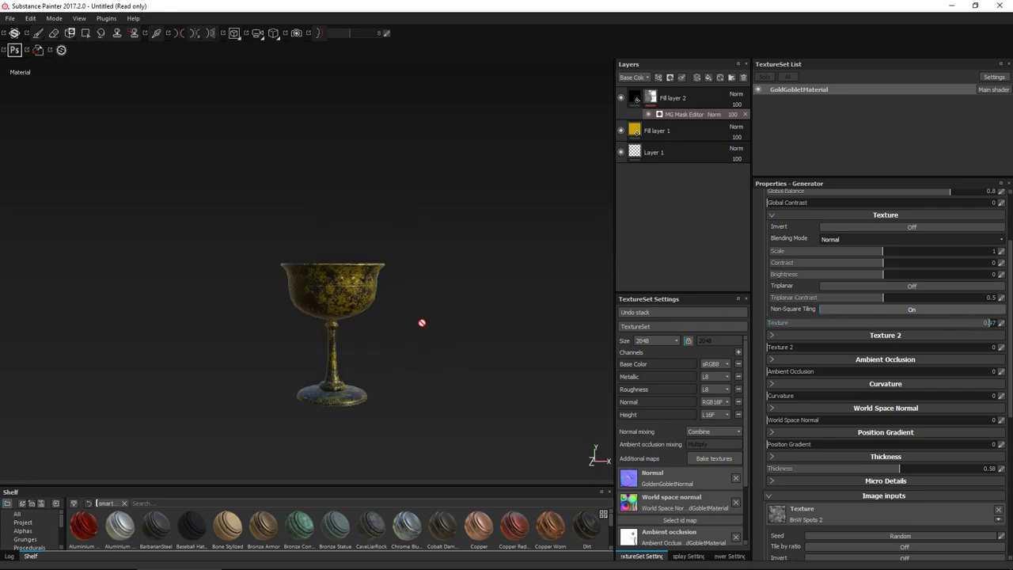
scroll(872, 329, up, 1)
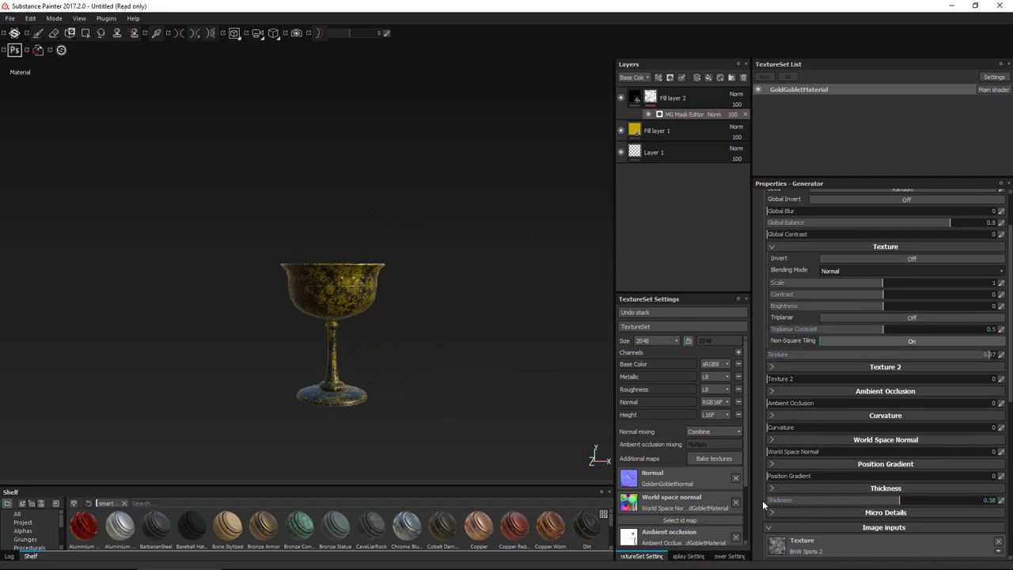
Set the mask's Thickness amount to 0 and its Ambient Occlusion amount to 1
drag(875, 501, 772, 502)
drag(811, 407, 974, 353)
scroll(974, 353, up, 2)
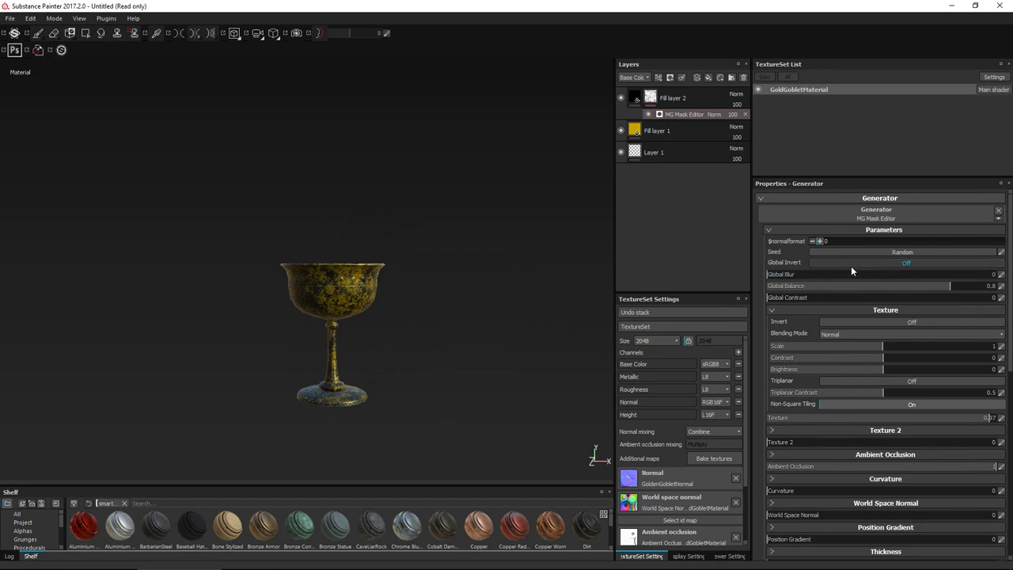
Try the Texture's Min (Darken) blending mode, inspect the goblet's stem and base up close, and set the Texture amount to 0.9
click(871, 333)
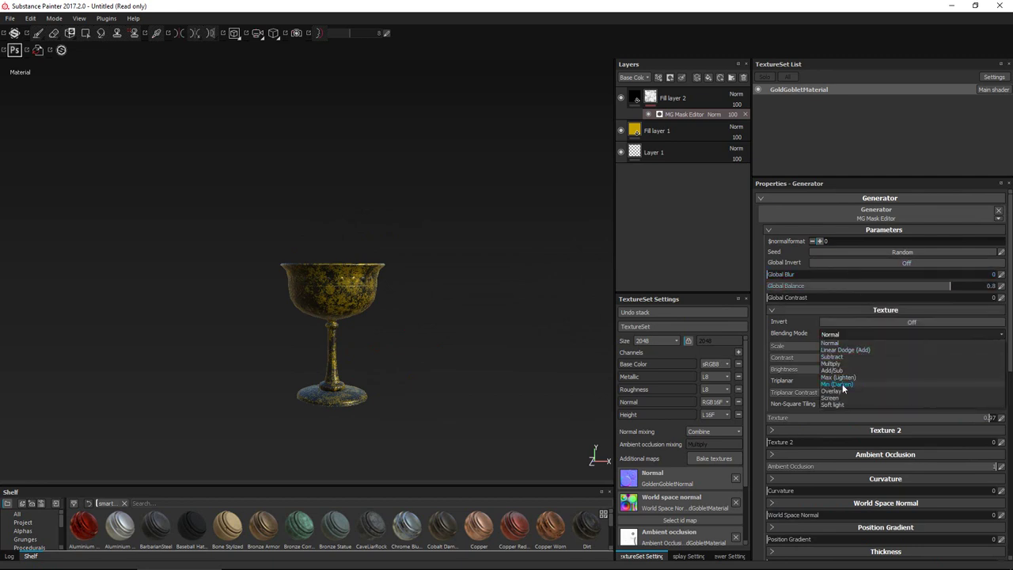
click(840, 385)
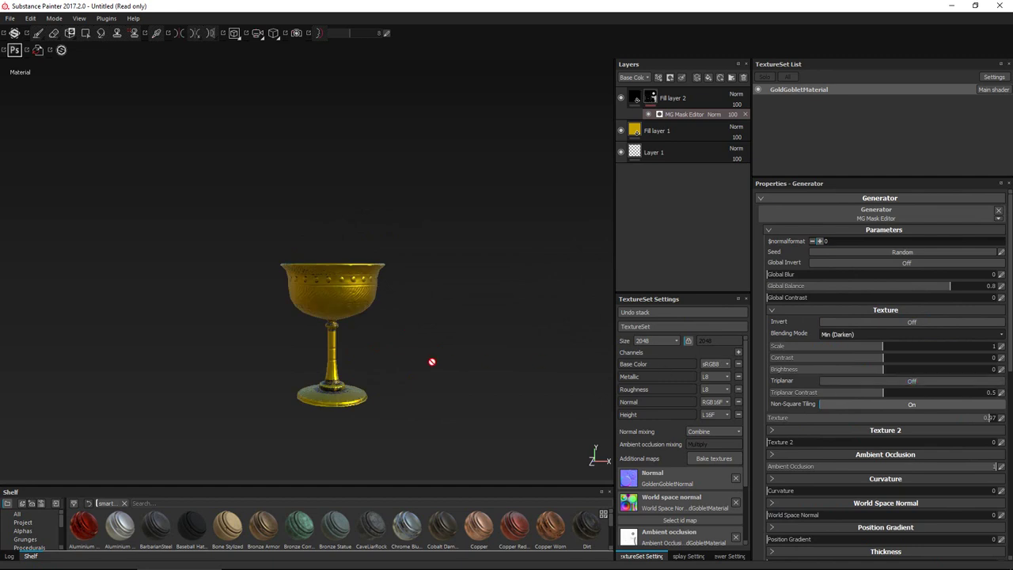
alt+drag(407, 354, 543, 414)
scroll(324, 284, up, 5)
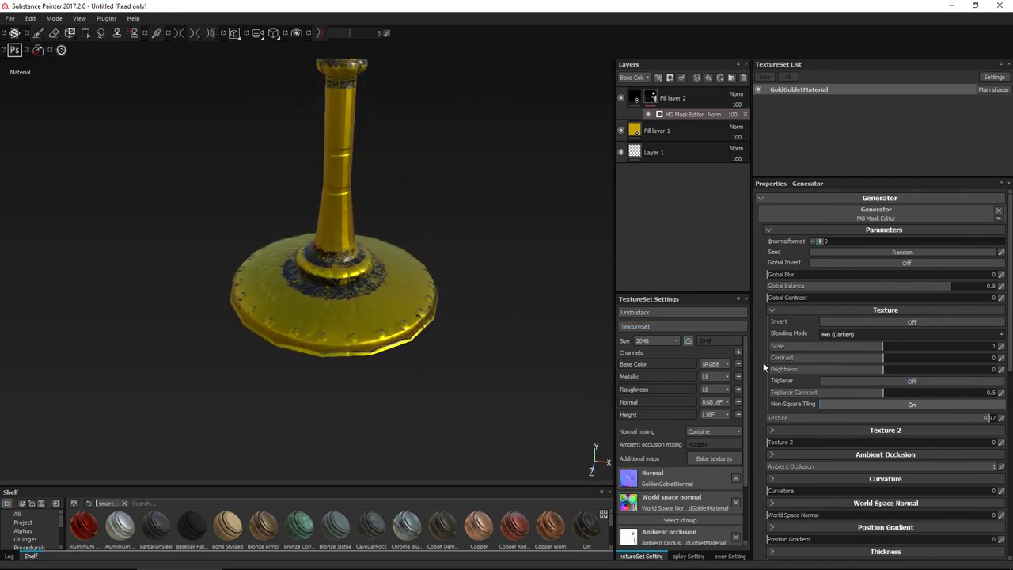
mouse_move(965, 421)
mouse_down()
mouse_move(759, 417)
mouse_move(974, 417)
mouse_up()
Switch the Texture's Blending Mode to Linear Dodge (Add) and inspect the goblet's stem and base
click(890, 334)
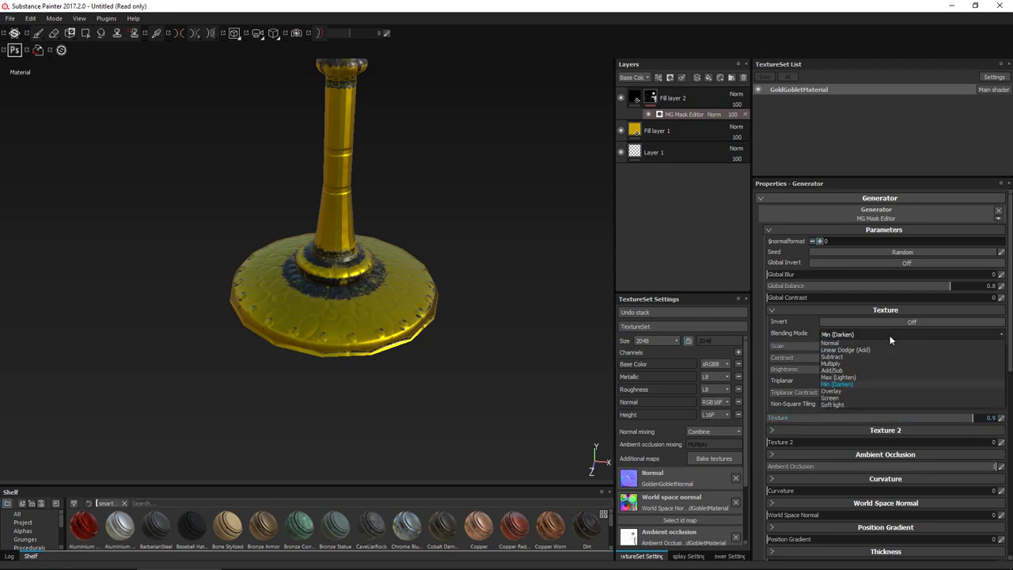
click(868, 349)
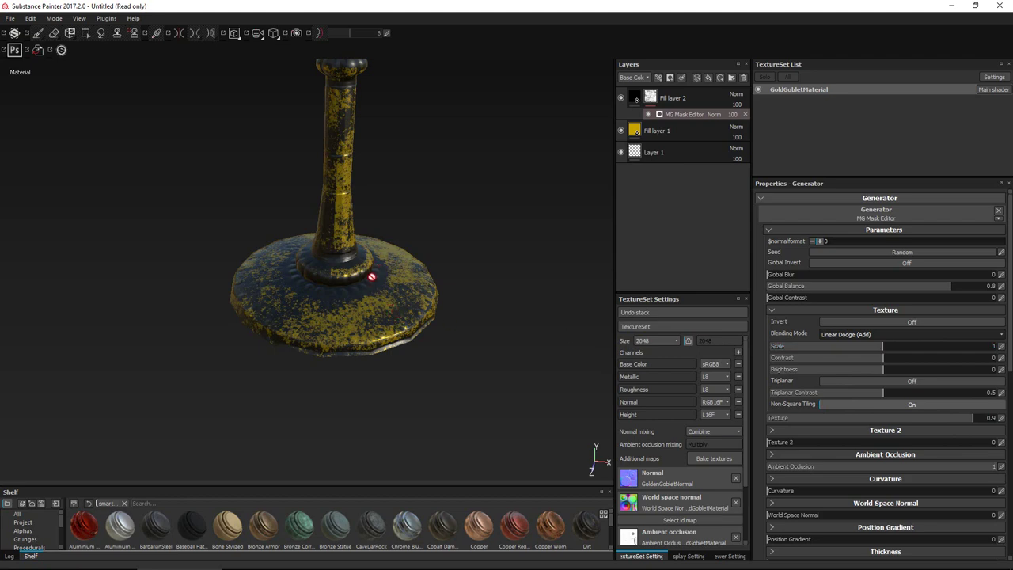
alt+drag(347, 322, 456, 356)
alt+right_drag(455, 356, 366, 313)
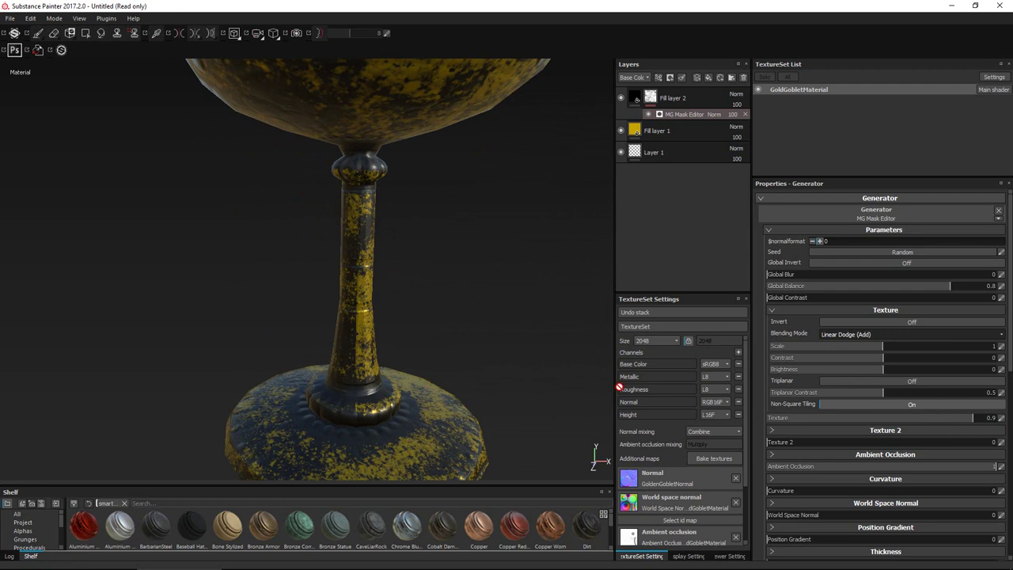
Turn on Triplanar for the Texture, set its Brightness to 0.06 and check the whole goblet
click(848, 381)
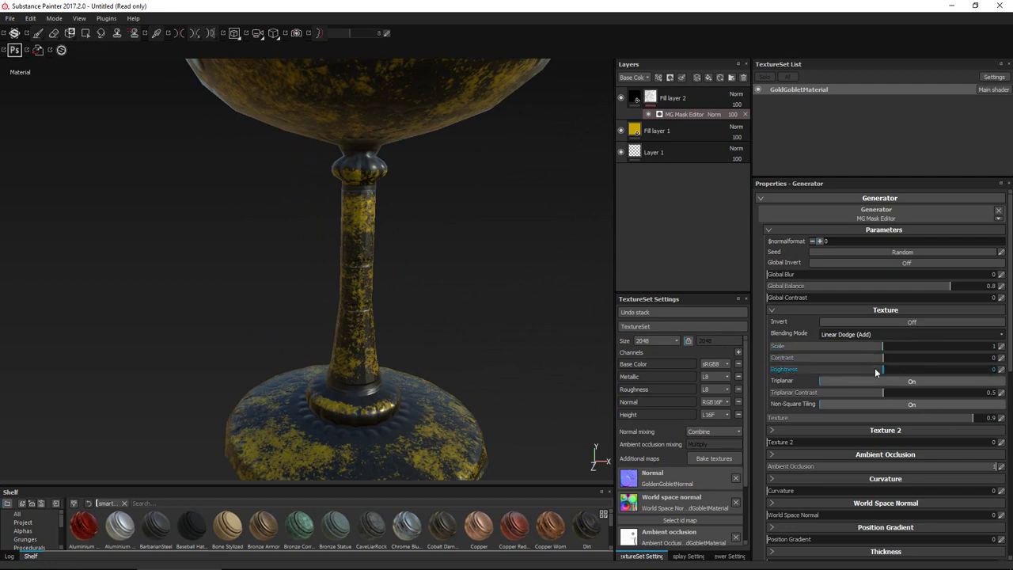
mouse_move(880, 367)
mouse_down()
mouse_move(922, 368)
mouse_move(889, 369)
mouse_up()
scroll(437, 377, down, 5)
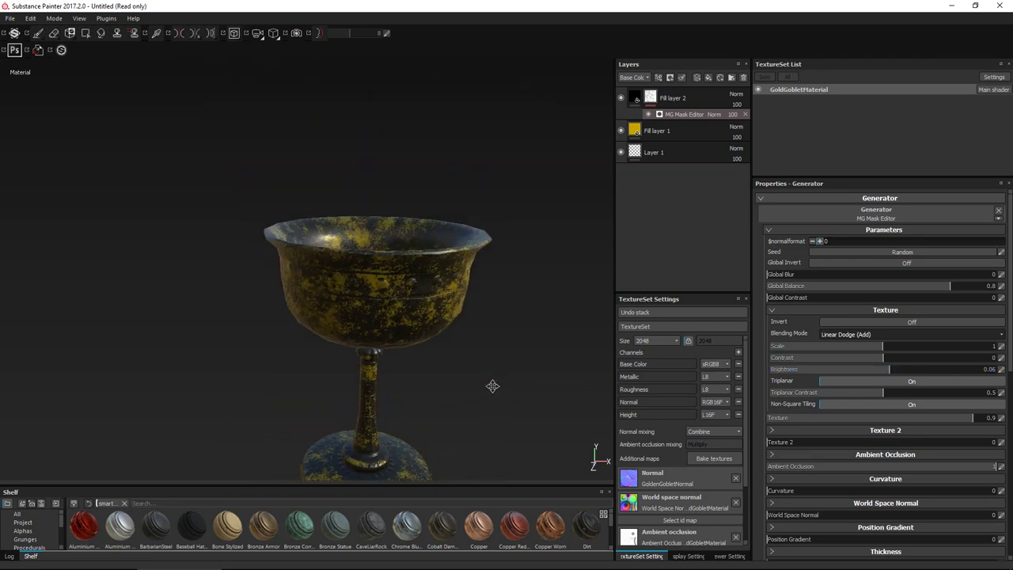
alt+drag(492, 385, 369, 341)
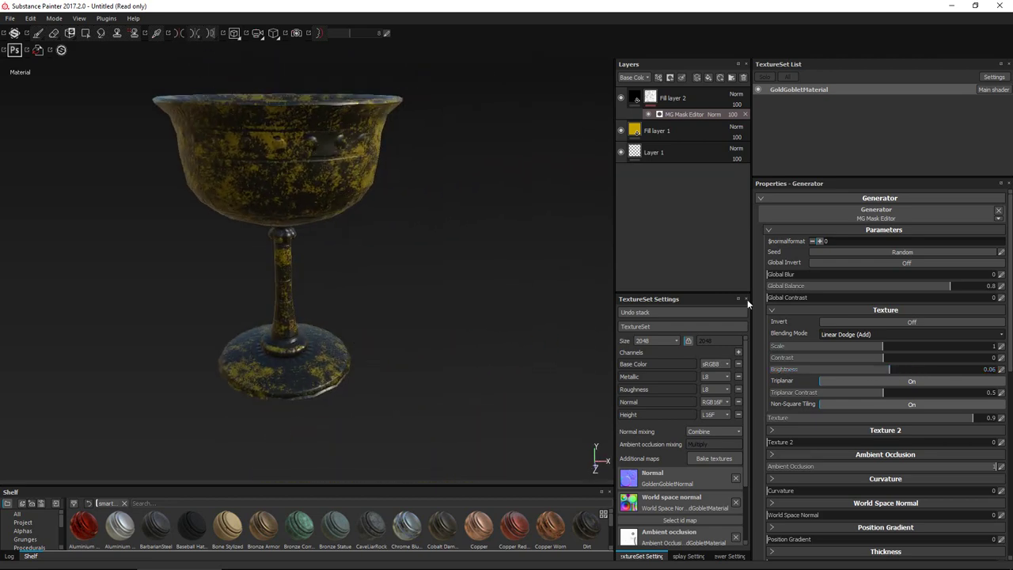
Review the MG Mask Editor's parameters and its assigned image inputs, and frame the goblet in the viewport
click(770, 231)
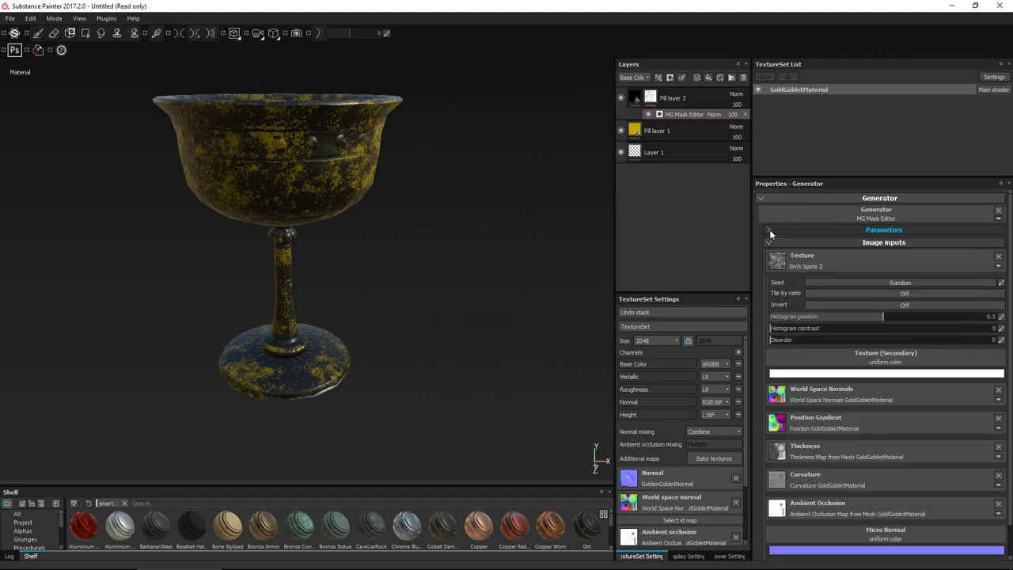
click(769, 230)
scroll(815, 318, down, 5)
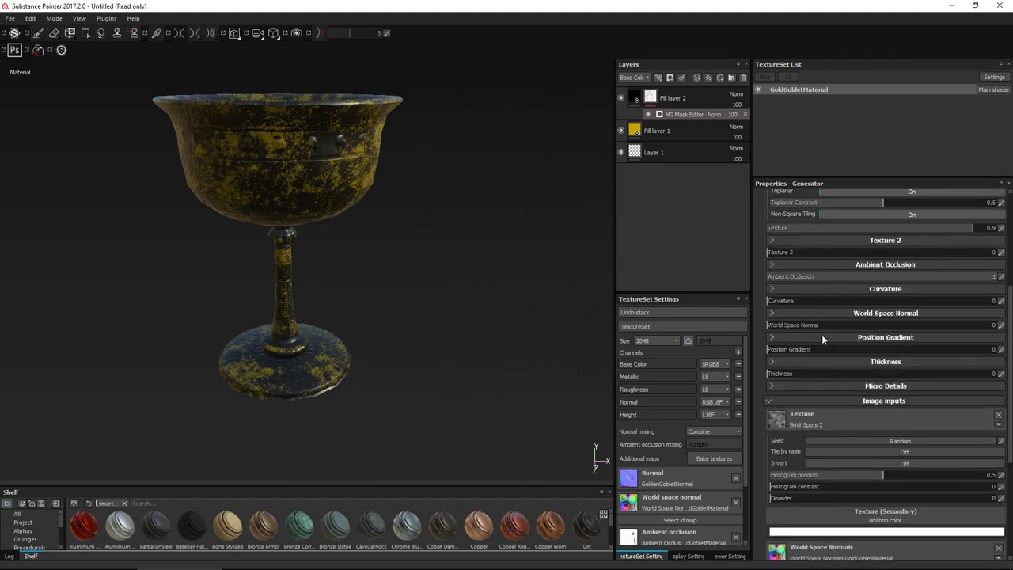
scroll(822, 334, up, 5)
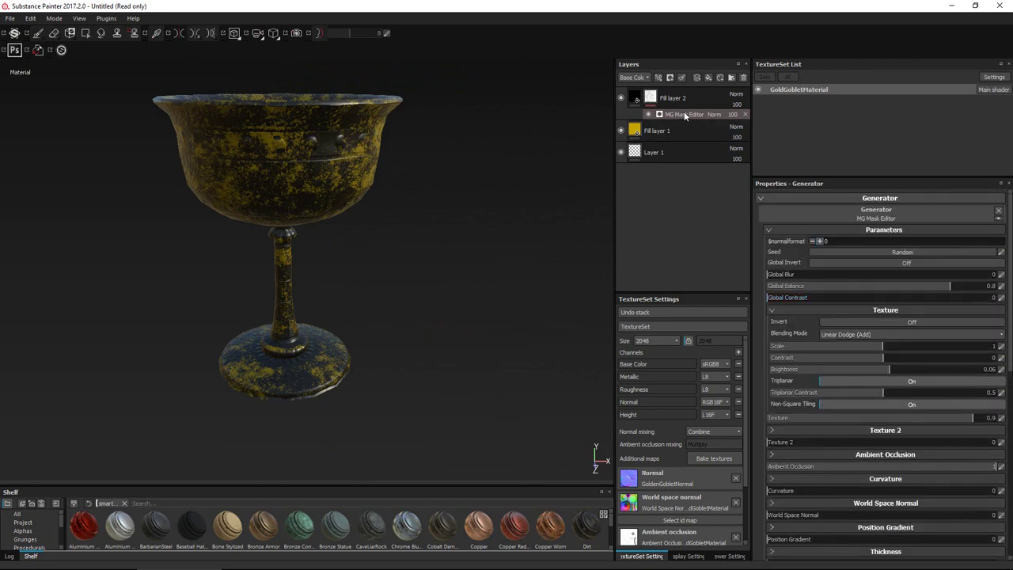
scroll(847, 363, down, 4)
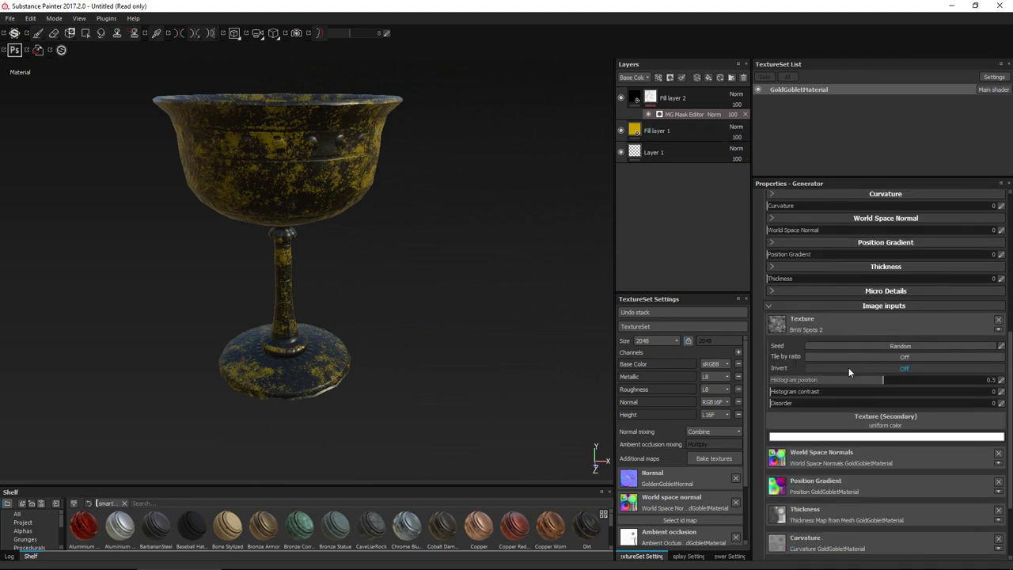
scroll(848, 368, up, 2)
scroll(849, 368, down, 1)
scroll(849, 368, down, 3)
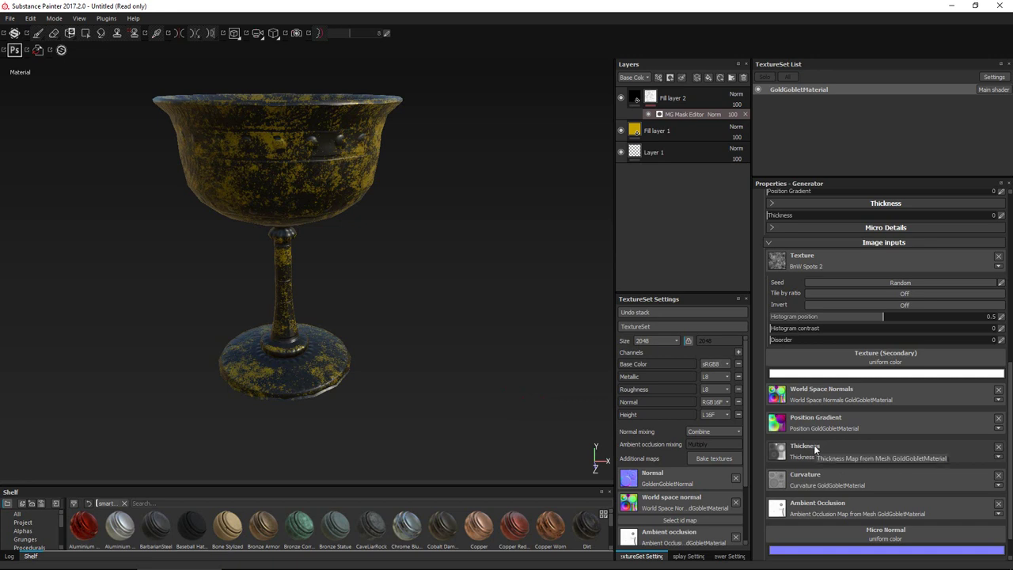
scroll(473, 403, down, 3)
key(f)
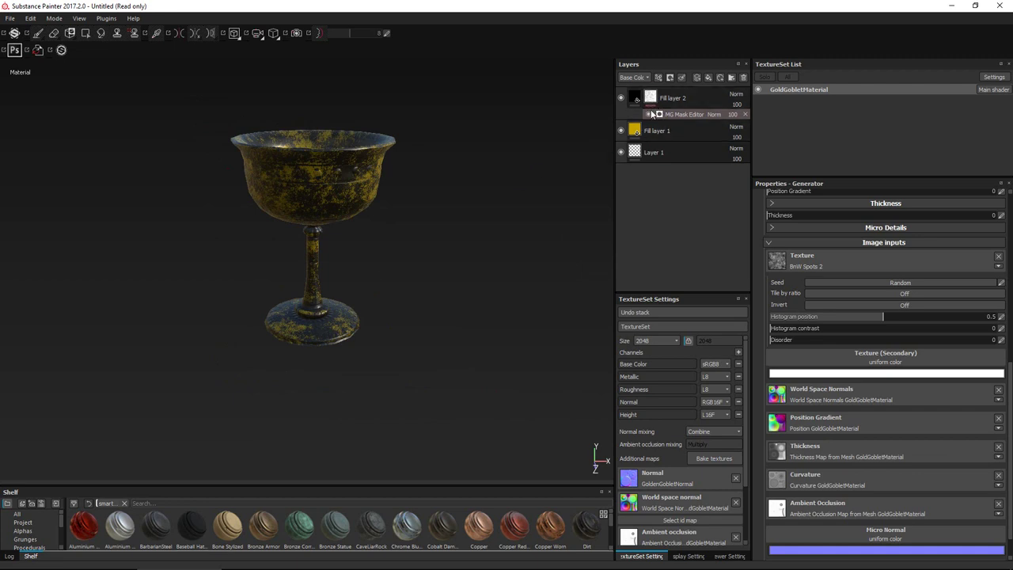
Add a folder above Fill layer 2 in the layer stack and name it GoldTest
click(697, 79)
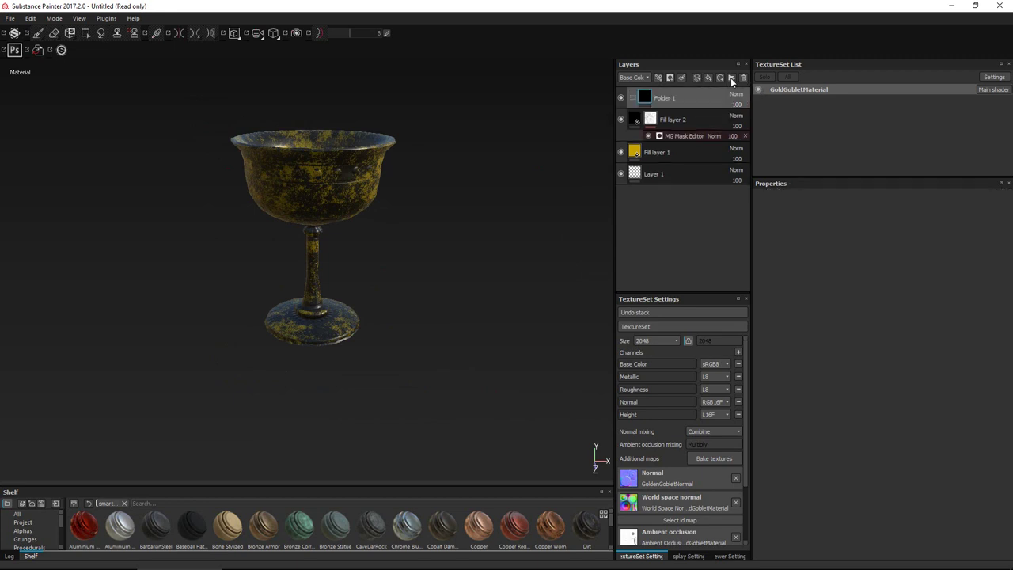
double_click(673, 97)
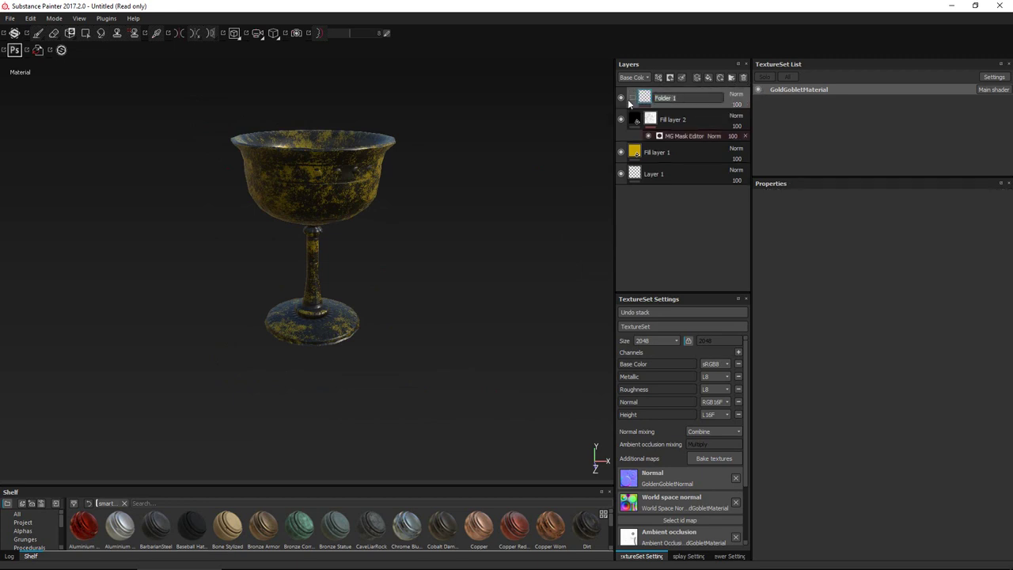
text(G)
key(Return)
Move Fill layer 2 and Fill layer 1 together into the GoldTest folder
click(663, 112)
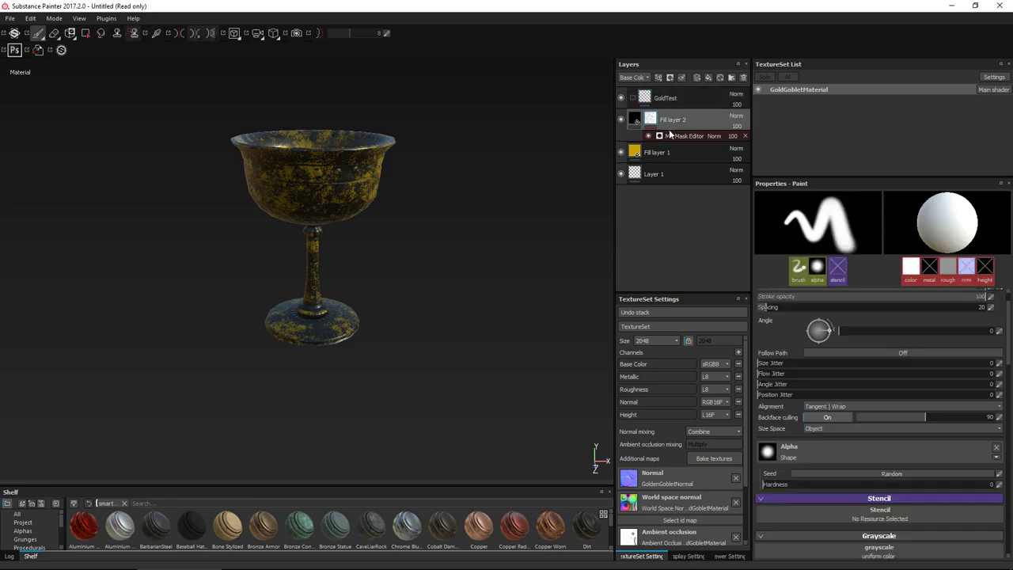
ctrl+click(677, 154)
drag(678, 155, 694, 96)
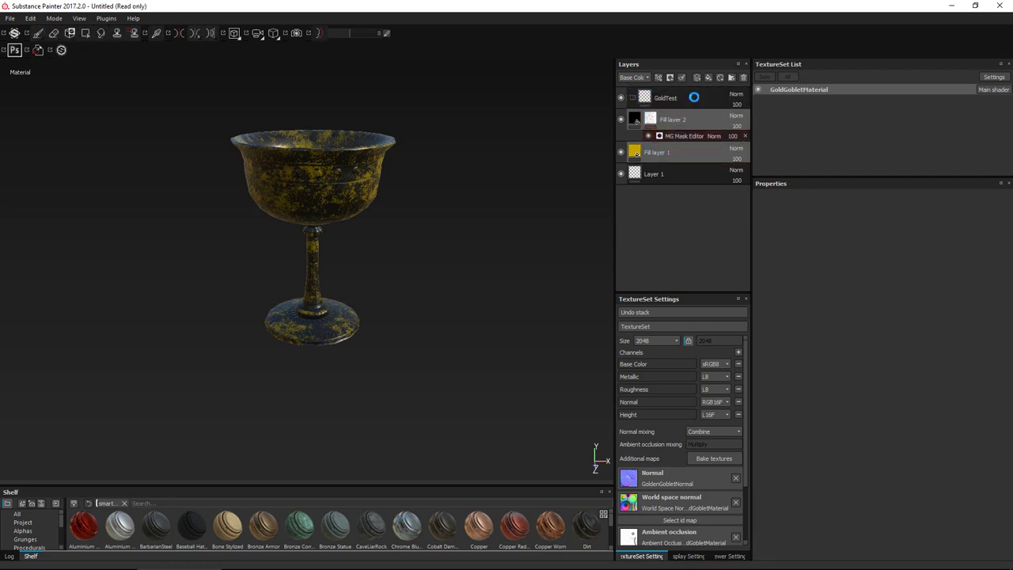
click(694, 98)
right_click(694, 99)
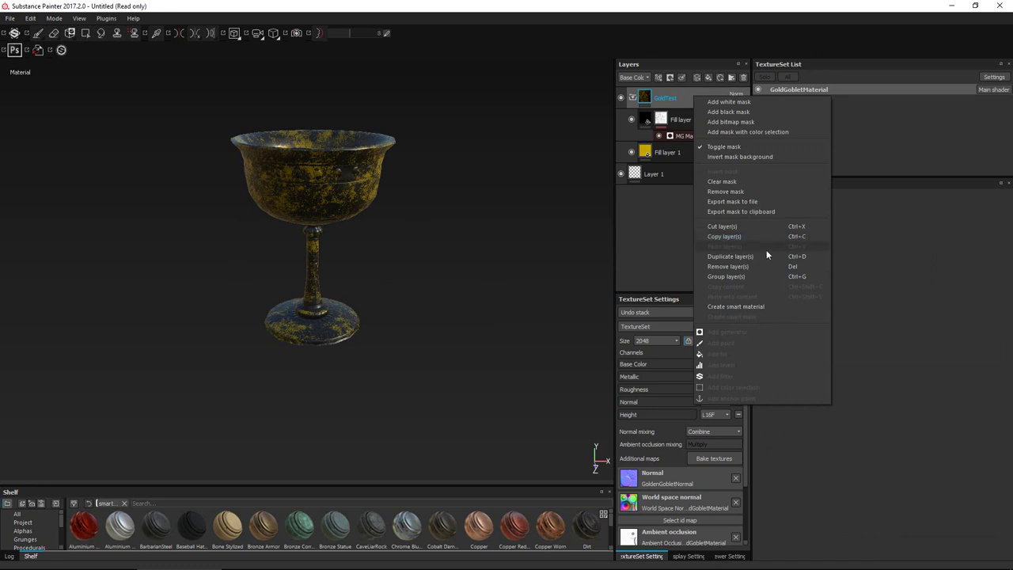
click(495, 203)
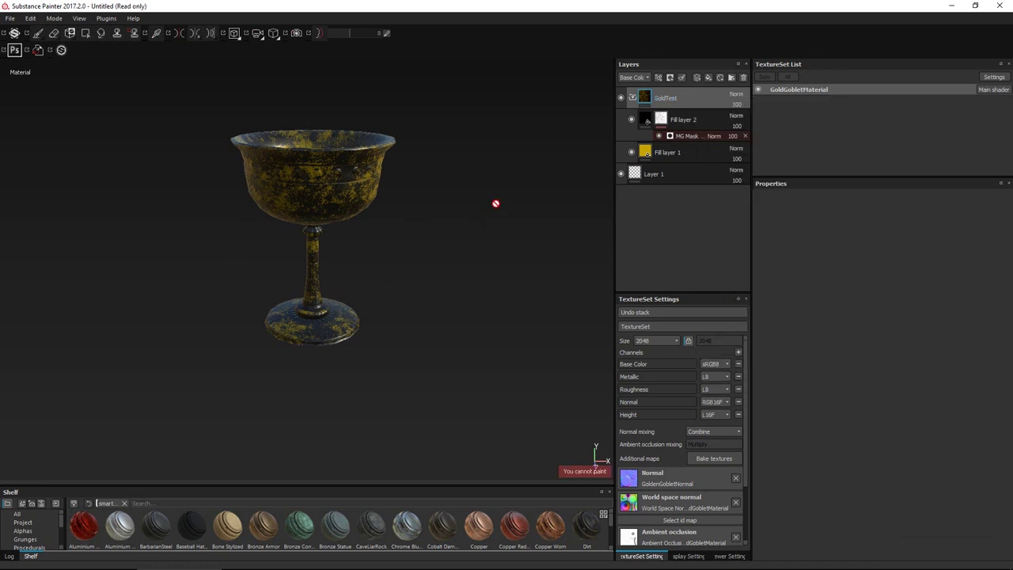
Delete Fill layer 2 and Fill layer 1 from the GoldTest folder
click(711, 119)
shift+click(707, 150)
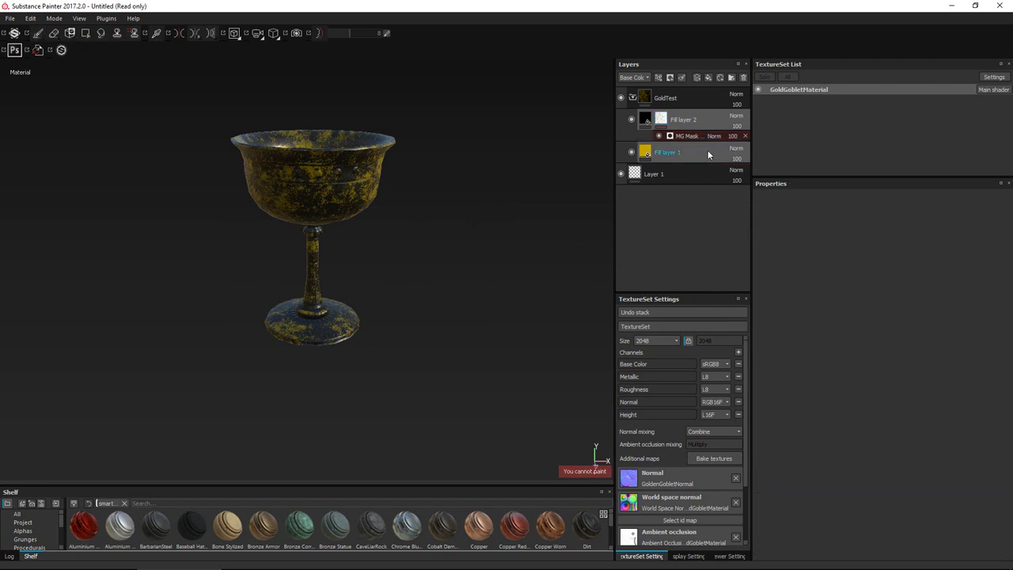
click(744, 77)
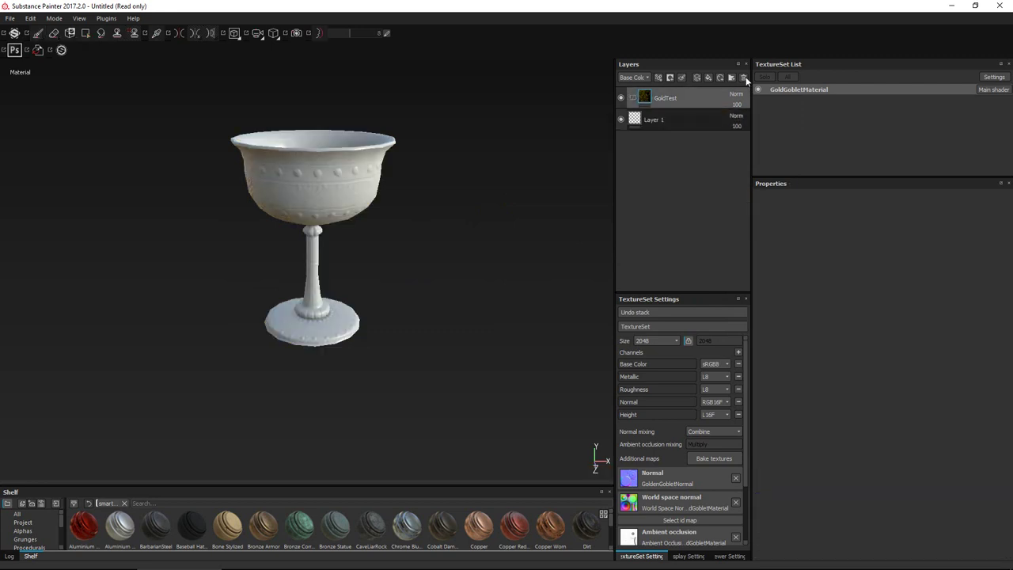
Rename the emptied GoldTest folder as GoldFine
double_click(665, 98)
text(Gol)
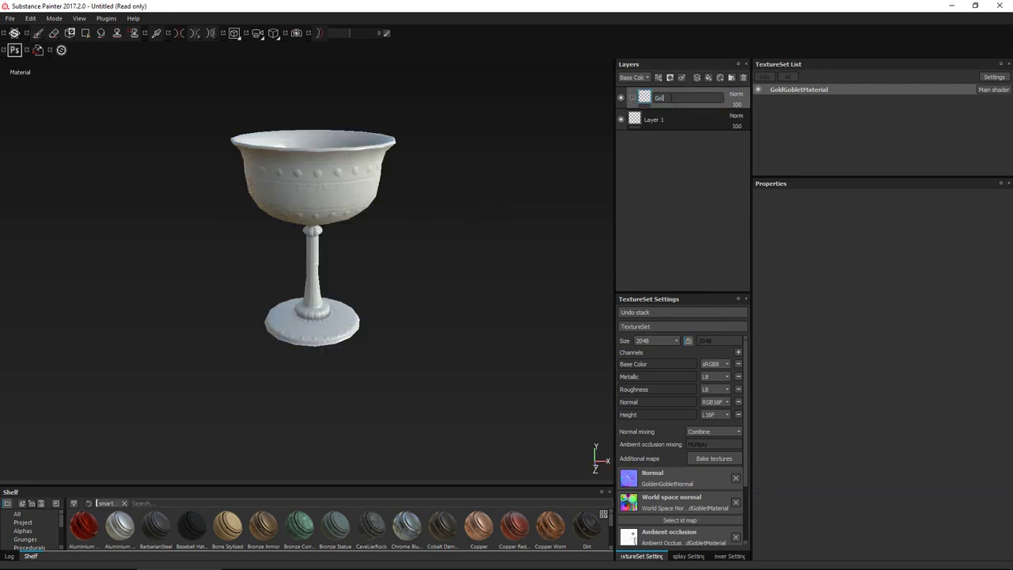
text(dFine)
key(Return)
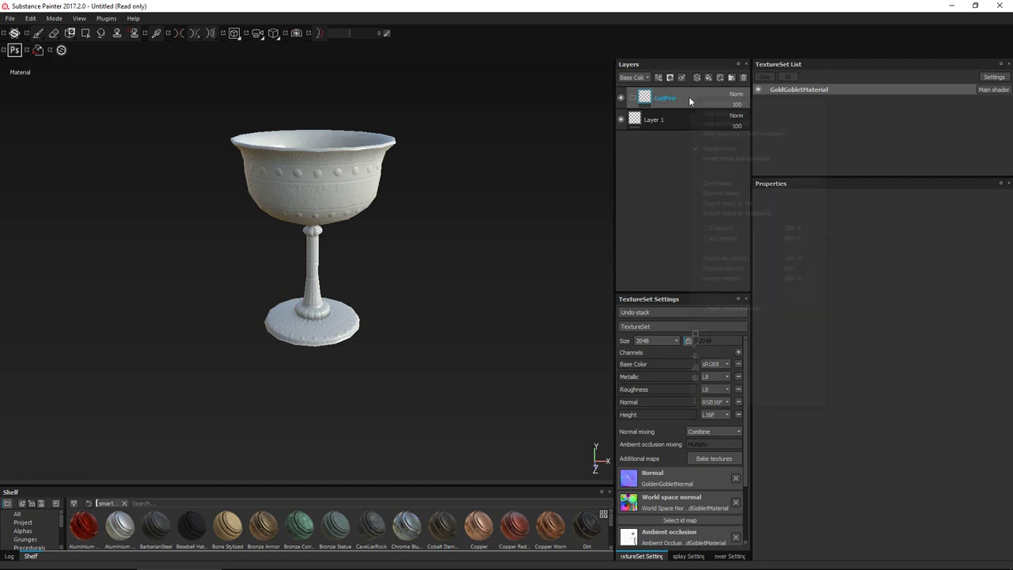
right_click(689, 96)
Add two fill layers and make the upper one metallic gold, with base color R 0.907, G 0.568, B 0 and maximum Metallic
click(709, 77)
click(708, 78)
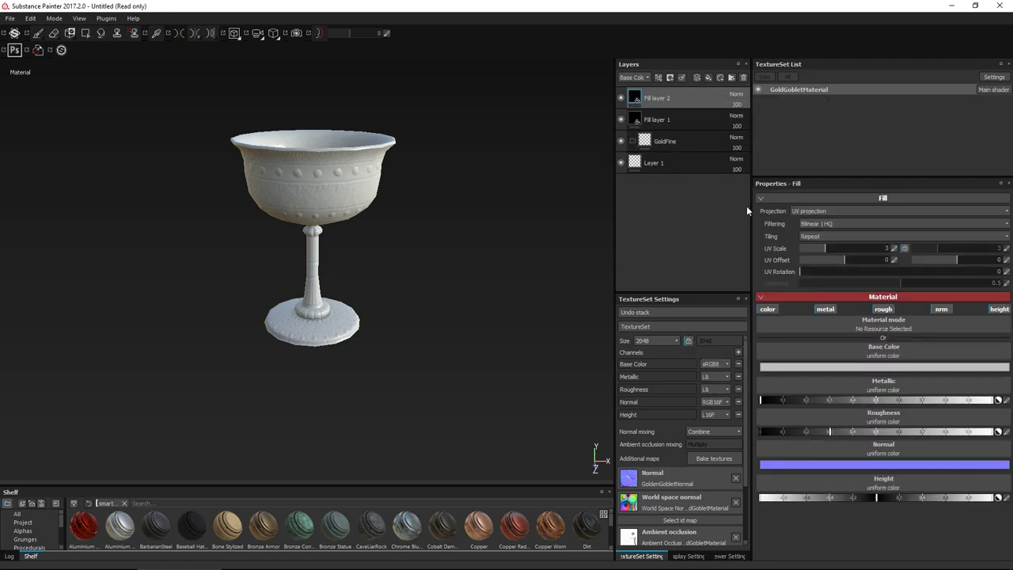
click(884, 367)
click(862, 410)
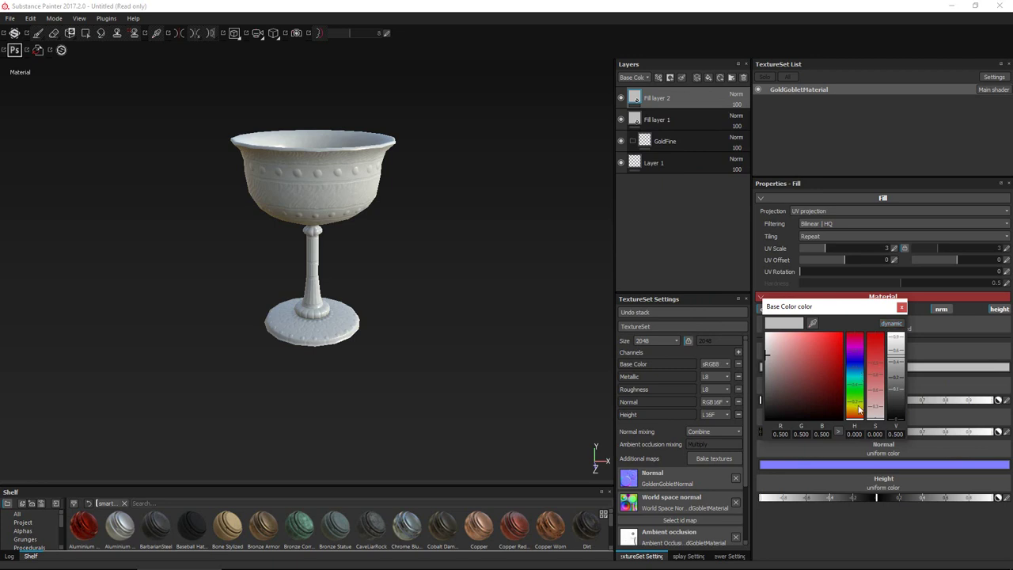
click(840, 335)
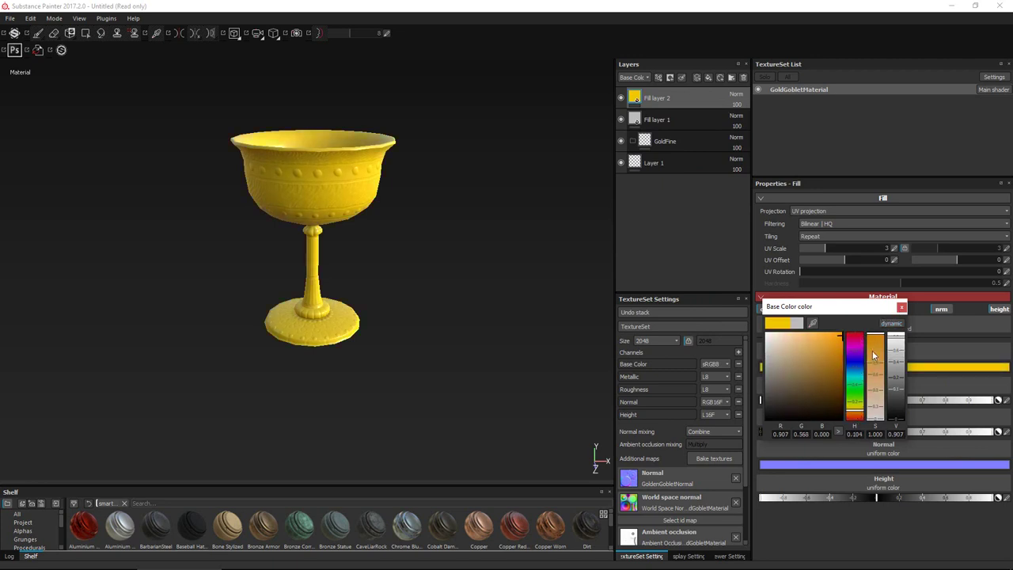
click(902, 306)
drag(842, 400, 1011, 400)
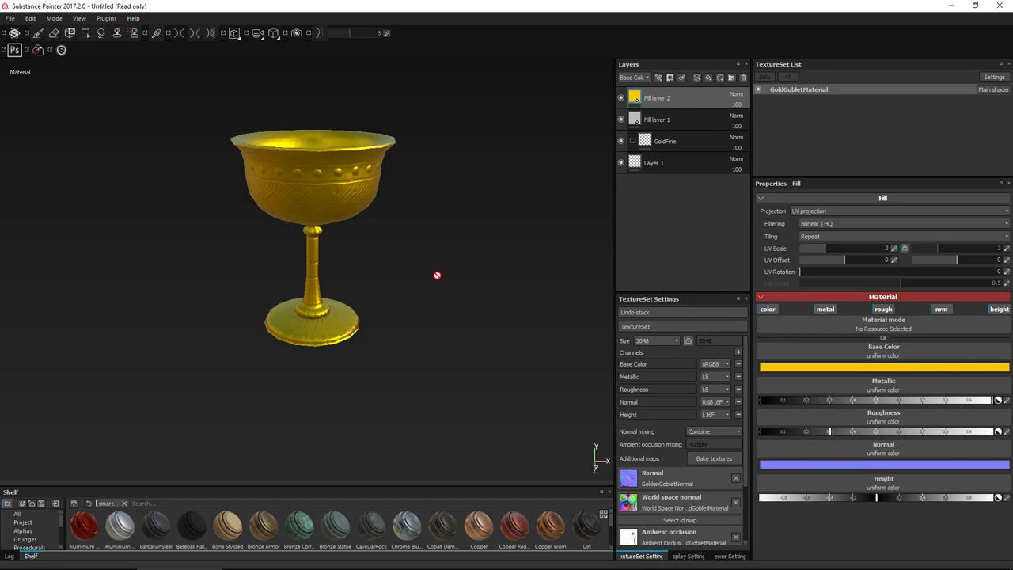
Move Fill layer 2 into the GoldFine folder and Fill layer 1 beneath Layer 1 in the stack
alt+drag(438, 281, 468, 344)
scroll(464, 317, up, 3)
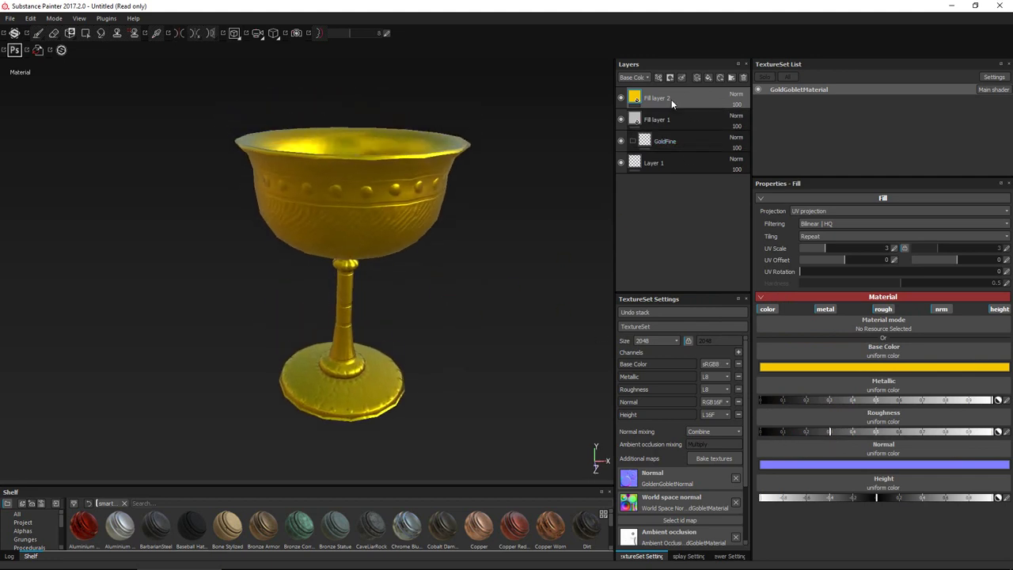
drag(671, 99, 672, 129)
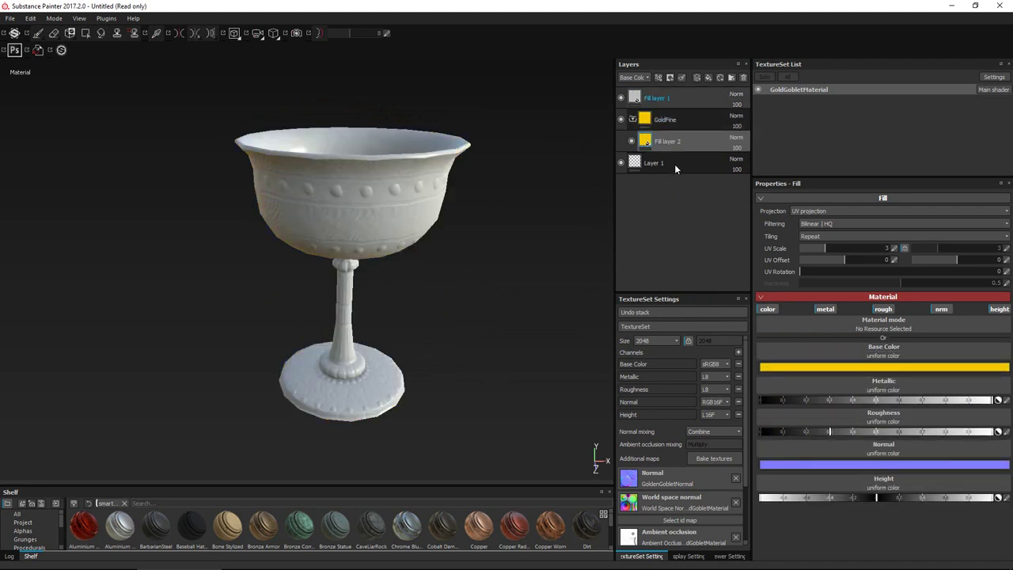
drag(675, 164, 673, 177)
click(673, 121)
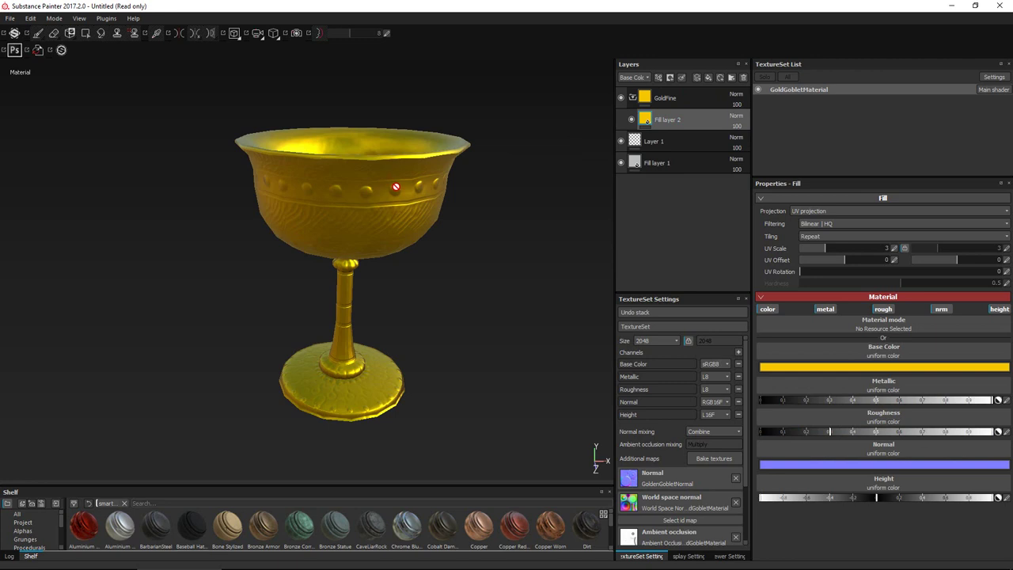
Add a fill layer above Fill layer 2 in the GoldFine folder, set its base color hue to 0.117 and raise its Metallic
click(709, 79)
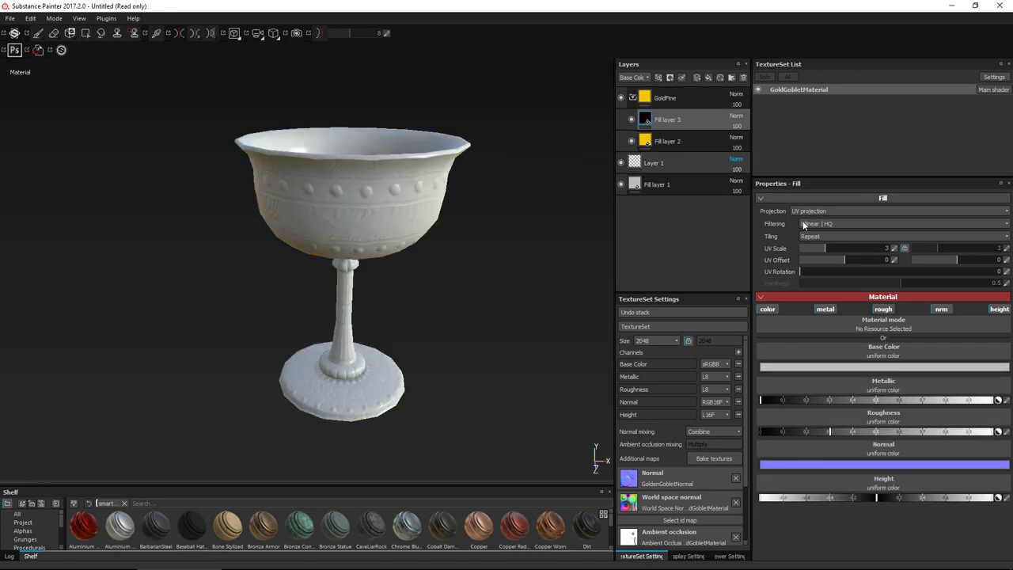
click(803, 368)
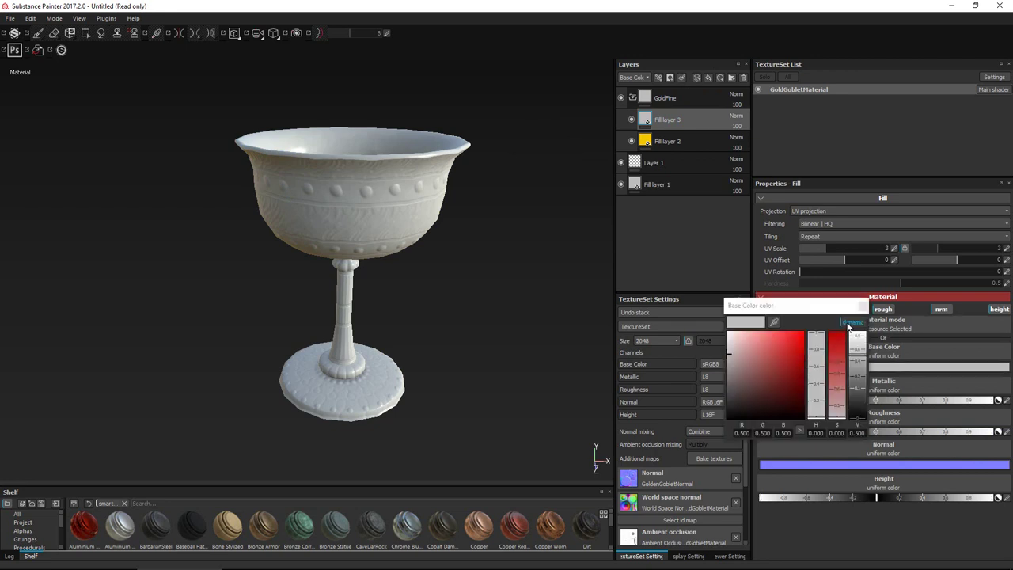
click(850, 322)
click(814, 408)
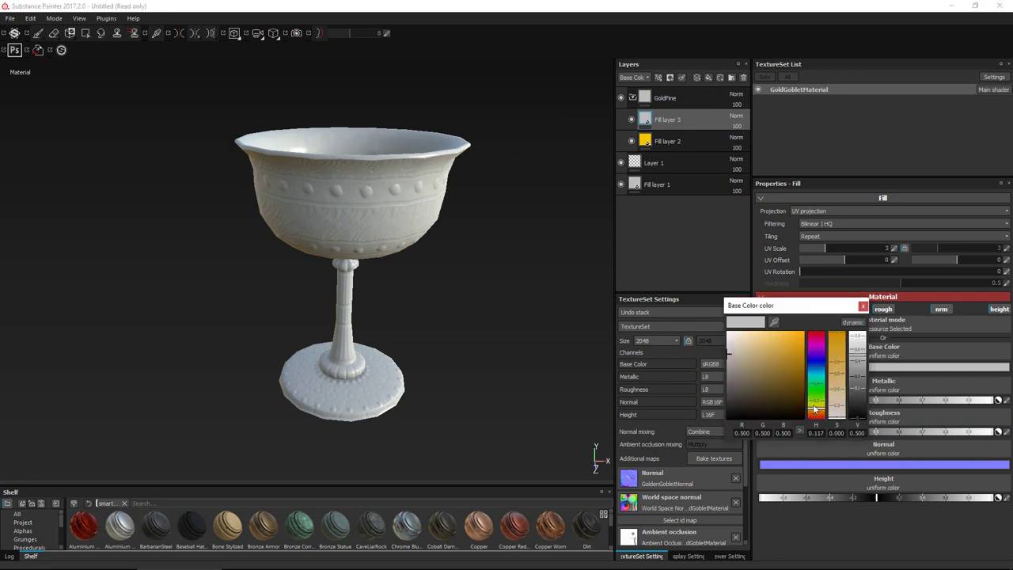
click(863, 305)
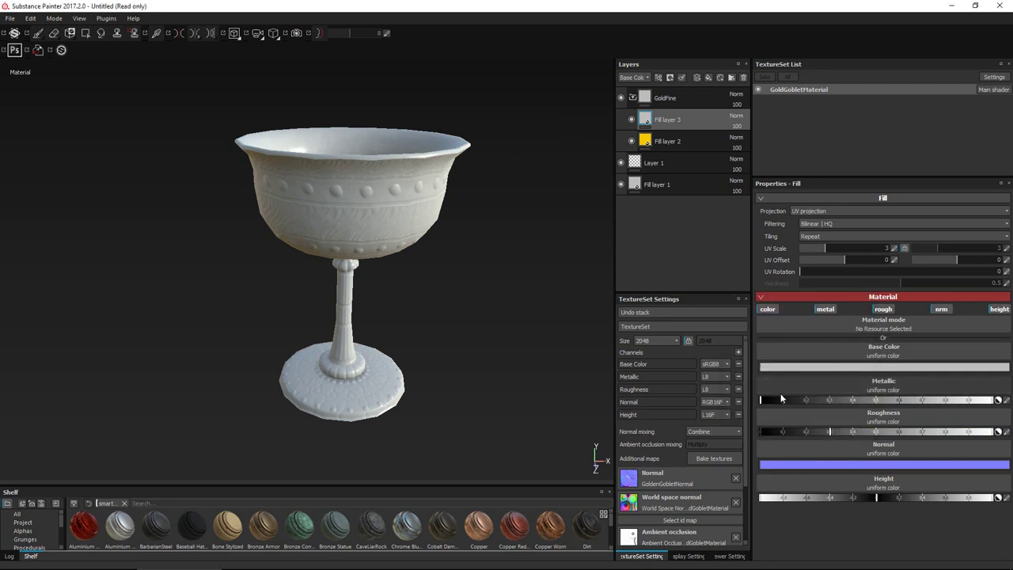
drag(782, 399, 836, 399)
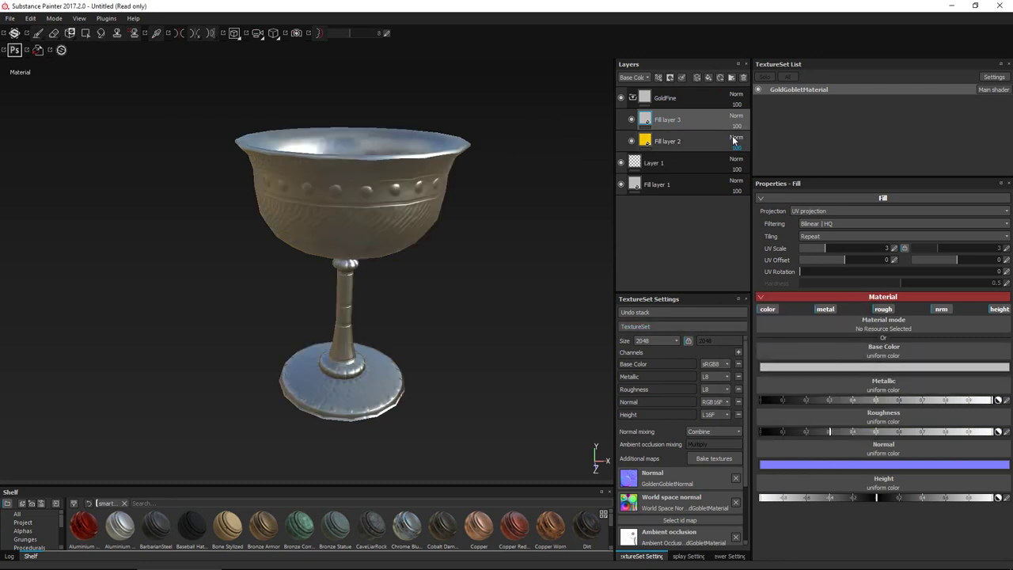
Give Fill layer 3 a black mask driven by the MG Metal Edge Wear generator
right_click(689, 119)
click(710, 134)
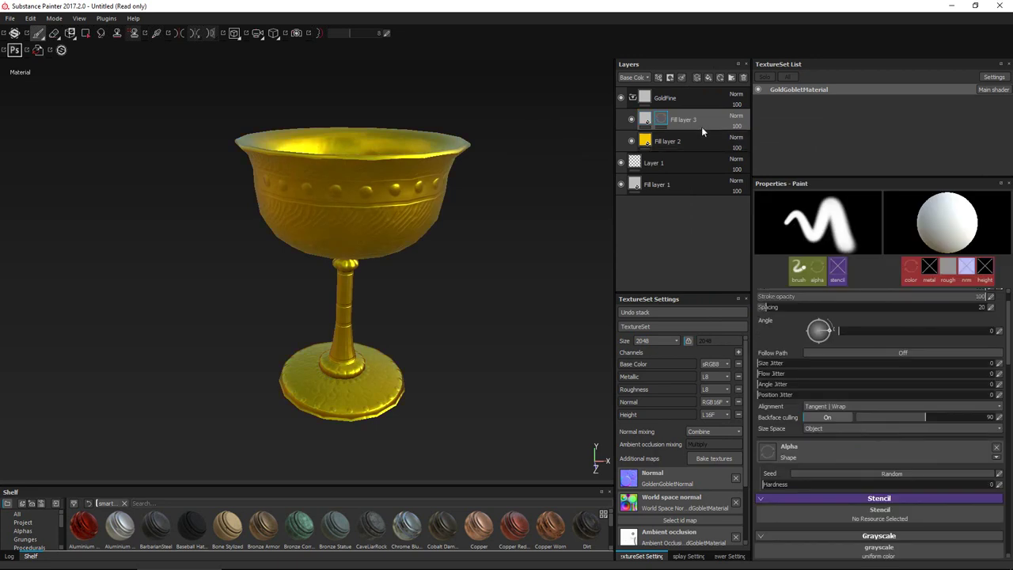
right_click(662, 118)
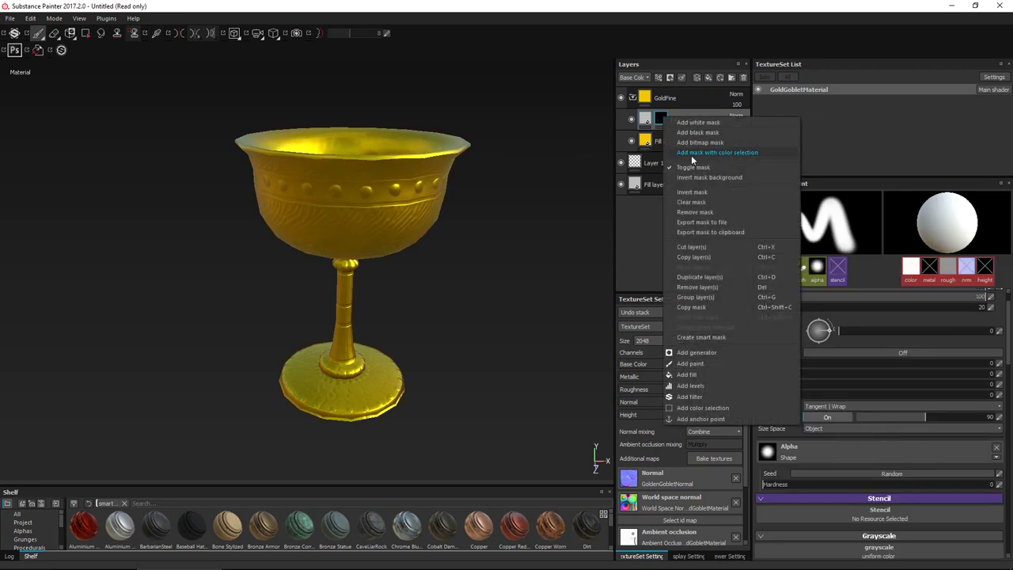
click(737, 353)
click(885, 217)
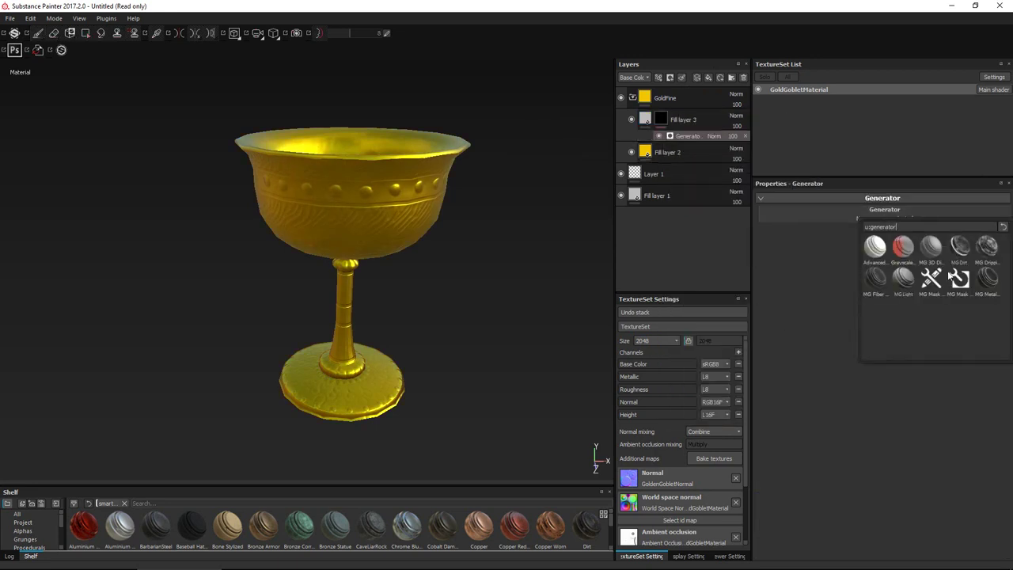
click(986, 278)
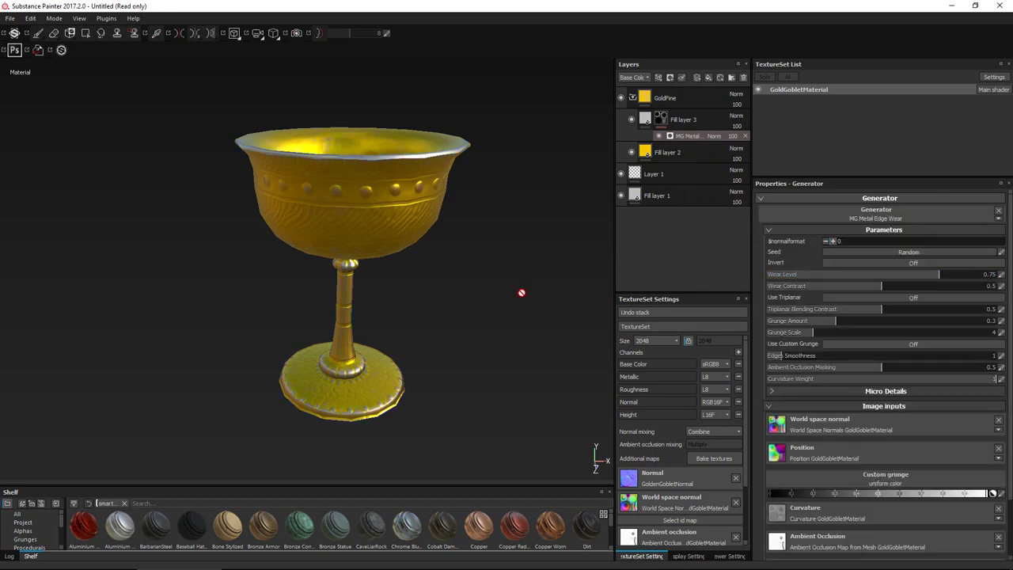
Set the edge wear generator to Wear Level 0.79, Use Triplanar on and Edges Smoothness 4.68
alt+drag(520, 289, 458, 263)
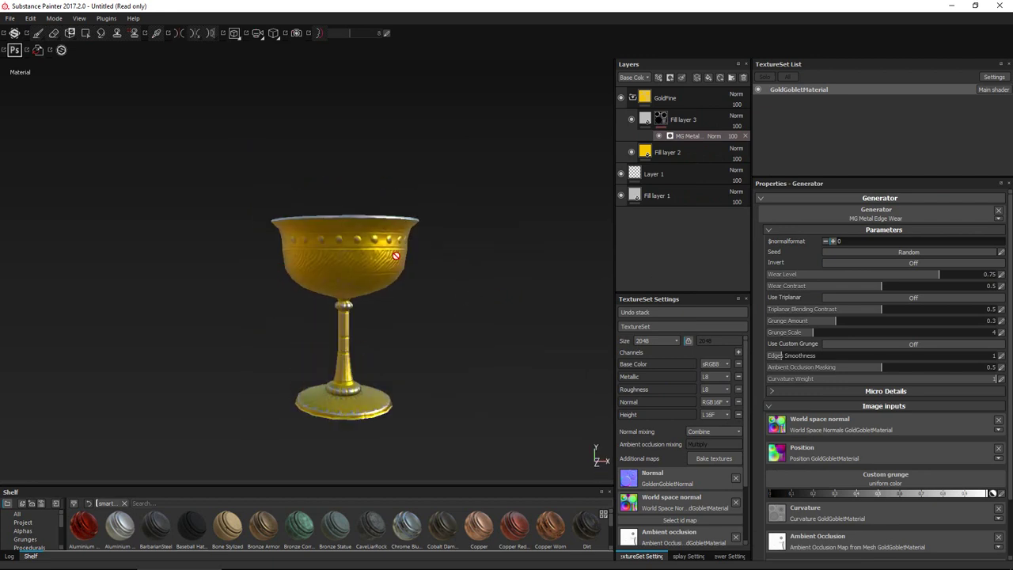
alt+drag(409, 315, 410, 320)
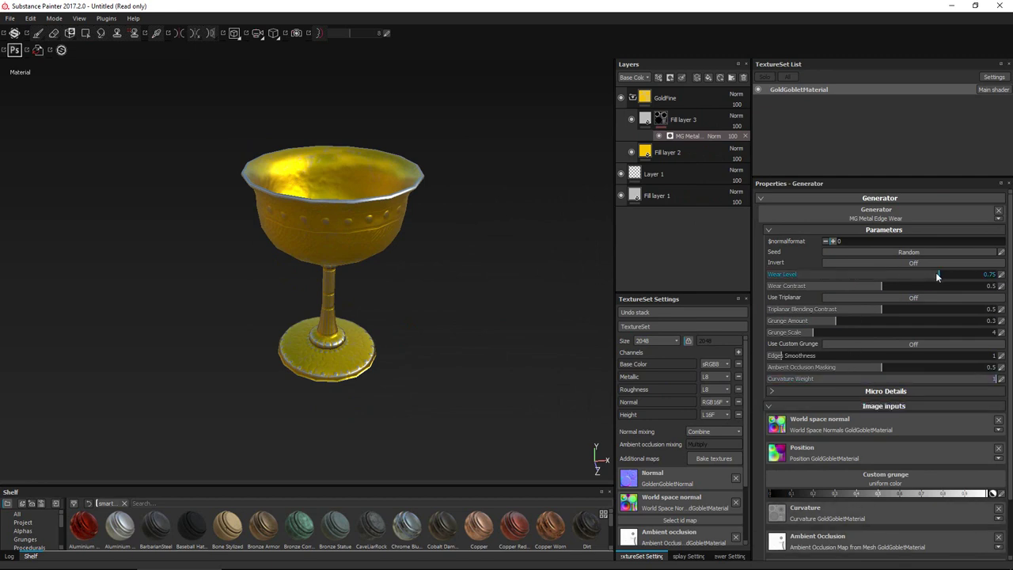
click(880, 297)
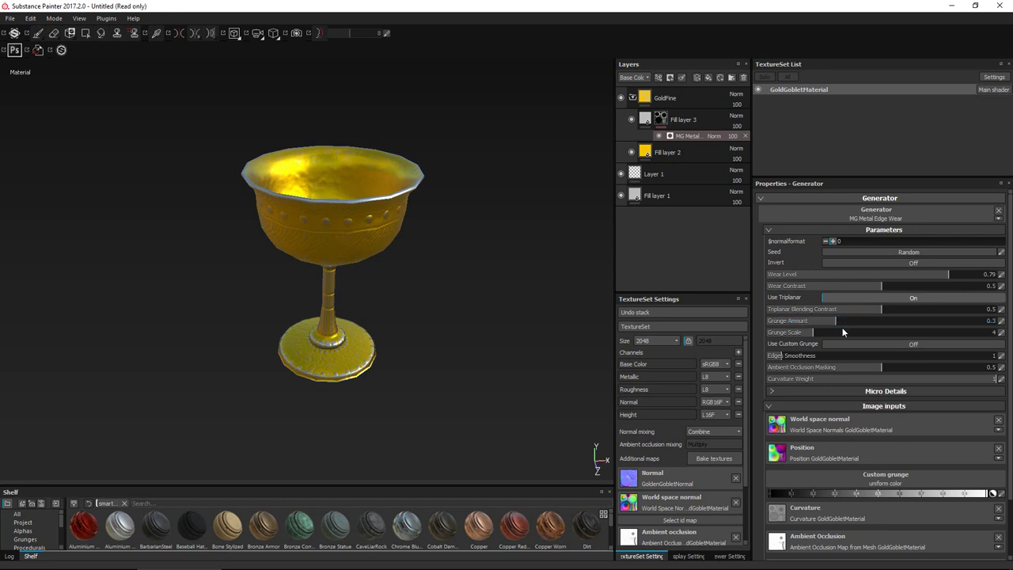
click(871, 483)
click(984, 394)
drag(882, 357, 833, 355)
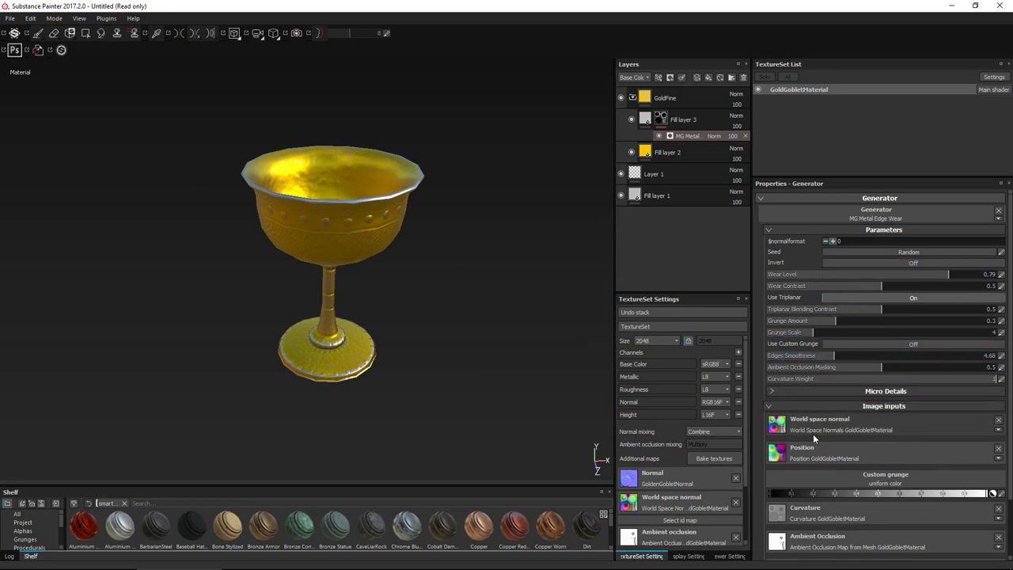
Change Fill layer 2's base color to a dark grayish brown, R 0.130, G 0.125, B 0.118
alt+drag(533, 317, 491, 285)
alt+right_drag(491, 285, 482, 310)
alt+drag(482, 310, 423, 267)
scroll(439, 297, down, 5)
scroll(423, 274, up, 3)
click(667, 152)
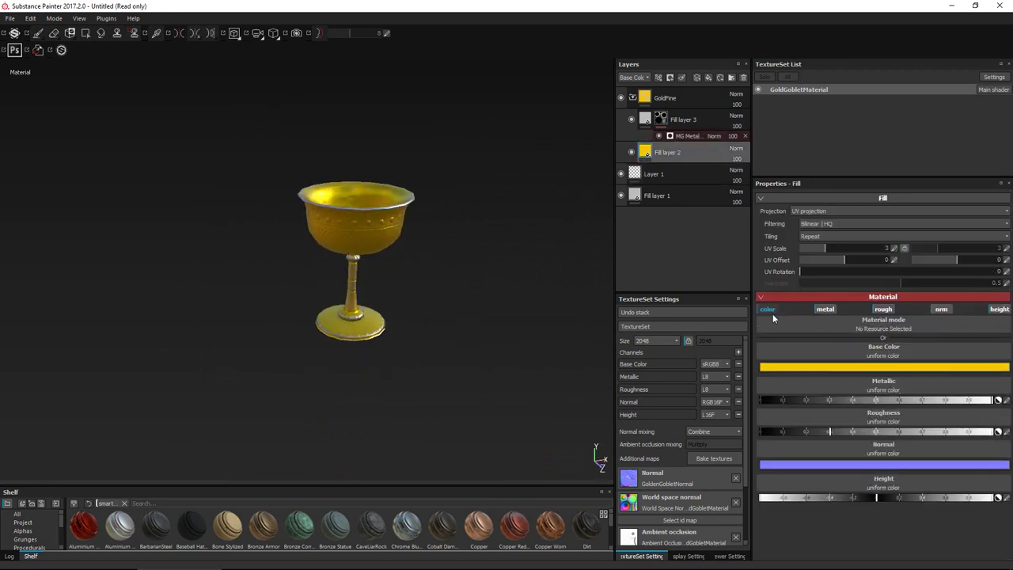
click(805, 369)
drag(805, 369, 813, 372)
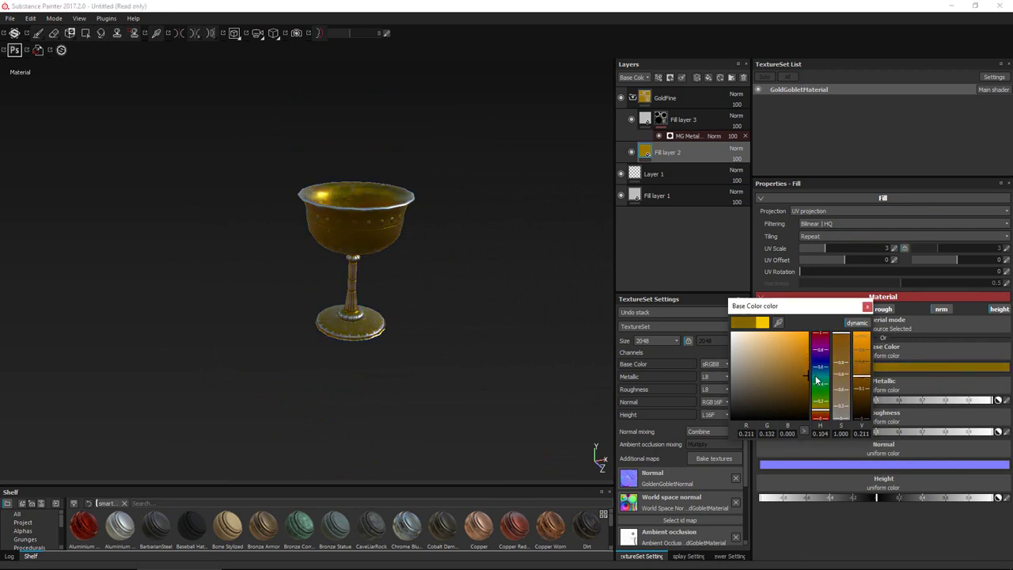
drag(780, 374, 747, 389)
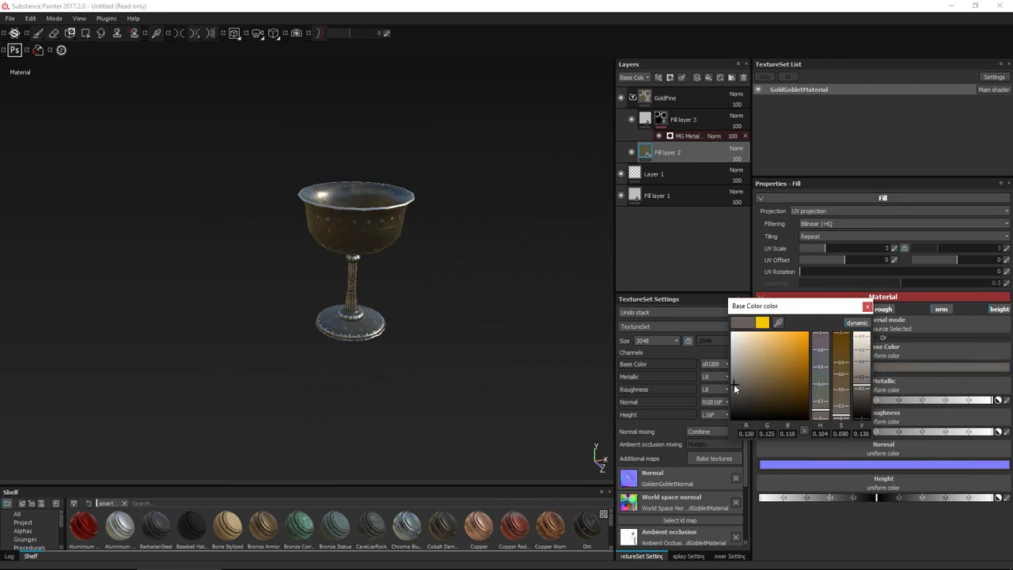
click(867, 306)
Add a fill layer above Fill layer 3 with only its color channel active and a black base color
alt+drag(475, 285, 444, 238)
alt+right_drag(444, 237, 453, 308)
alt+drag(454, 308, 477, 353)
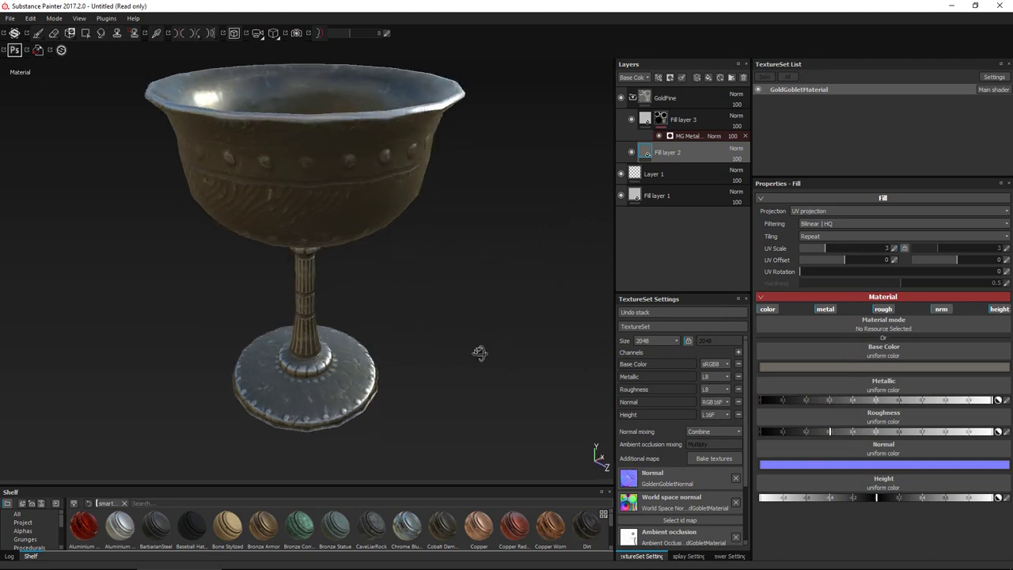
alt+right_drag(478, 353, 431, 270)
alt+drag(431, 270, 425, 226)
alt+right_drag(425, 226, 363, 224)
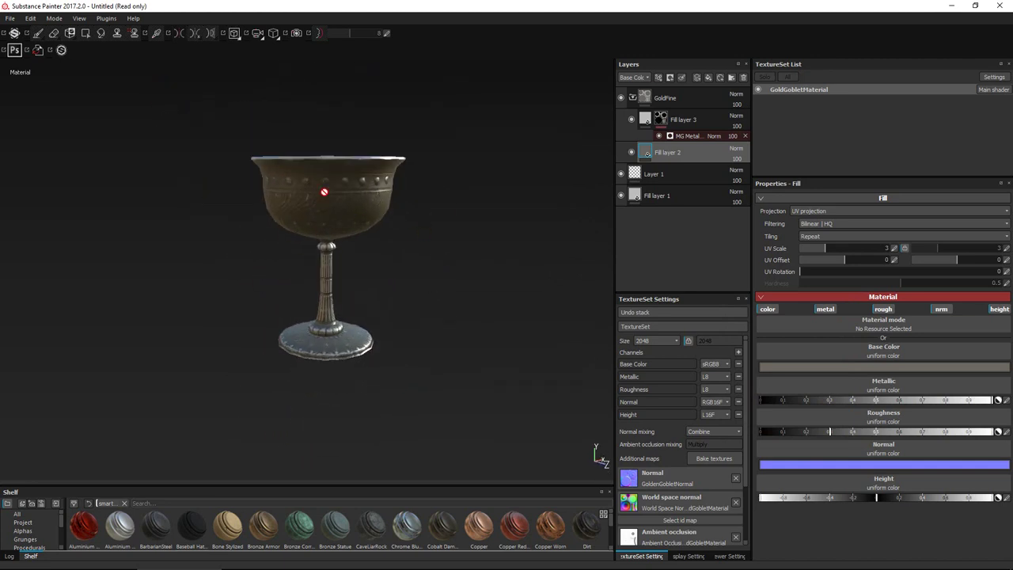
click(714, 119)
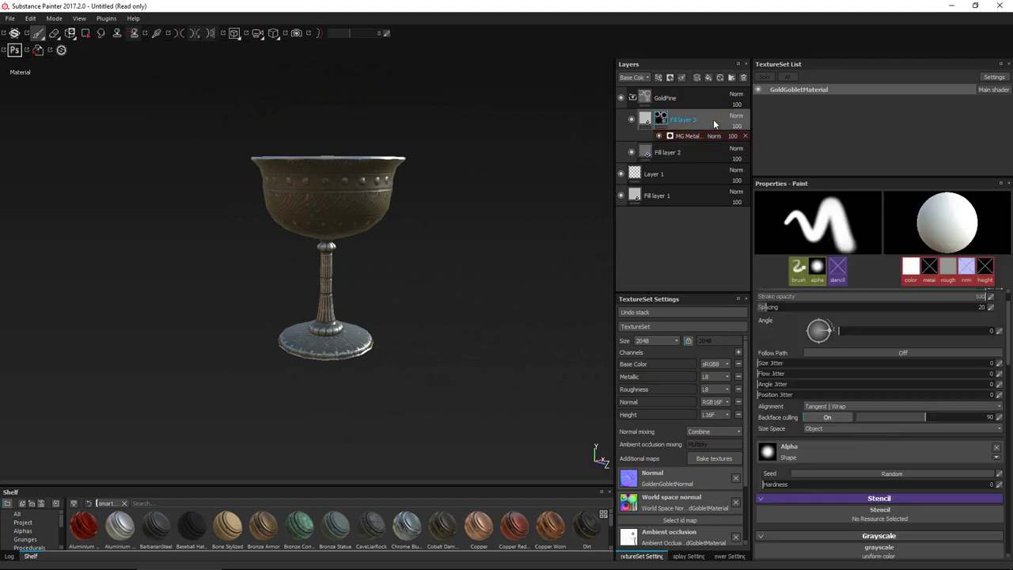
click(708, 78)
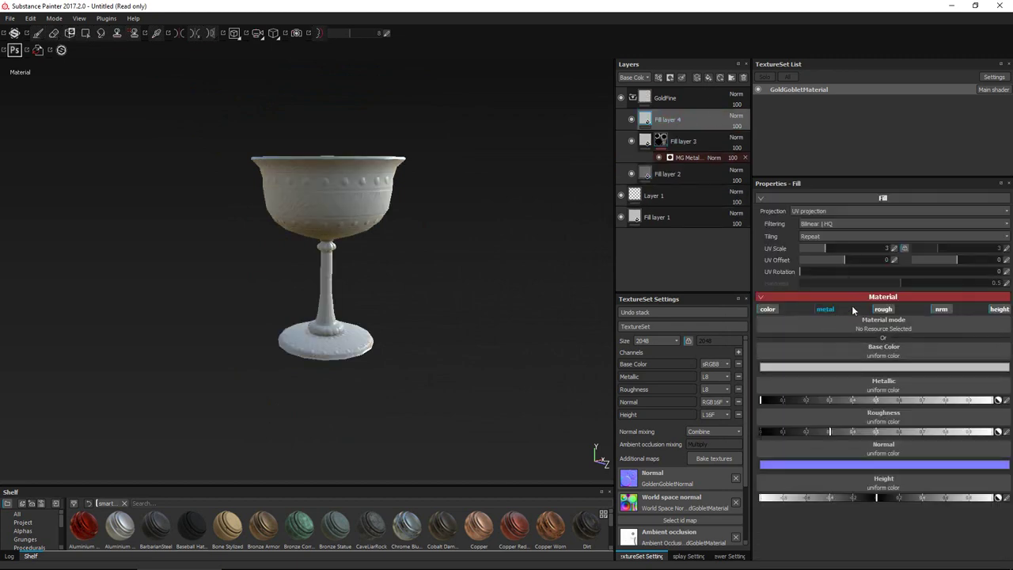
click(825, 309)
click(883, 309)
click(941, 308)
click(999, 309)
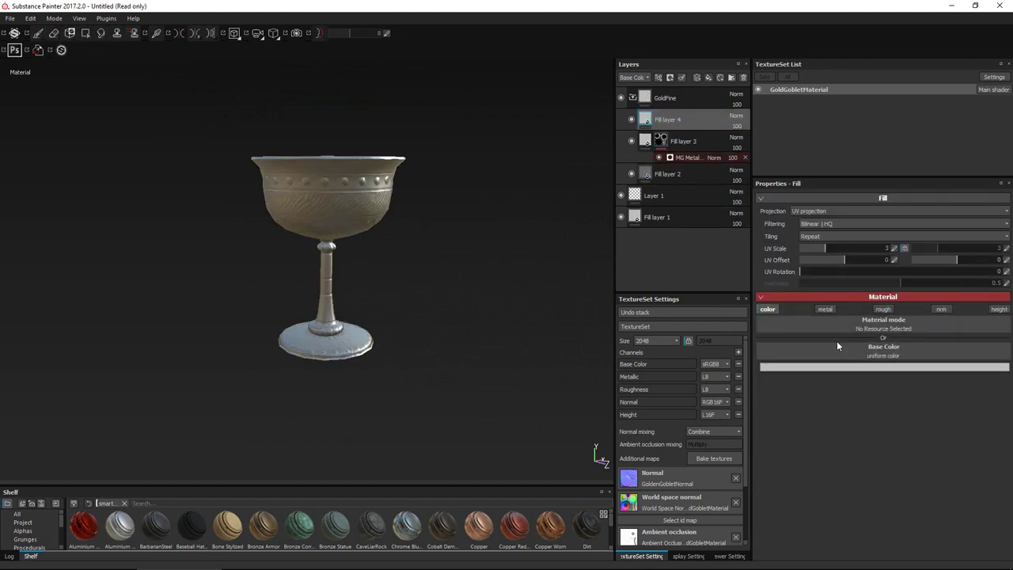
click(839, 366)
click(762, 412)
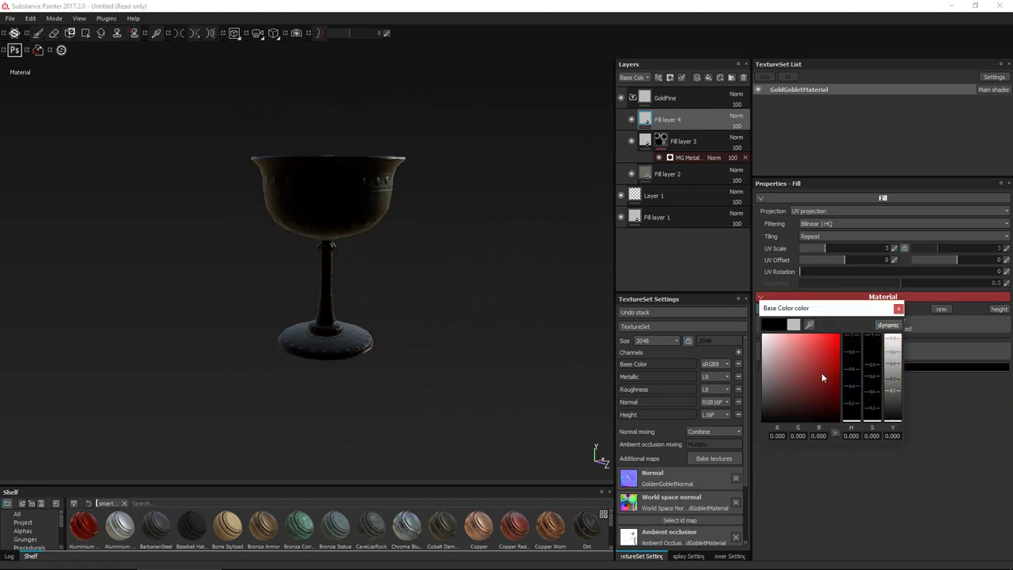
Give Fill layer 4 a black mask driven by the MG Mask Editor generator
right_click(652, 120)
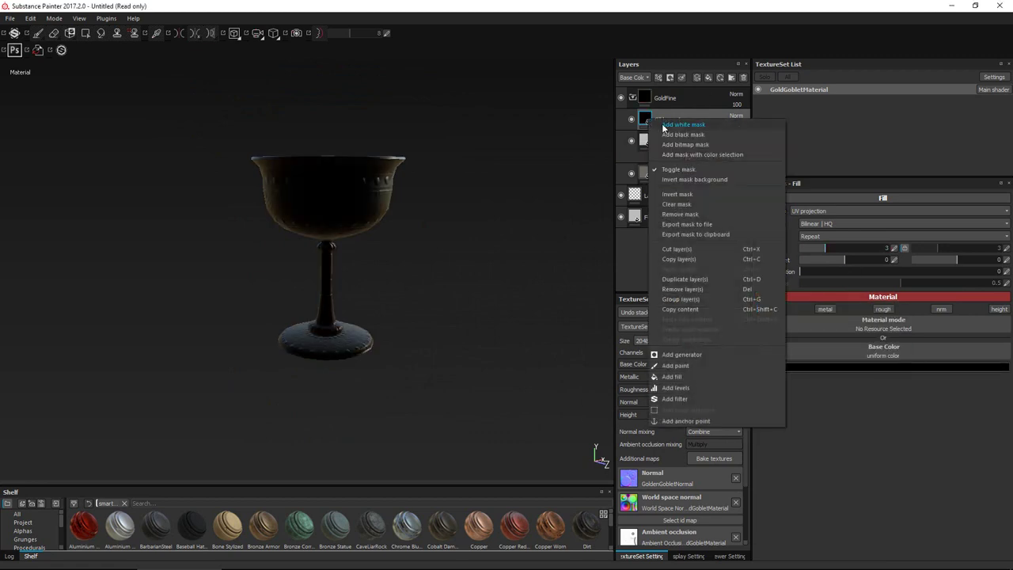
click(682, 142)
scroll(855, 374, down, 1)
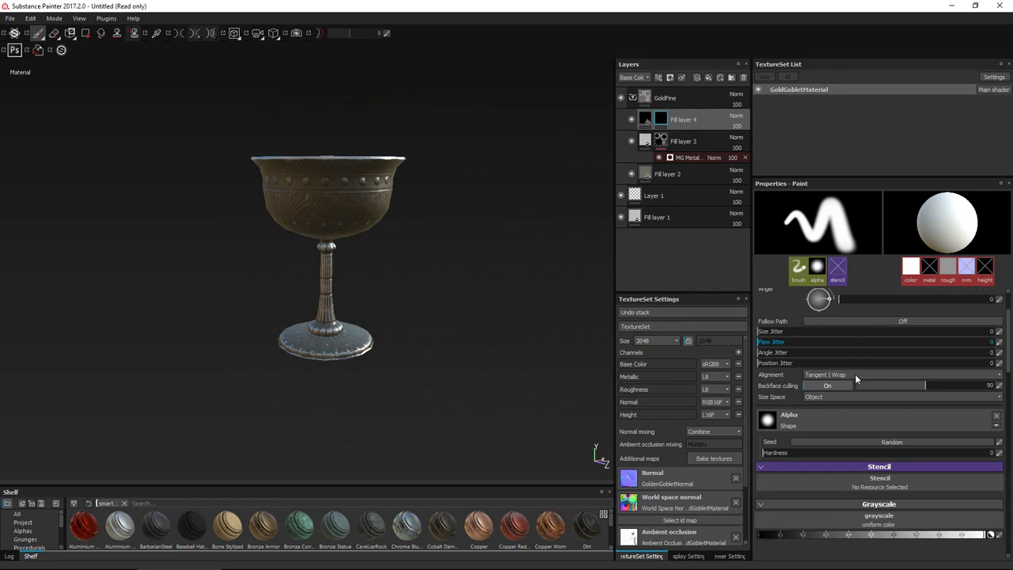
scroll(854, 375, down, 1)
scroll(850, 402, up, 2)
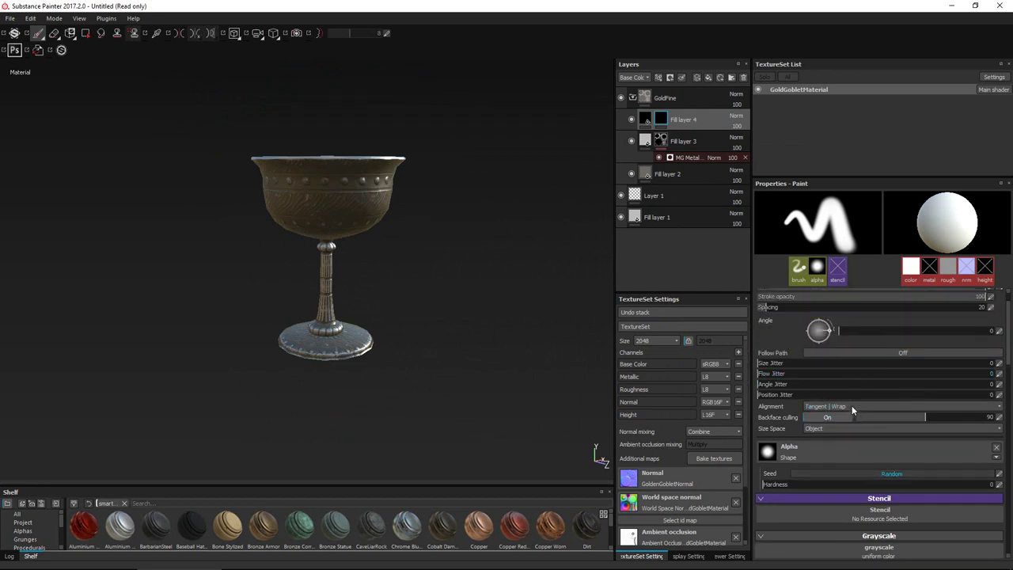
right_click(663, 124)
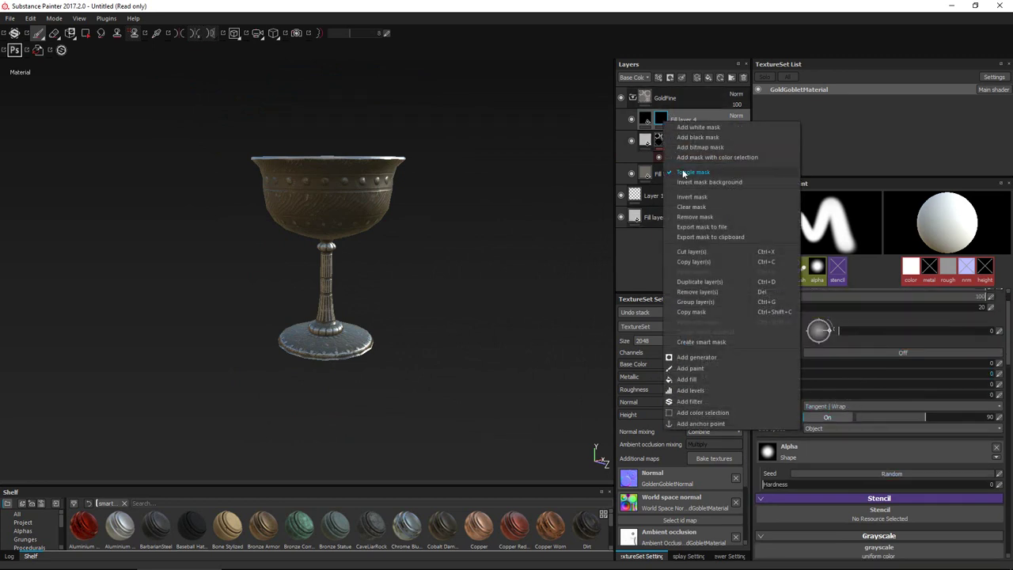
click(709, 362)
click(866, 218)
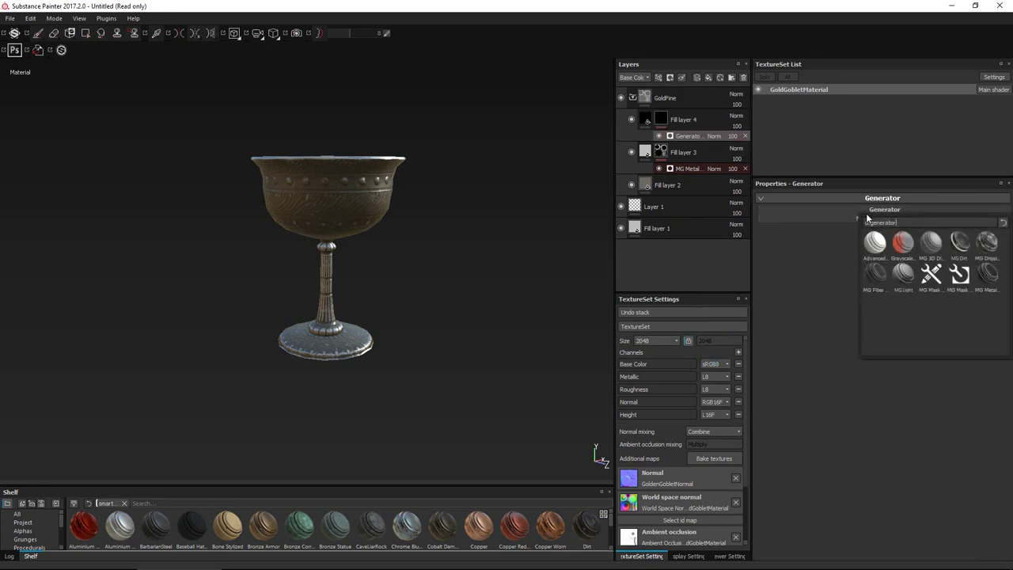
click(955, 275)
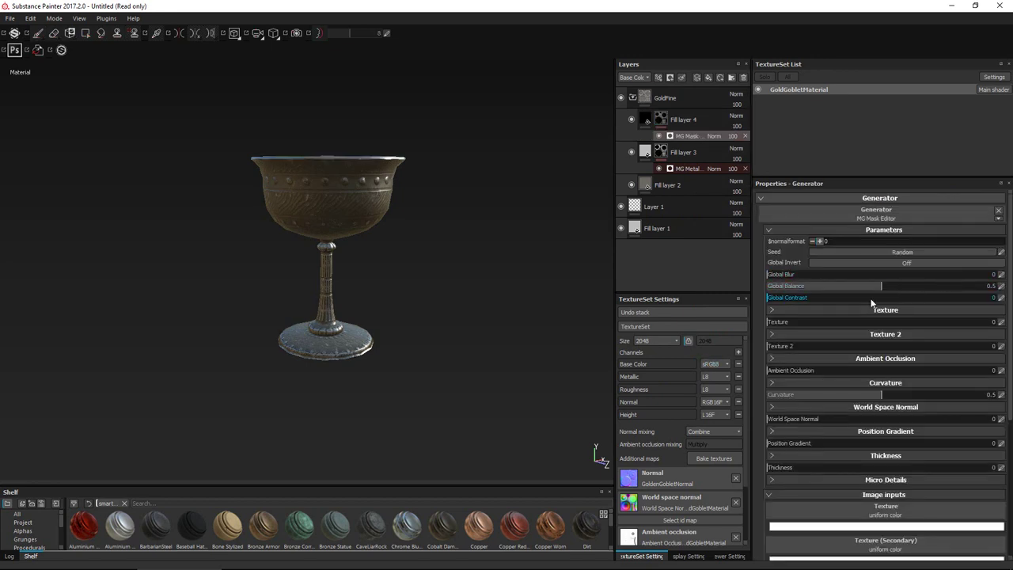
Set the mask generator's Curvature to 0 and Ambient Occlusion to 1, with occlusion blending mode Normal and Invert on
drag(879, 391, 755, 396)
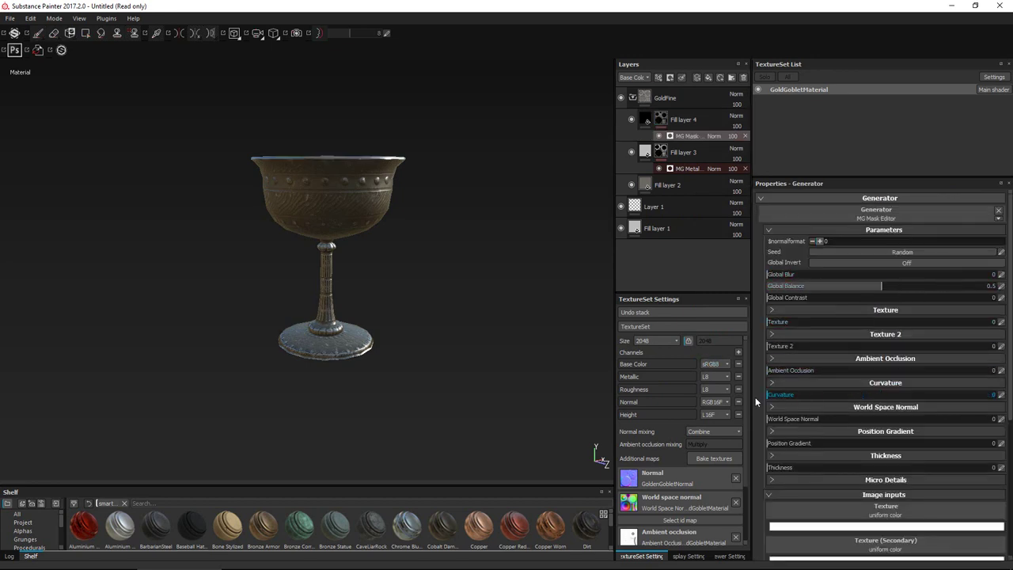
double_click(780, 369)
click(869, 360)
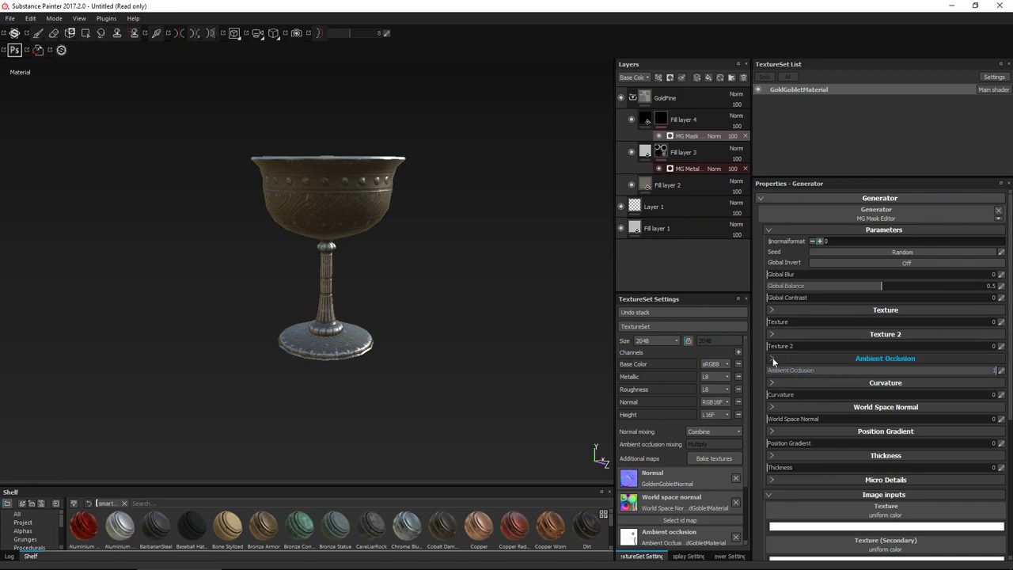
click(870, 382)
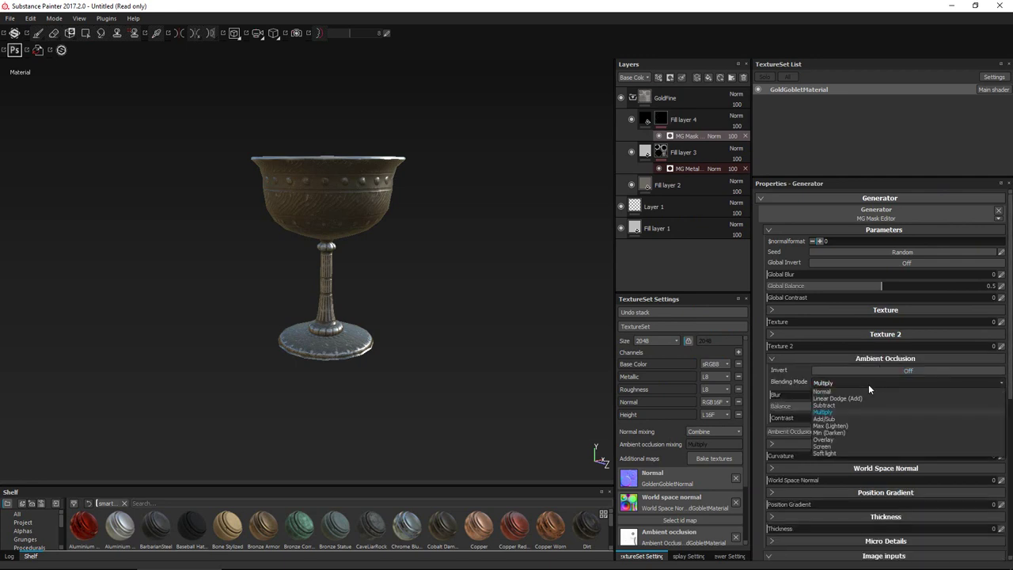
click(861, 389)
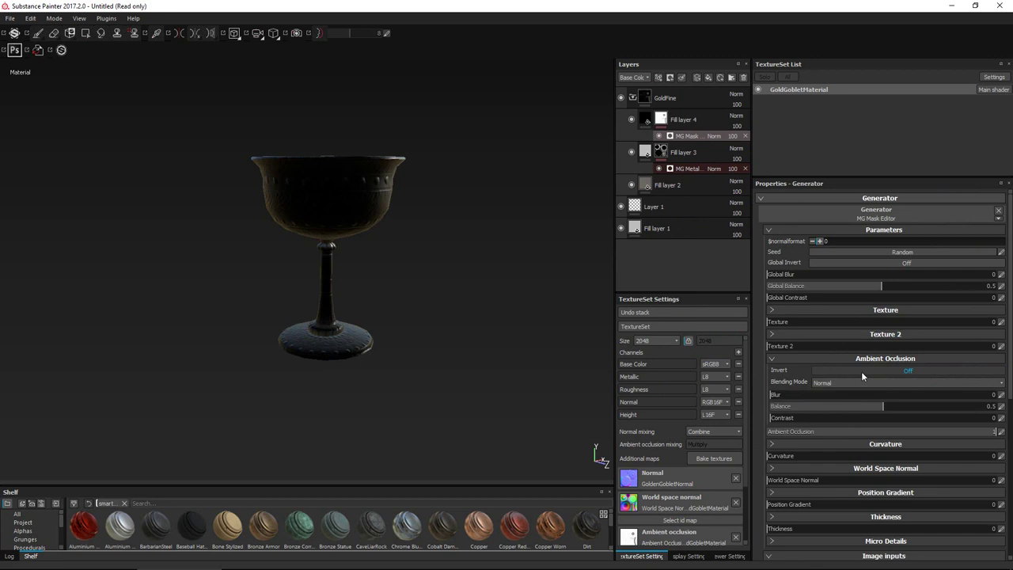
click(862, 370)
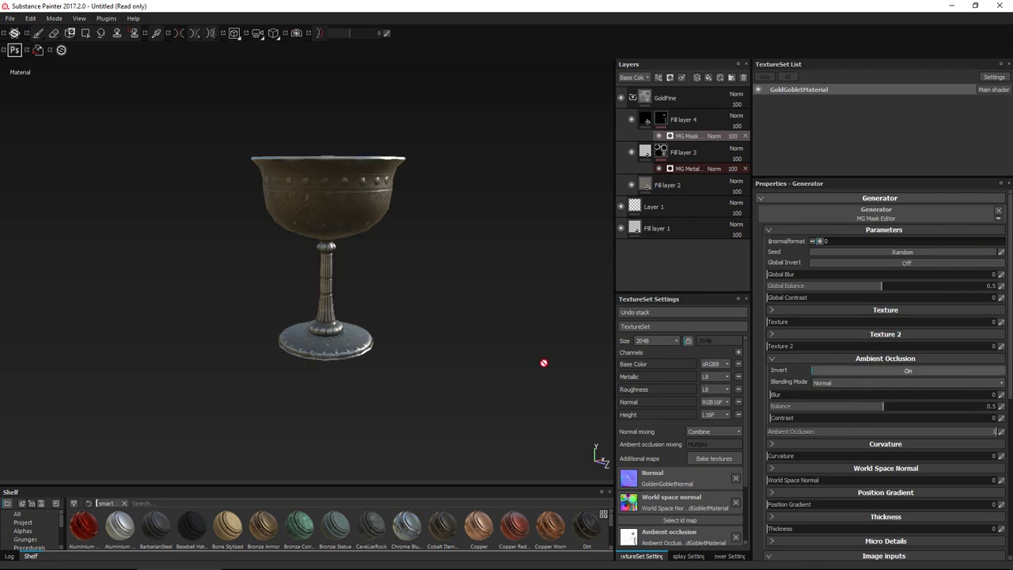
Set the generator's ambient occlusion Balance to 0.26, Blur to 9.23 and blending mode to Multiply
scroll(449, 336, up, 5)
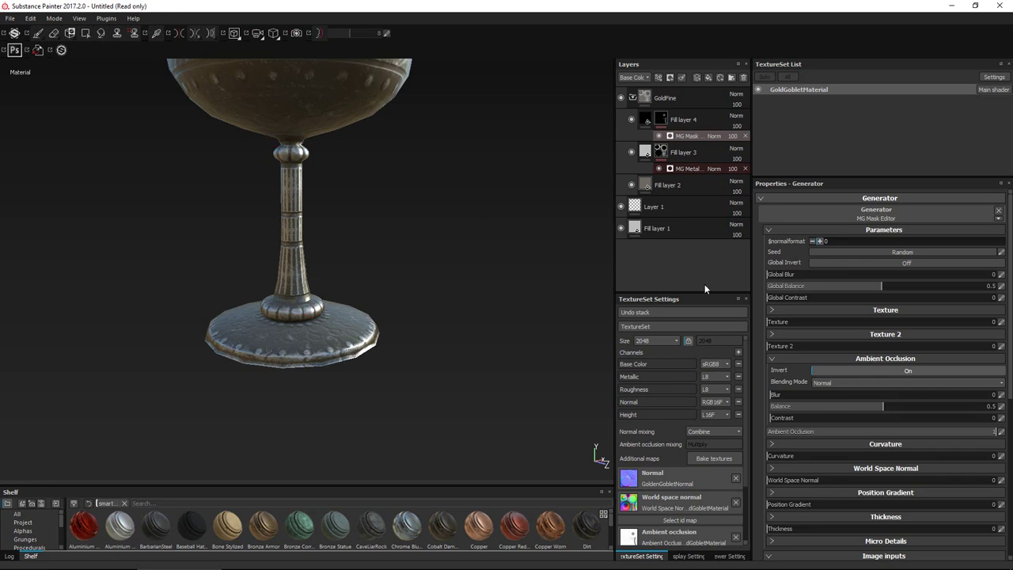
drag(888, 408, 948, 412)
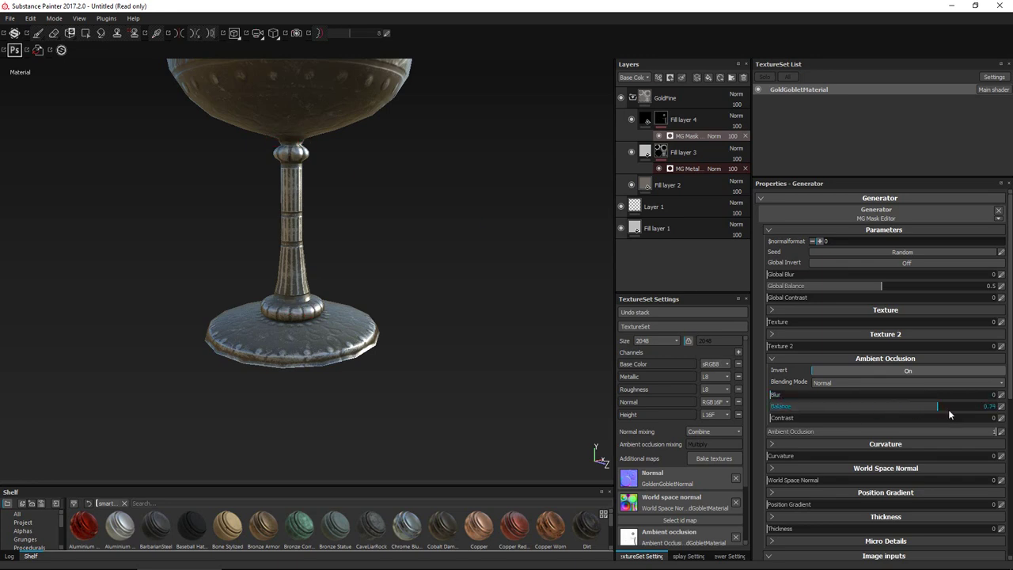
mouse_move(885, 415)
mouse_down()
mouse_move(785, 412)
mouse_move(828, 411)
mouse_move(817, 397)
mouse_move(901, 405)
mouse_up()
scroll(772, 411, down, 1)
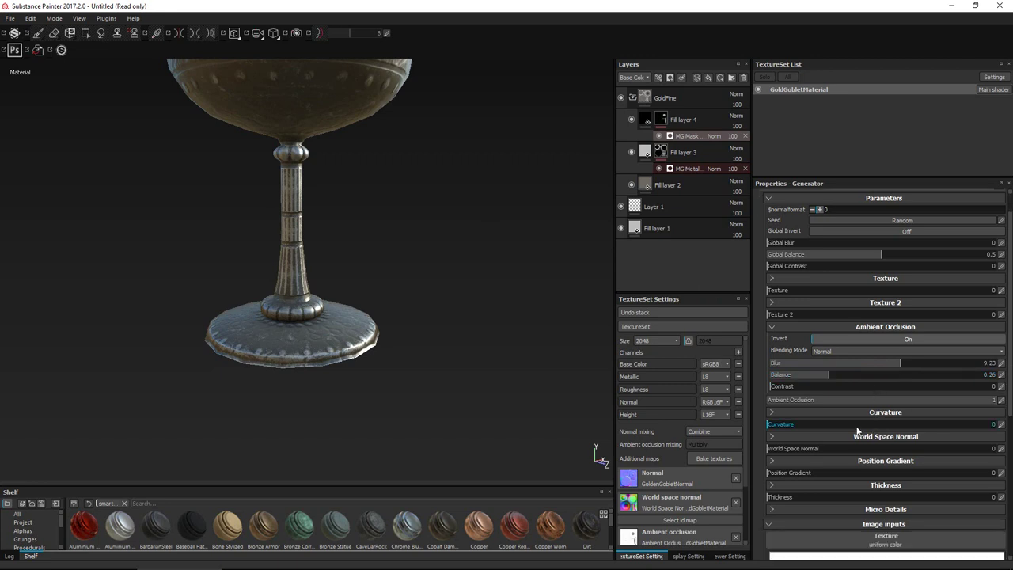
click(773, 413)
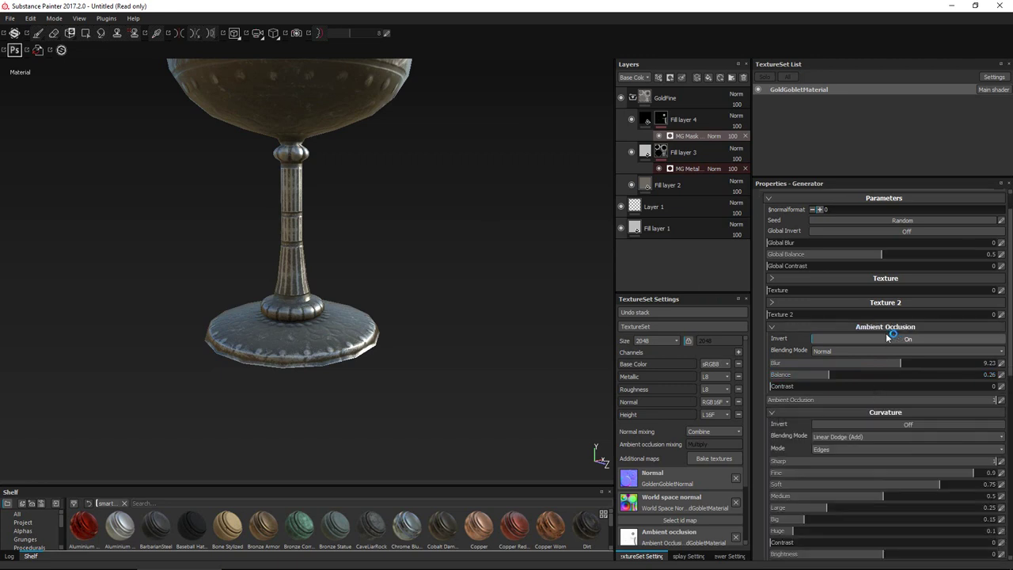
click(849, 353)
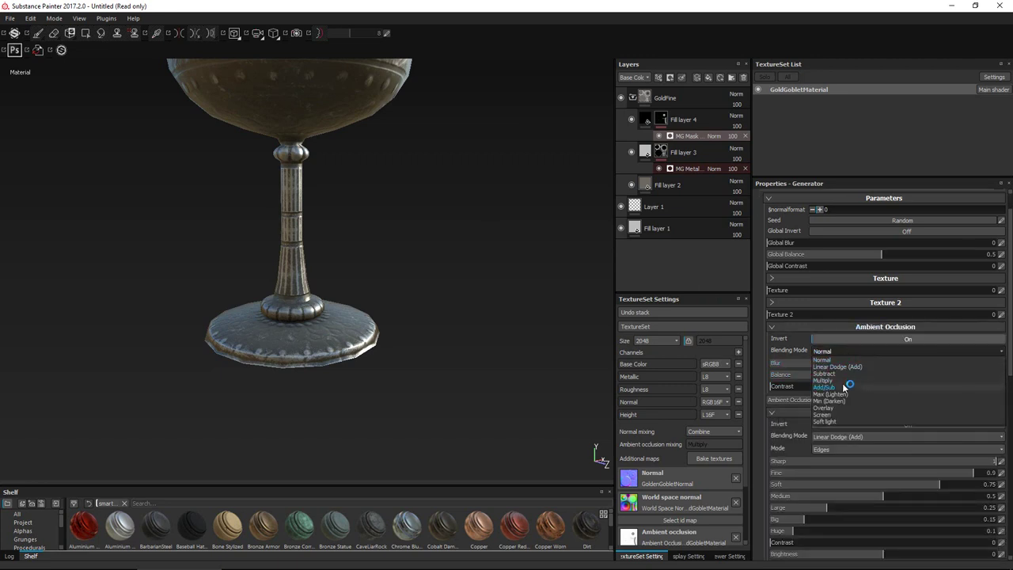
click(847, 385)
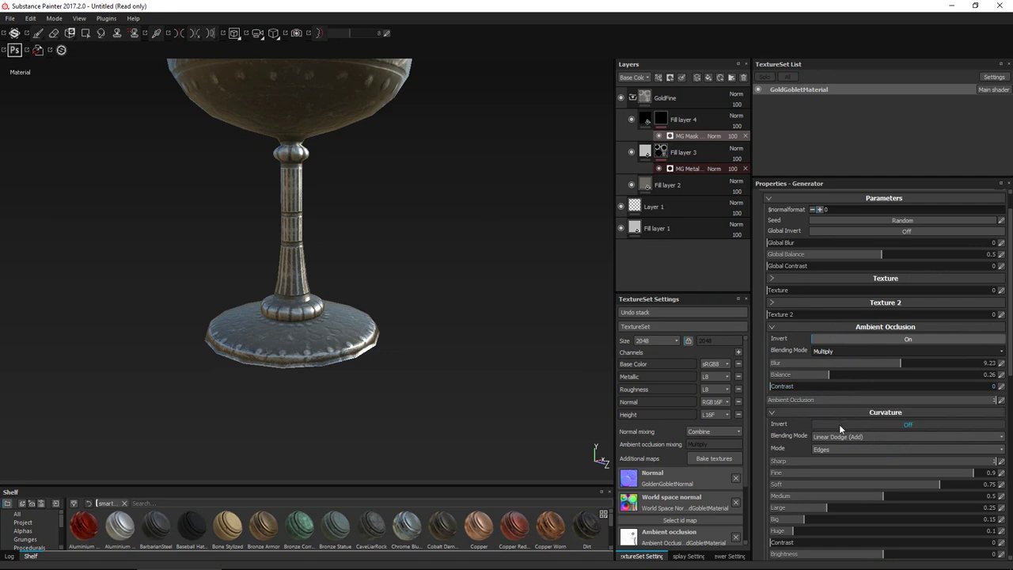
Raise the mask generator's Curvature amount to 1 and set the curvature blending mode to Multiply
scroll(839, 423, down, 2)
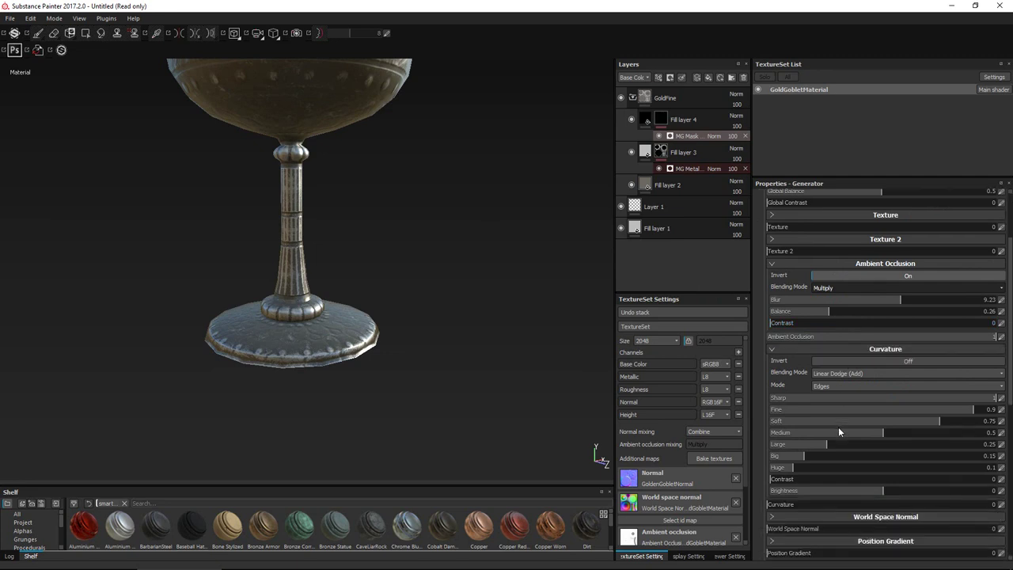
drag(794, 509, 996, 513)
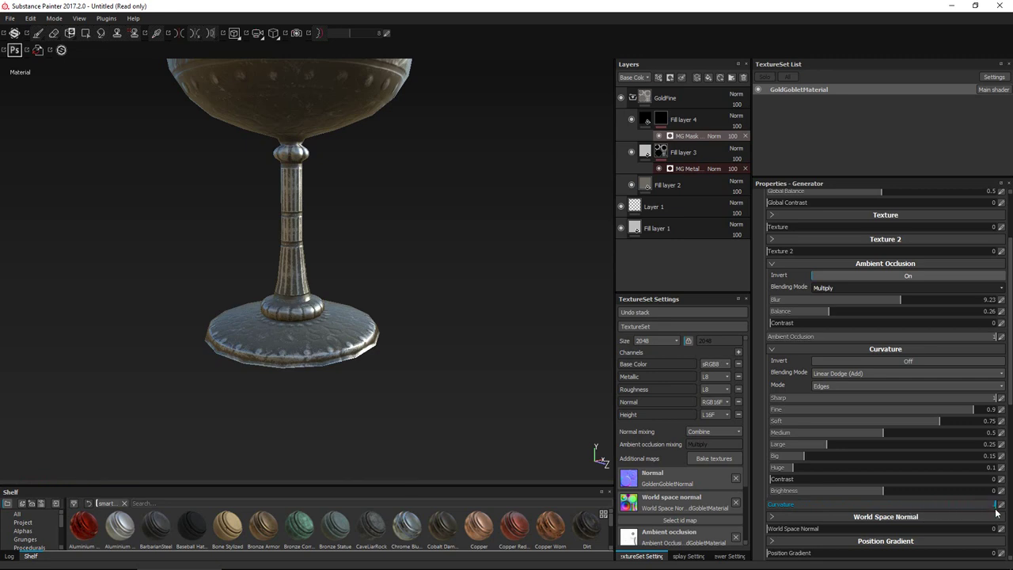
click(868, 370)
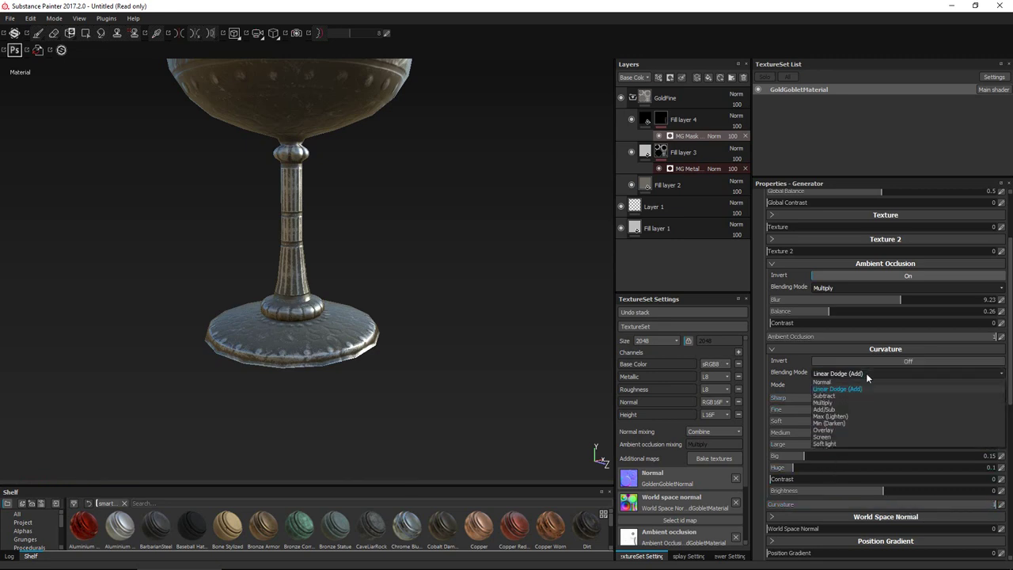
click(844, 401)
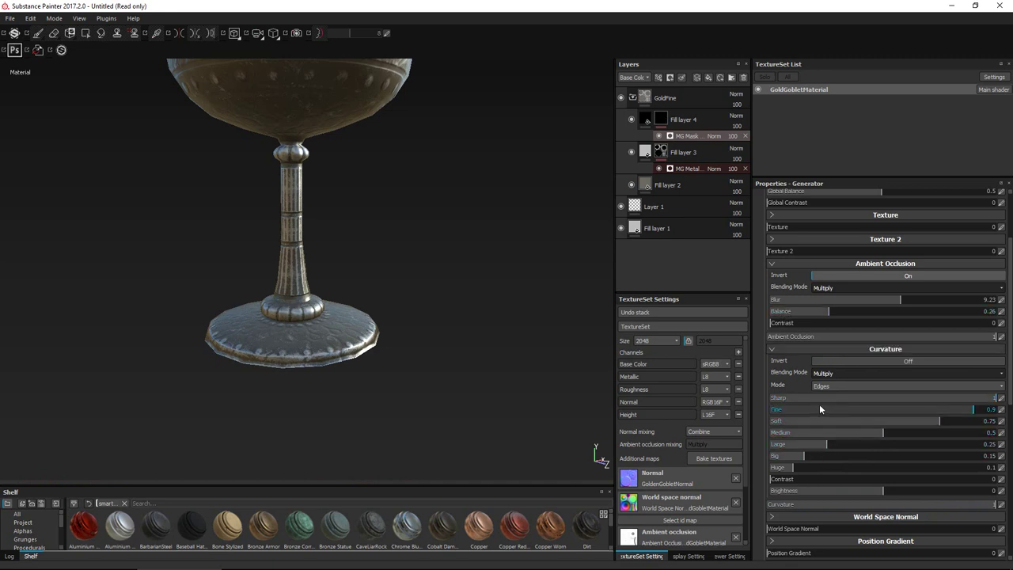
Change Fill layer 4's base color to pure red, R 1.000, G 0.000, B 0.000
scroll(807, 317, up, 3)
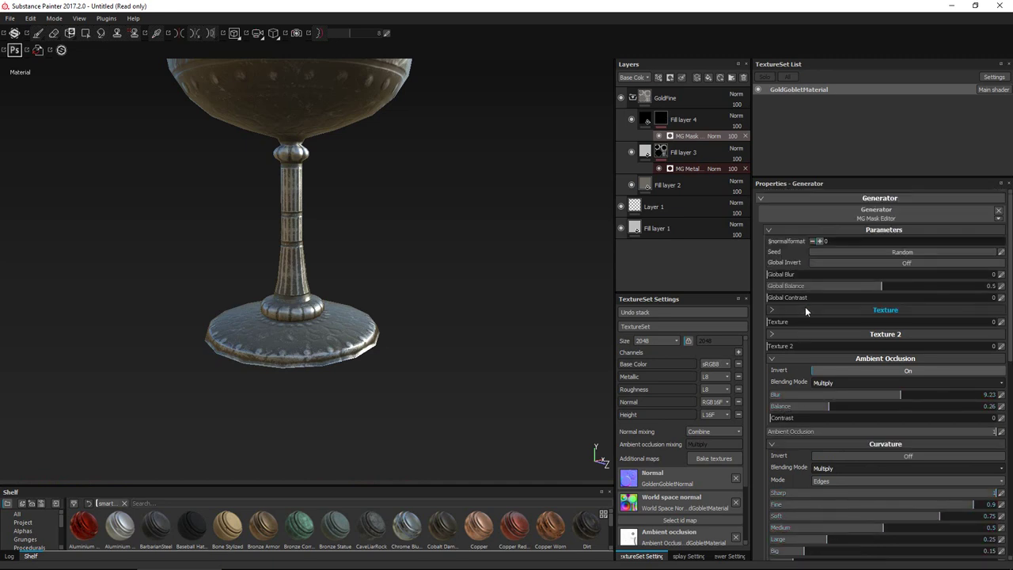
click(650, 127)
click(790, 363)
drag(789, 363, 808, 322)
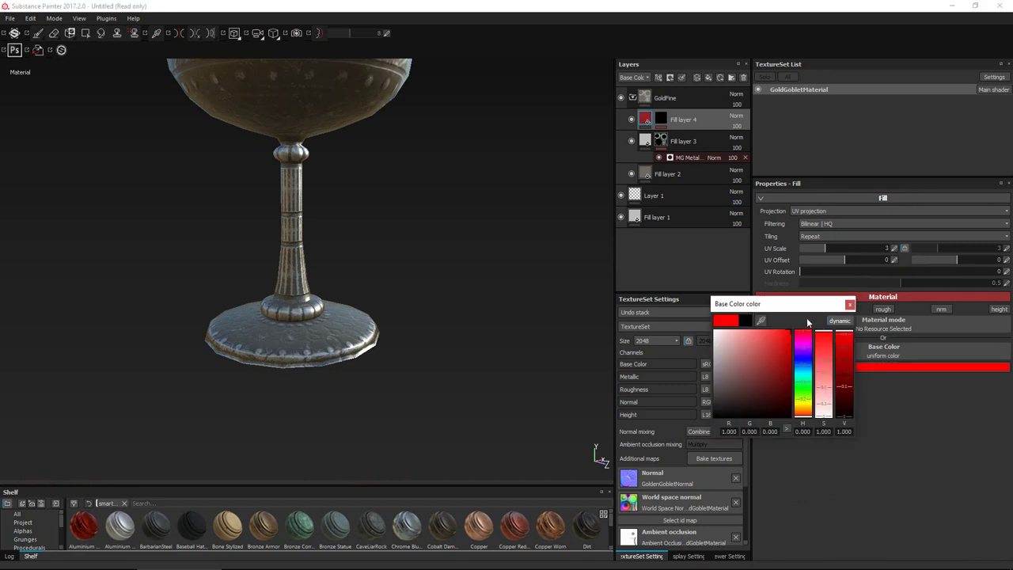
click(847, 307)
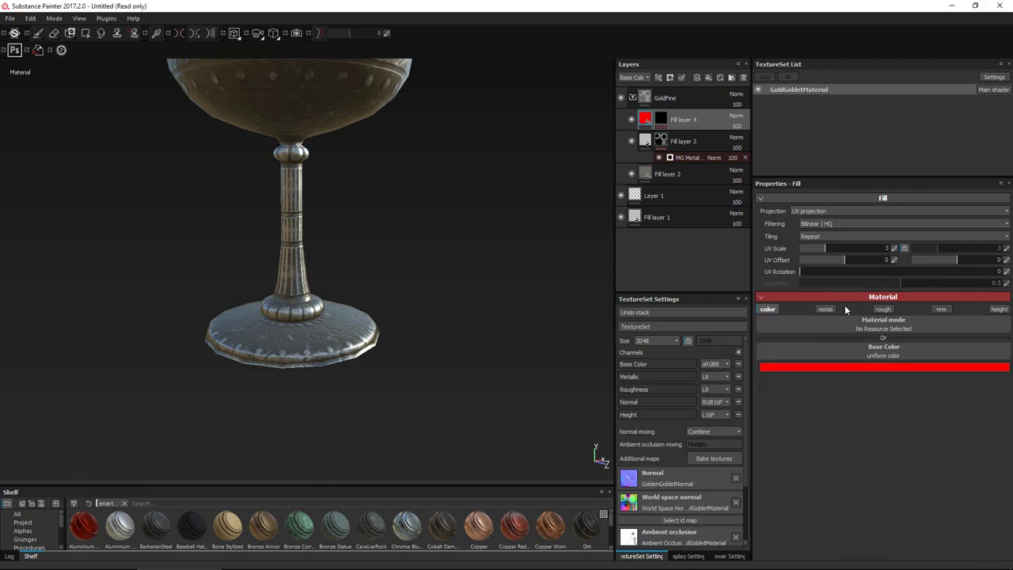
Set the curvature blending mode to Normal in Fill layer 4's MG Mask Editor generator, with curvature Invert off
click(661, 119)
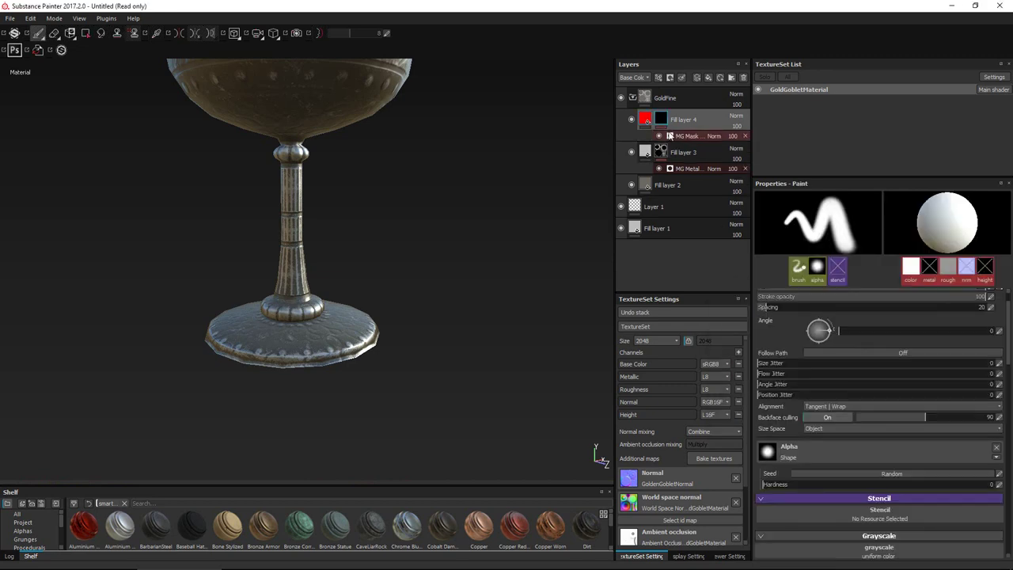
click(709, 166)
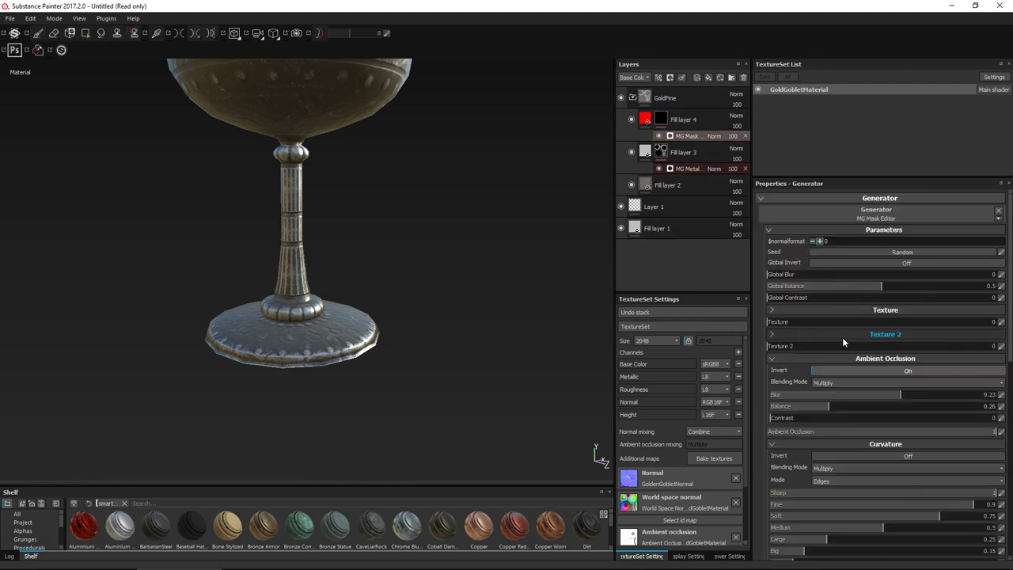
scroll(846, 342, down, 3)
click(859, 391)
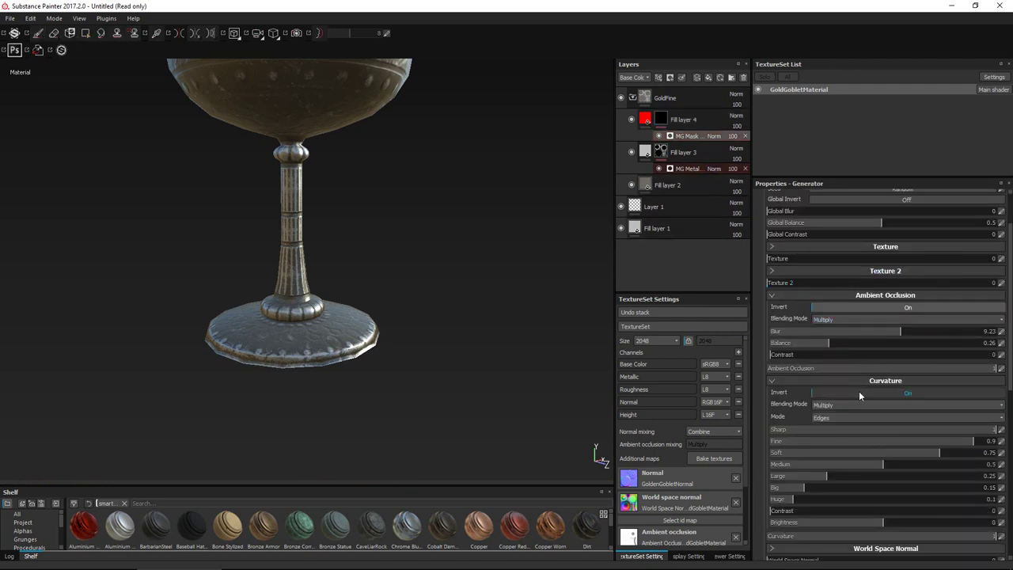
click(860, 406)
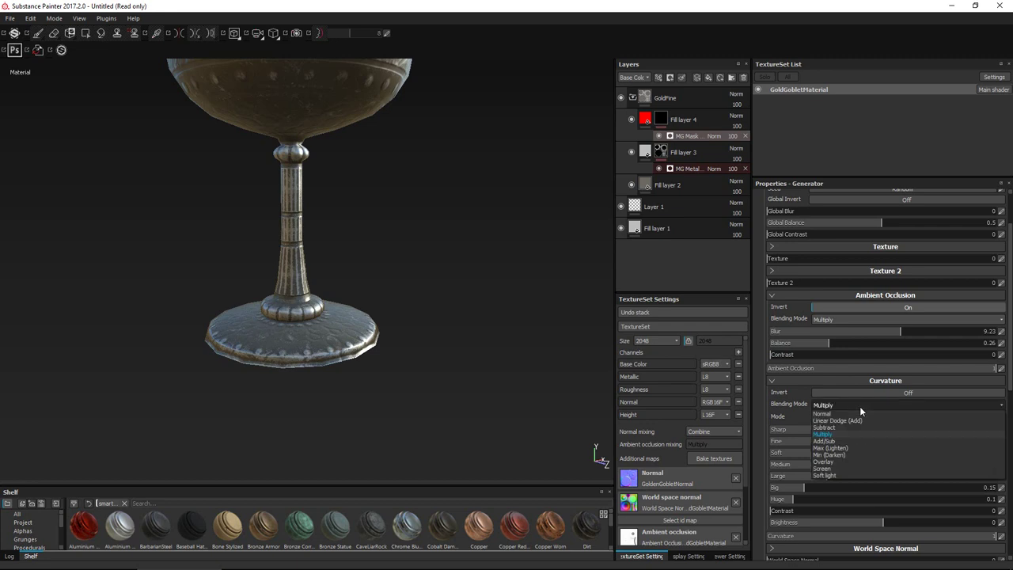
click(860, 406)
click(859, 406)
click(853, 413)
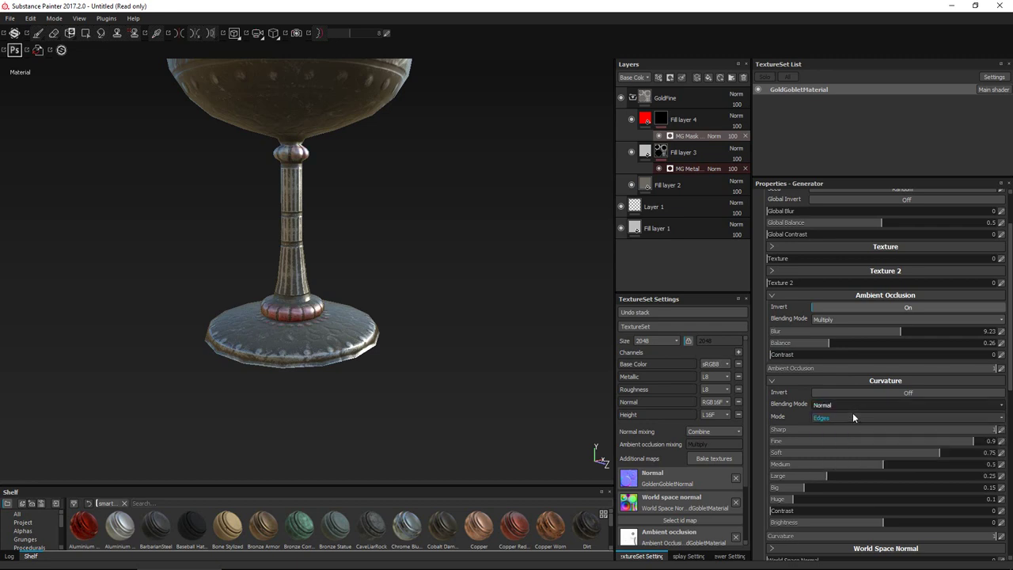
Switch the generator's curvature mode to Cavities with curvature Invert on
alt+drag(443, 261, 600, 452)
scroll(436, 266, down, 3)
scroll(436, 267, up, 3)
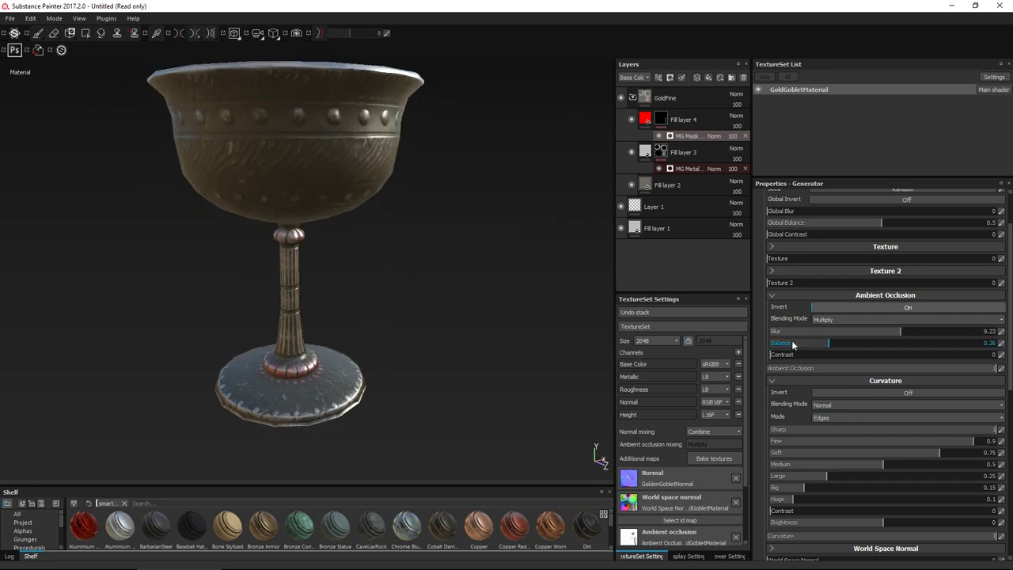
click(839, 416)
click(837, 430)
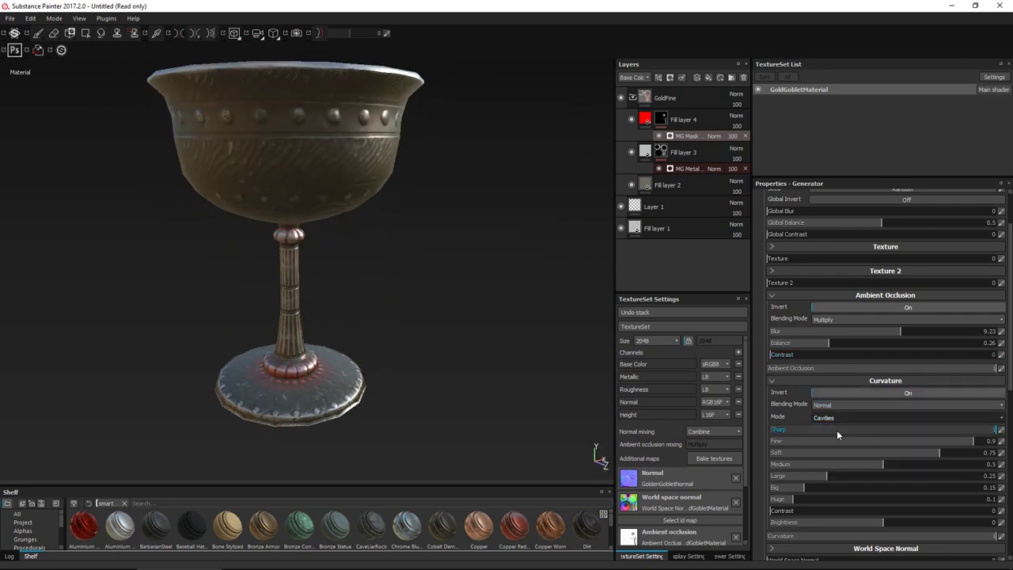
Set the ambient occlusion blending mode to Linear Dodge (Add) with Invert off, and reduce the Ambient Occlusion amount to 0
click(861, 319)
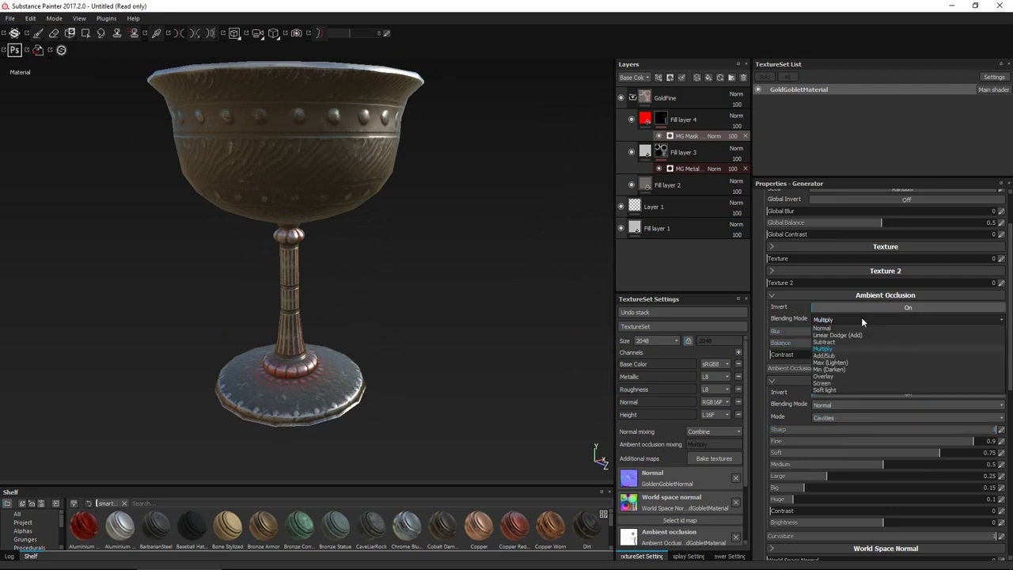
click(862, 335)
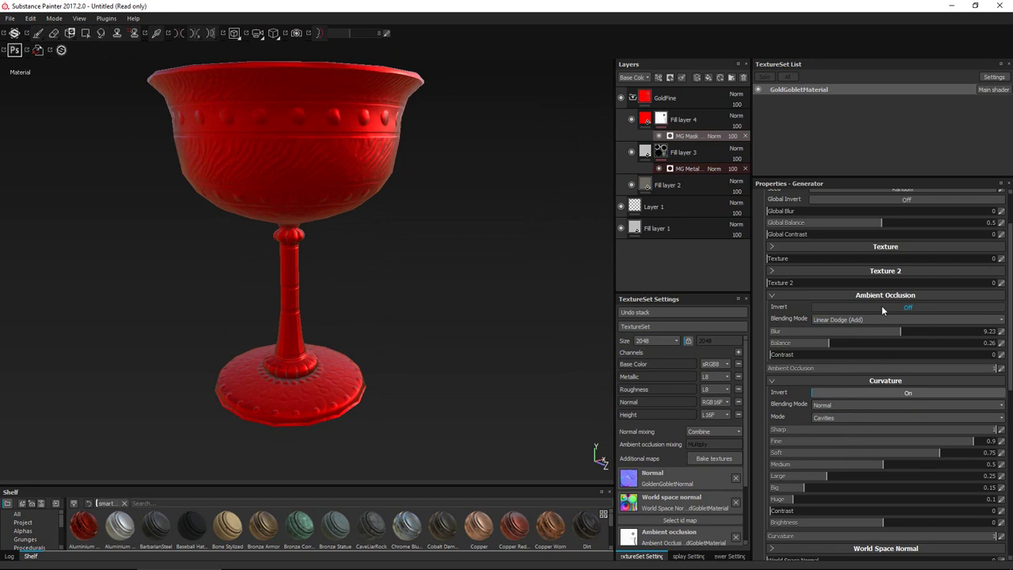
click(880, 306)
click(771, 294)
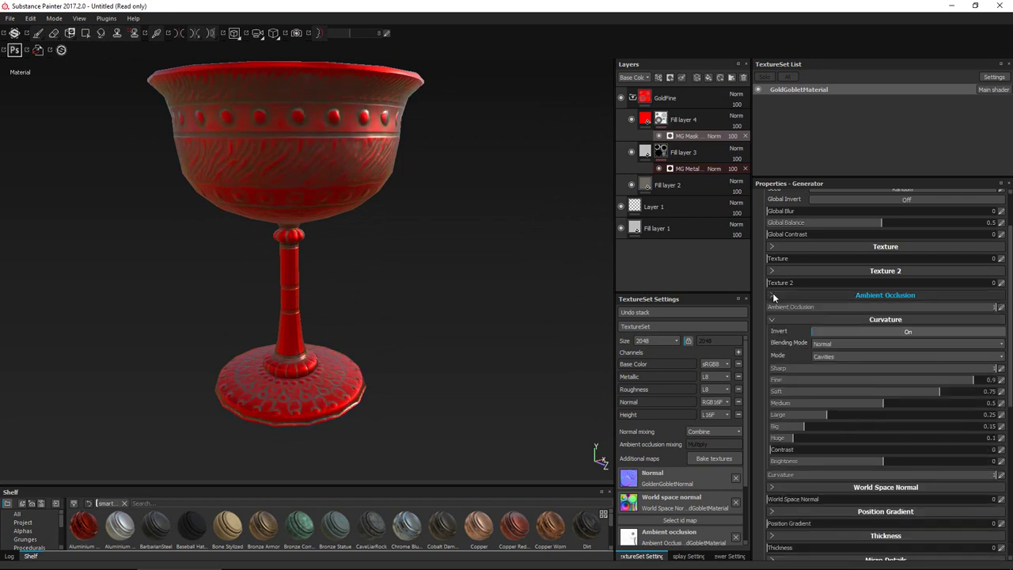
drag(871, 307, 741, 310)
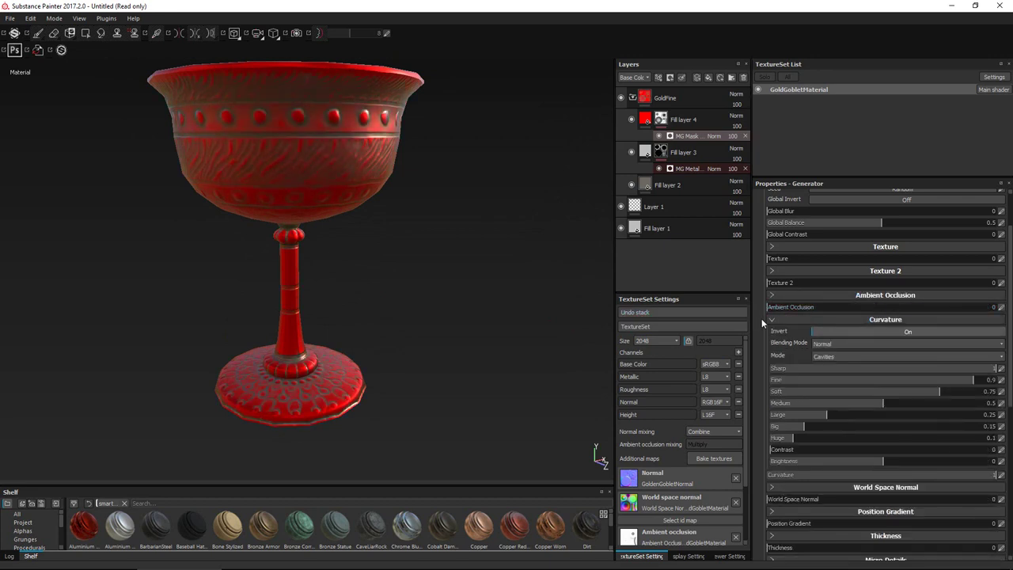
Set the generator's curvature to Invert off, Contrast about 0.98, Huge 0, Big 0, Large 0.01 and Medium 0.22
click(881, 331)
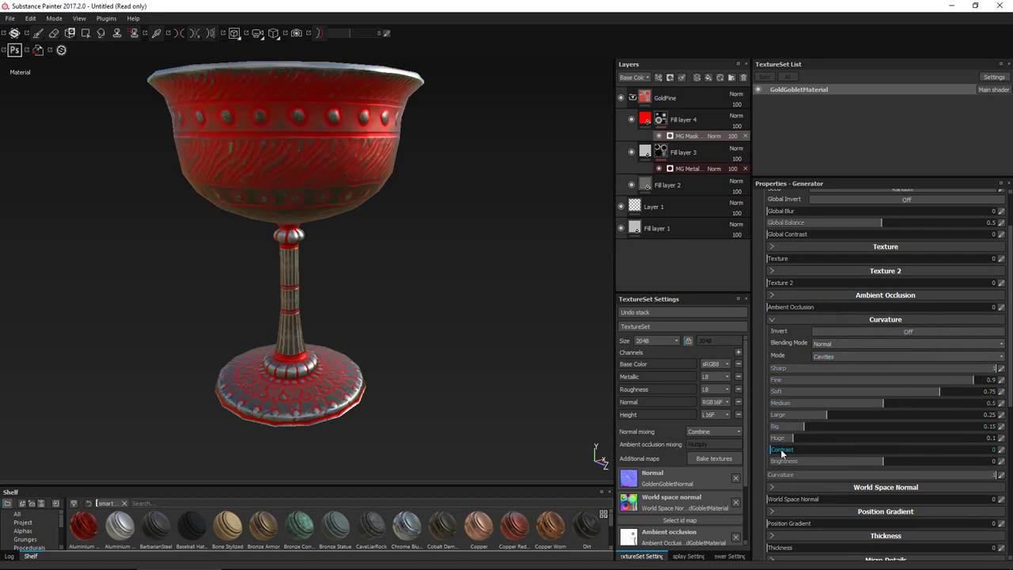
drag(798, 449, 910, 451)
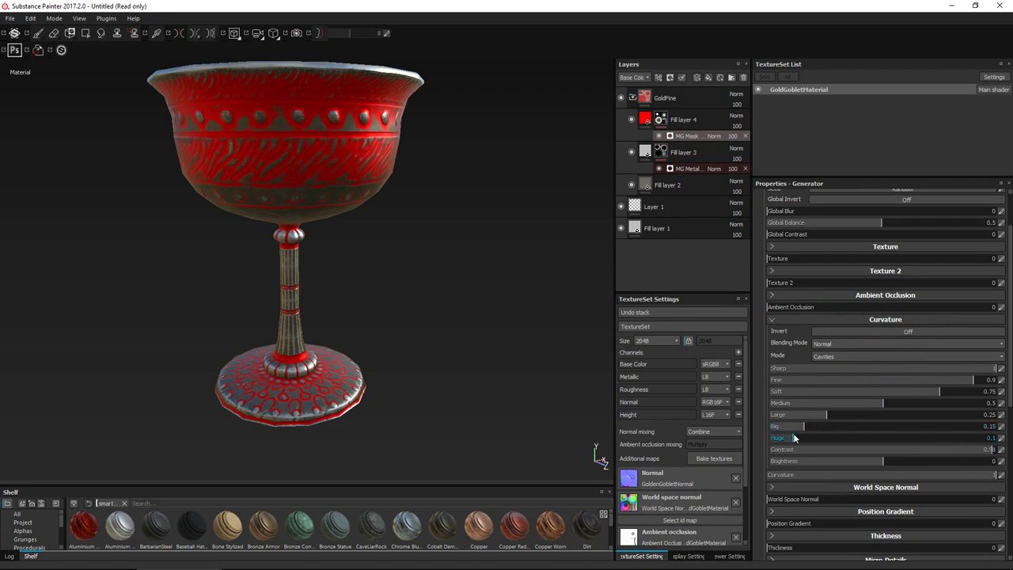
drag(749, 436, 774, 418)
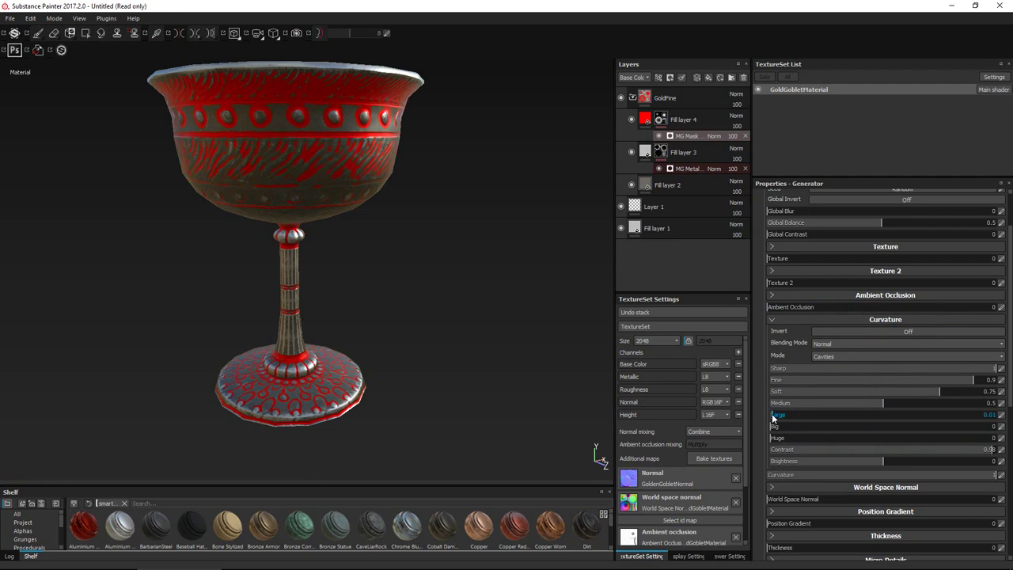
drag(854, 403, 833, 405)
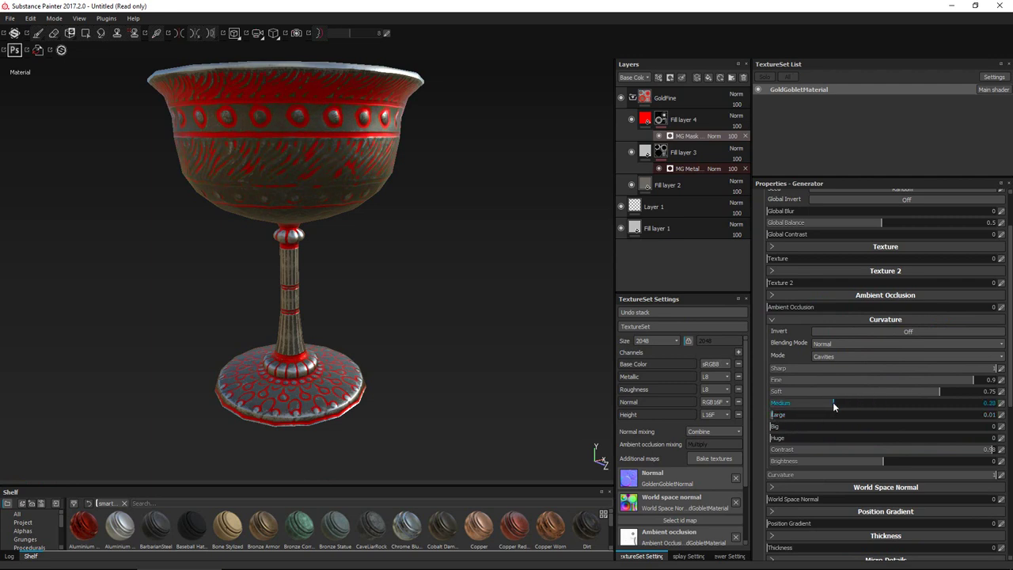
scroll(446, 350, down, 3)
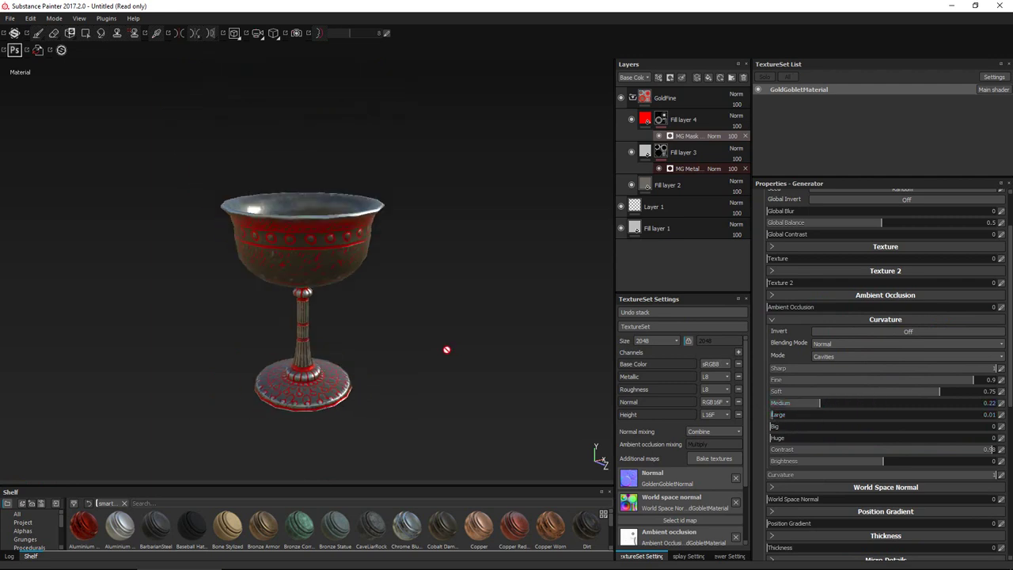
alt+drag(427, 355, 596, 303)
scroll(829, 253, up, 2)
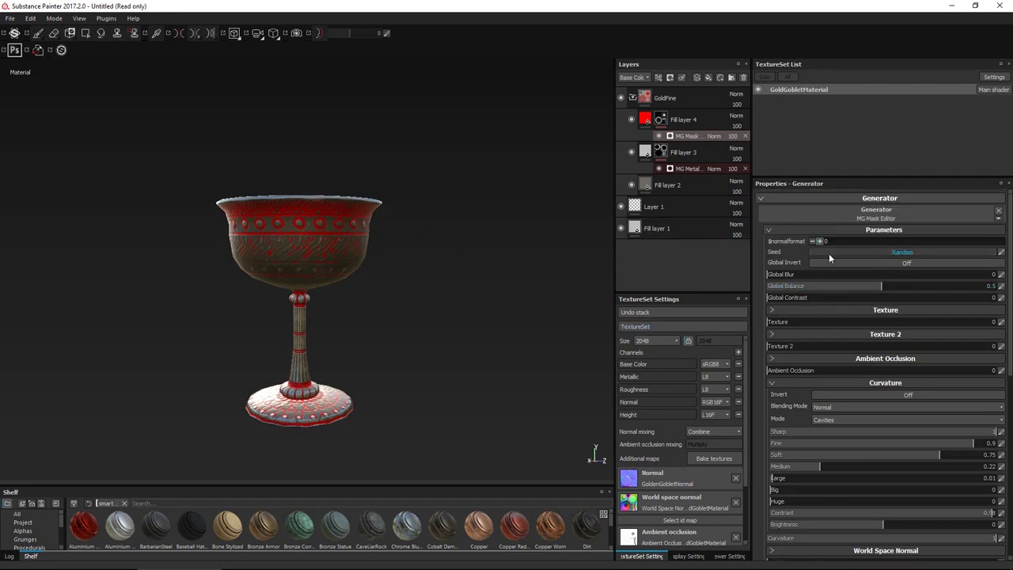
Raise the generator's Ambient Occlusion amount to 1 and change Fill layer 4's base color to black
scroll(828, 255, down, 1)
drag(815, 336, 1006, 339)
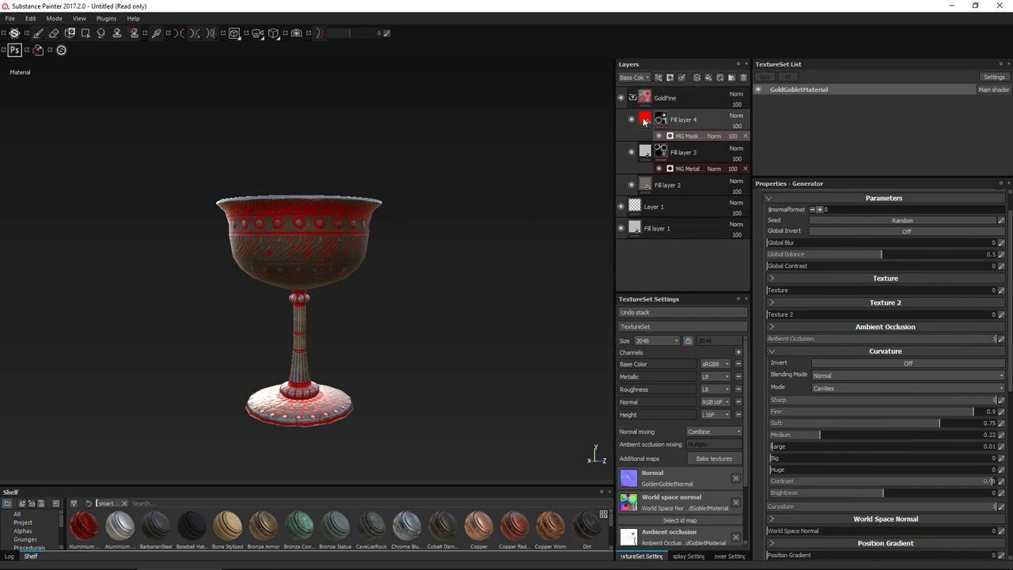
click(644, 121)
click(827, 364)
drag(819, 359, 732, 431)
click(886, 305)
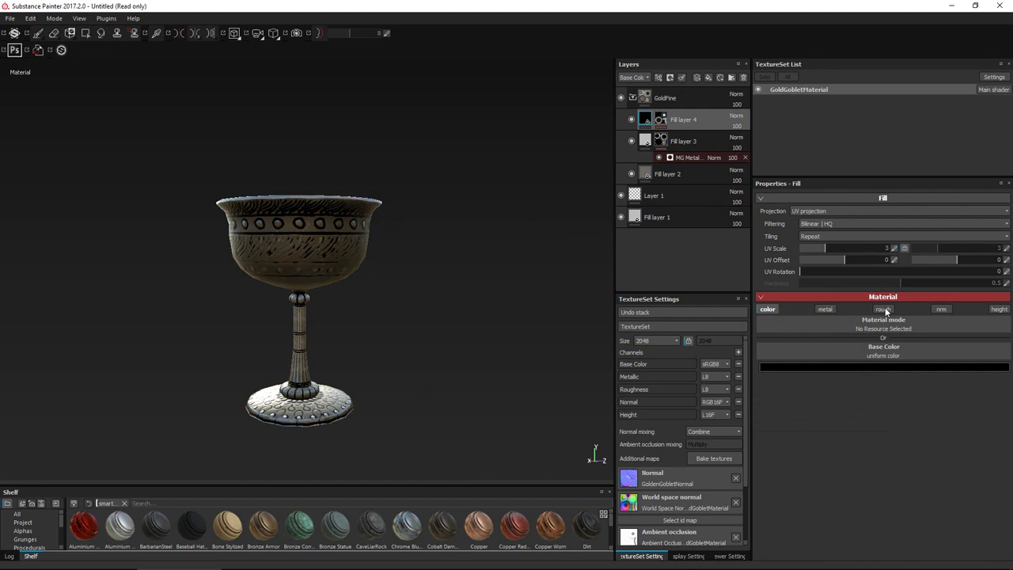
Set Global Blur to 1.36 in the MG Mask Editor generator on Fill layer 4's mask
click(661, 119)
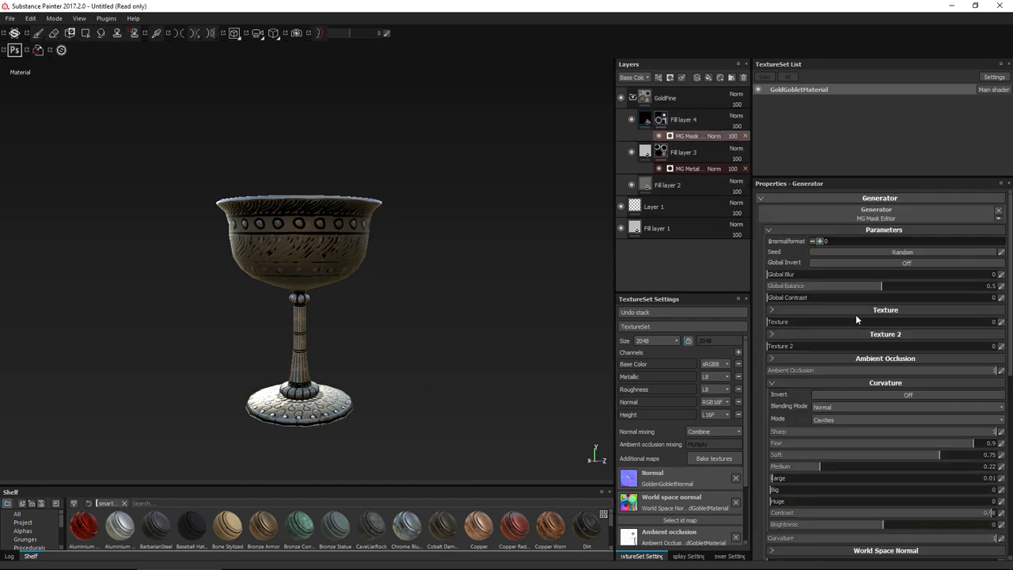
drag(784, 276, 800, 276)
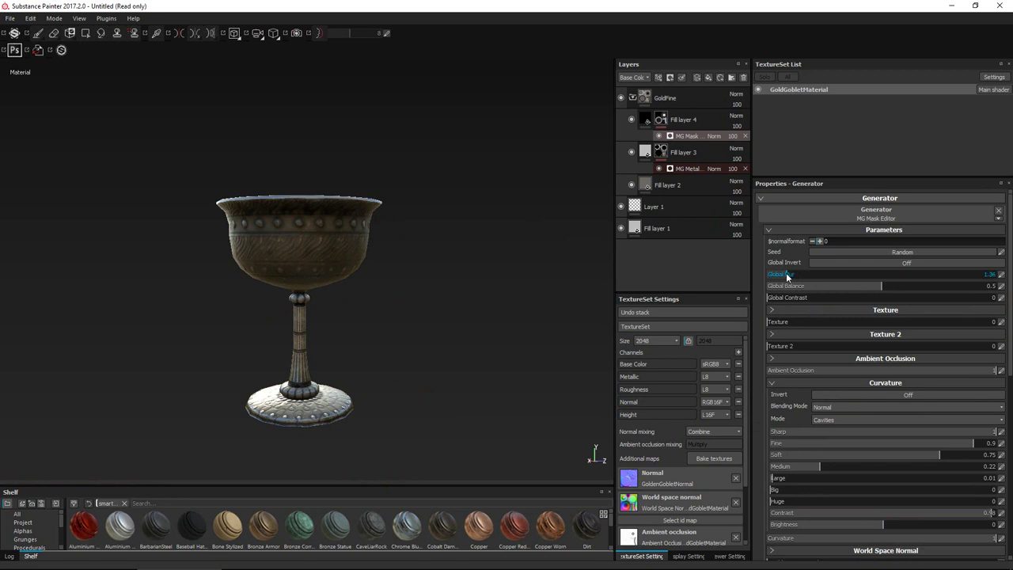
alt+drag(606, 298, 422, 290)
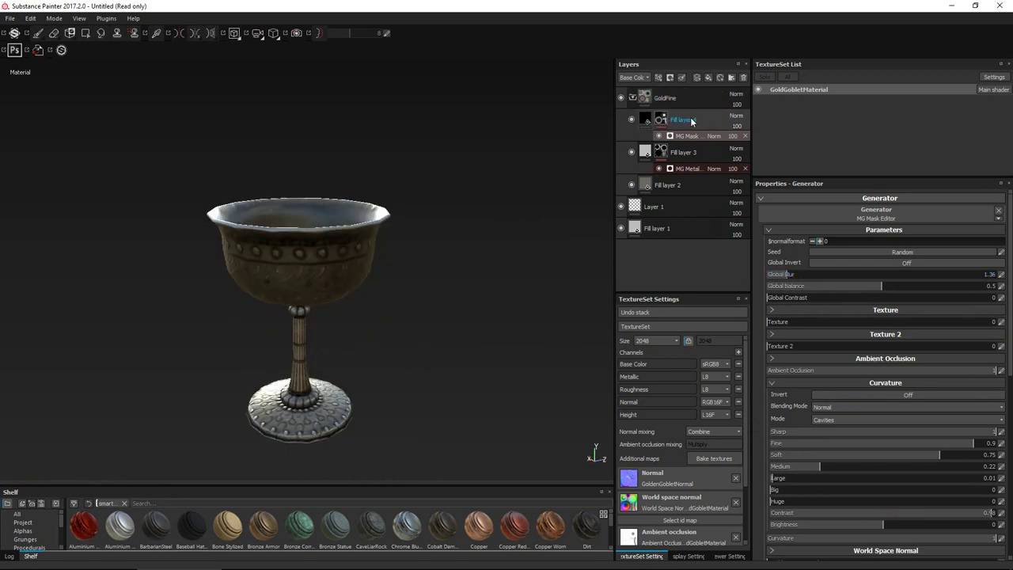
Set Fill layer 4's blending mode to Multiply and its opacity to 64
click(736, 119)
click(745, 165)
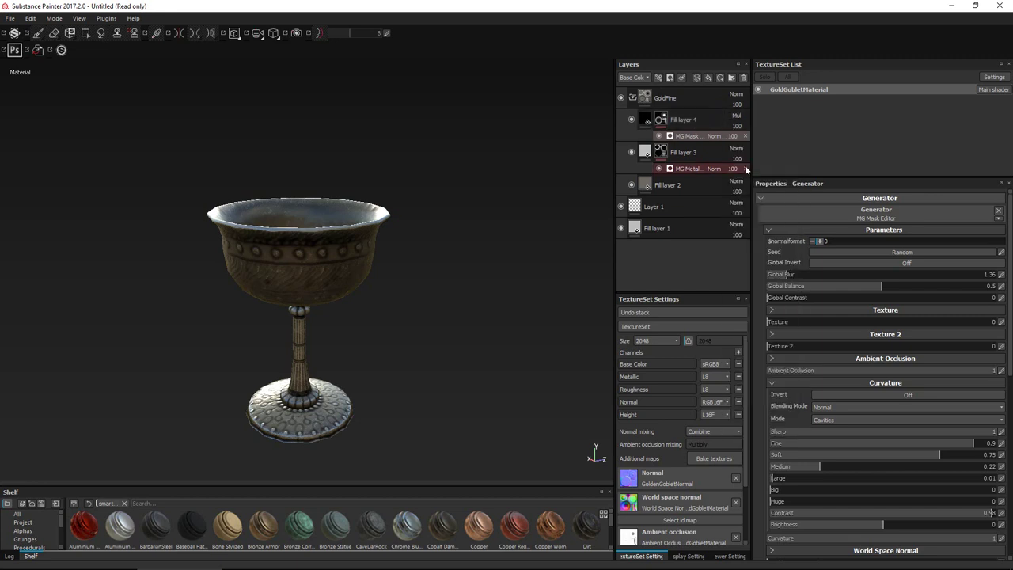
text(59)
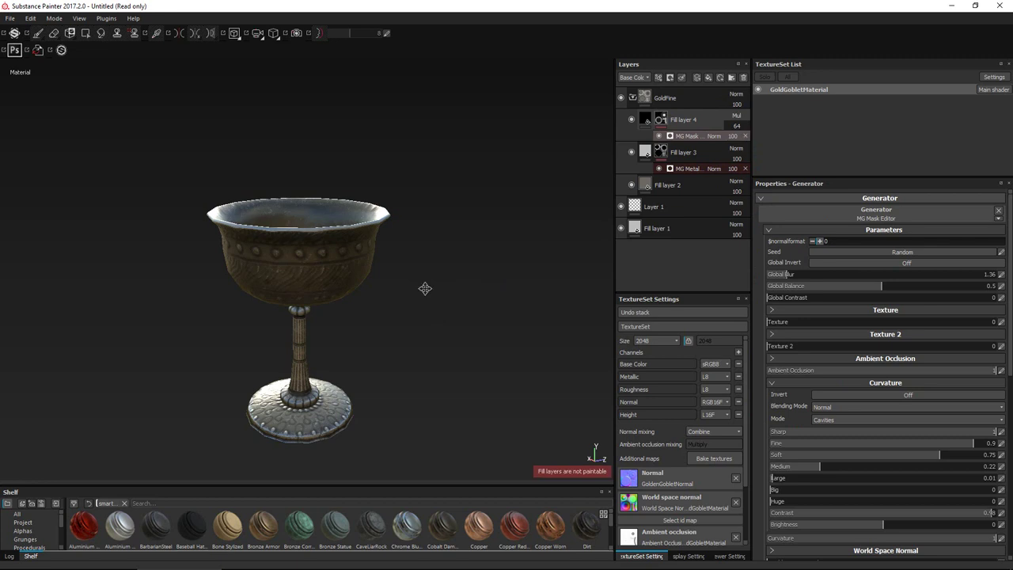
alt+drag(423, 287, 272, 390)
scroll(417, 273, up, 6)
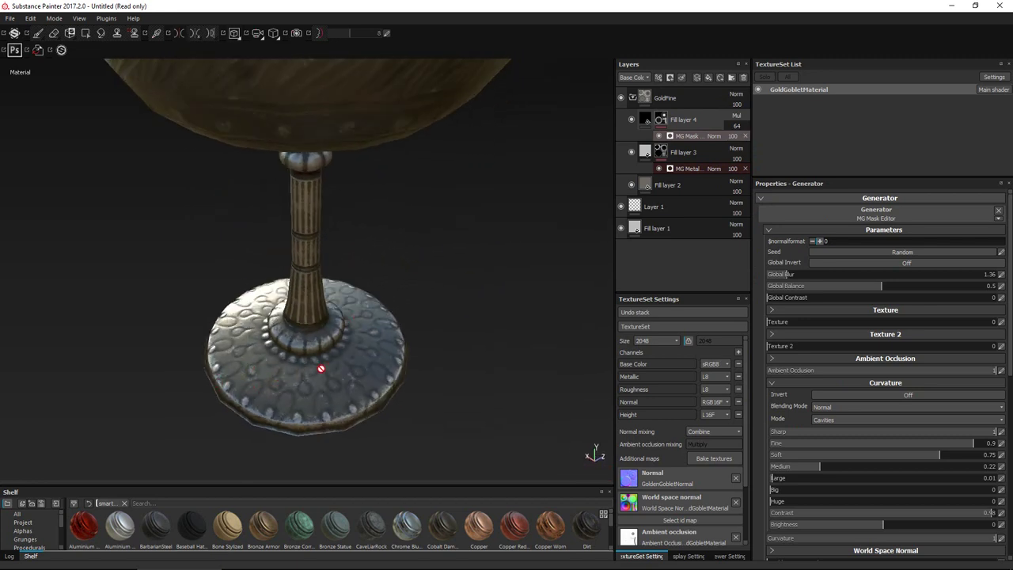
scroll(321, 368, down, 5)
alt+drag(335, 366, 404, 388)
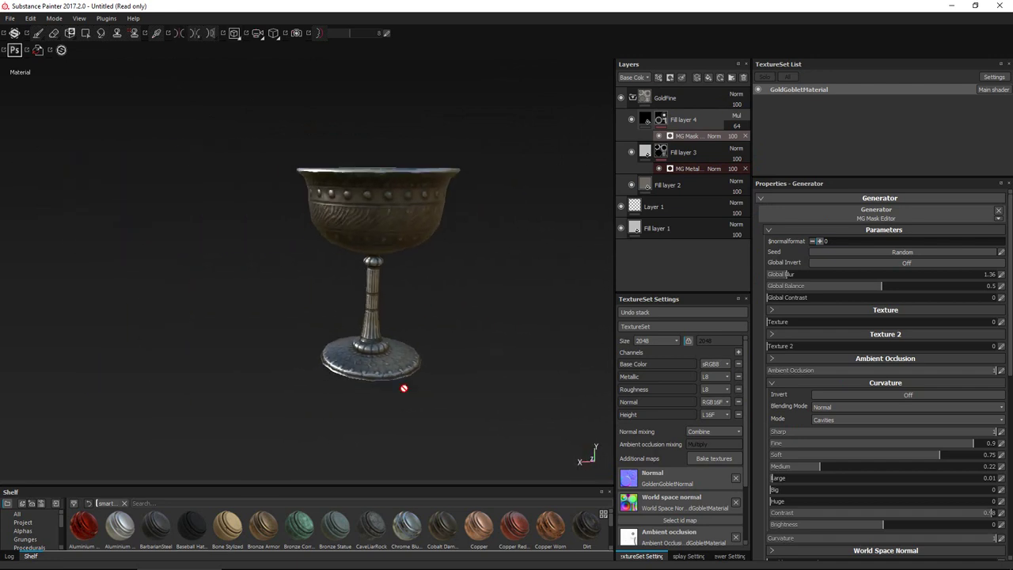
Rename the GoldFine folder as TarnishedMetal
click(666, 104)
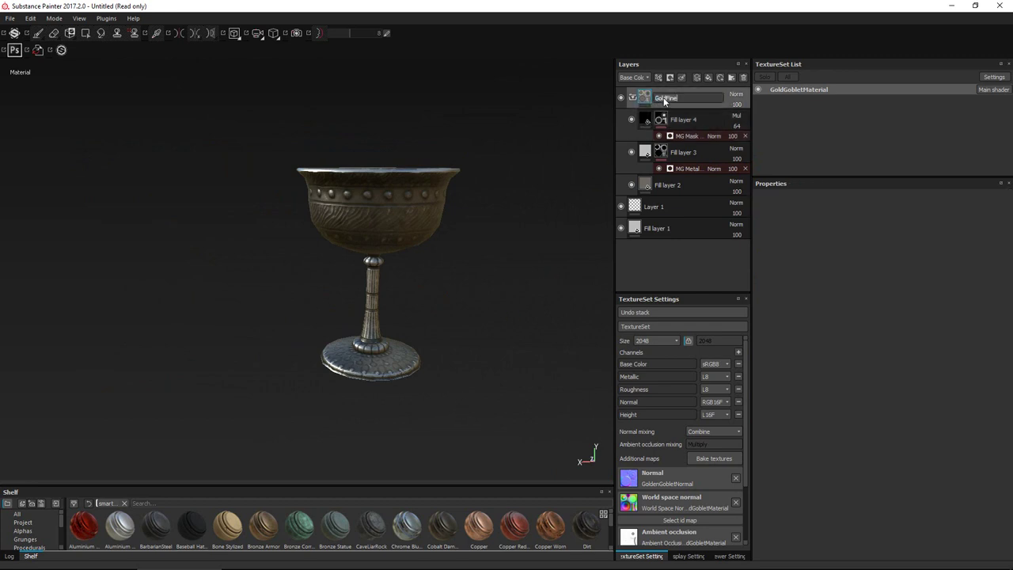
double_click(662, 97)
text(TarnishedMetal)
key(Return)
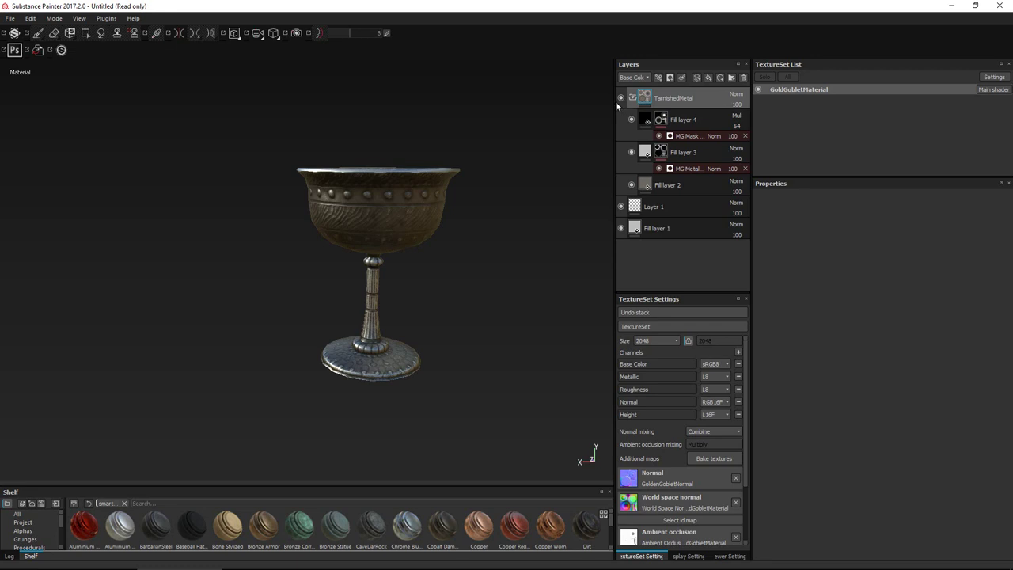
Create a smart material from the TarnishedMetal folder and delete the folder from the layer stack
right_click(680, 98)
click(727, 304)
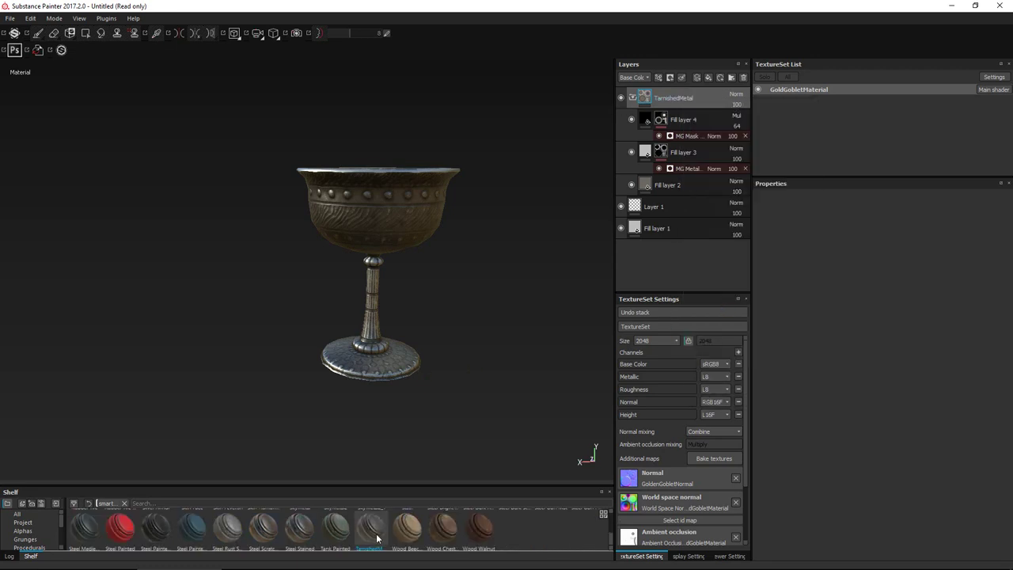
drag(379, 537, 492, 279)
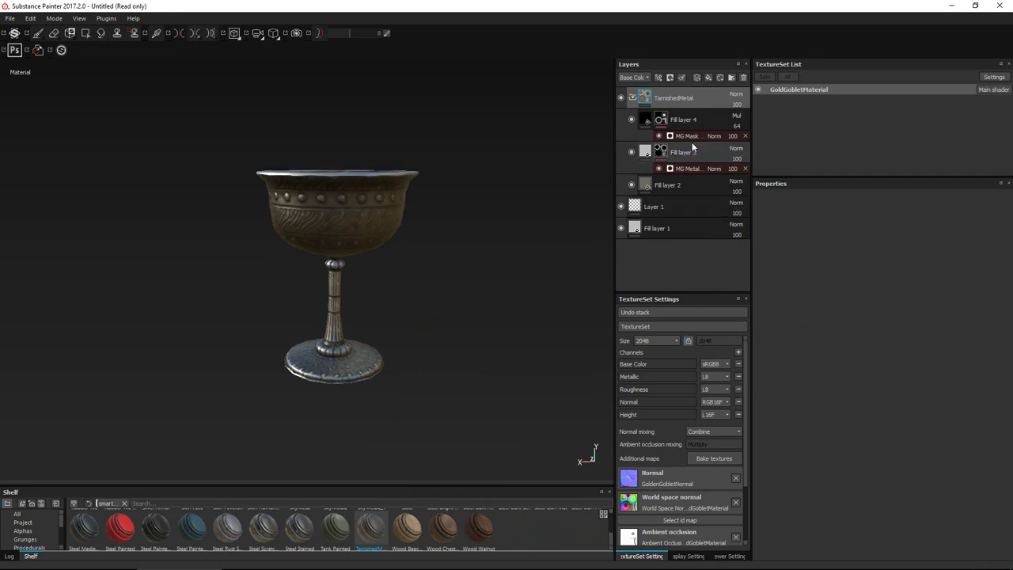
click(744, 78)
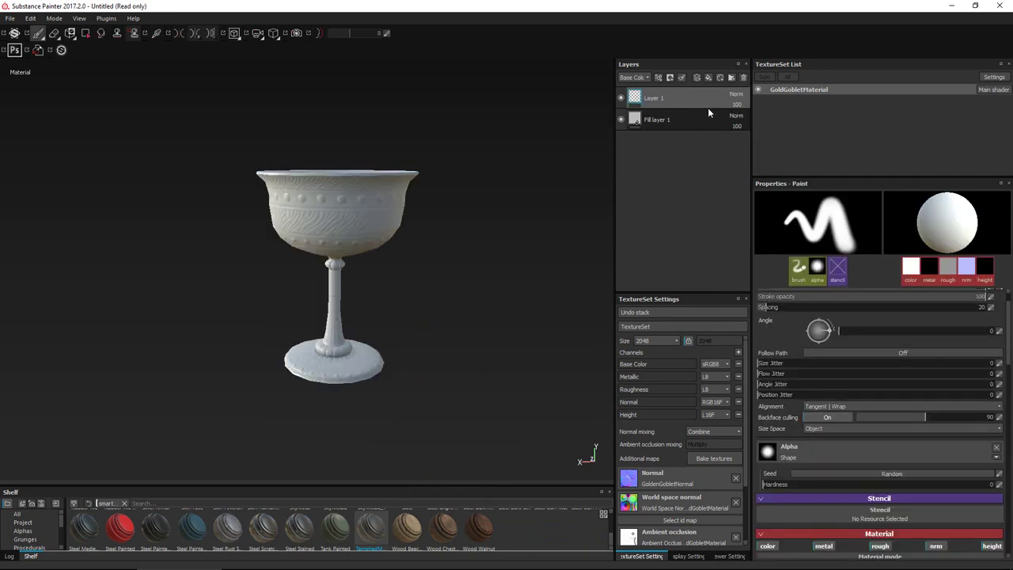
Create a folder named Wood/Gold above Layer 1 and add a new fill layer above it
click(732, 78)
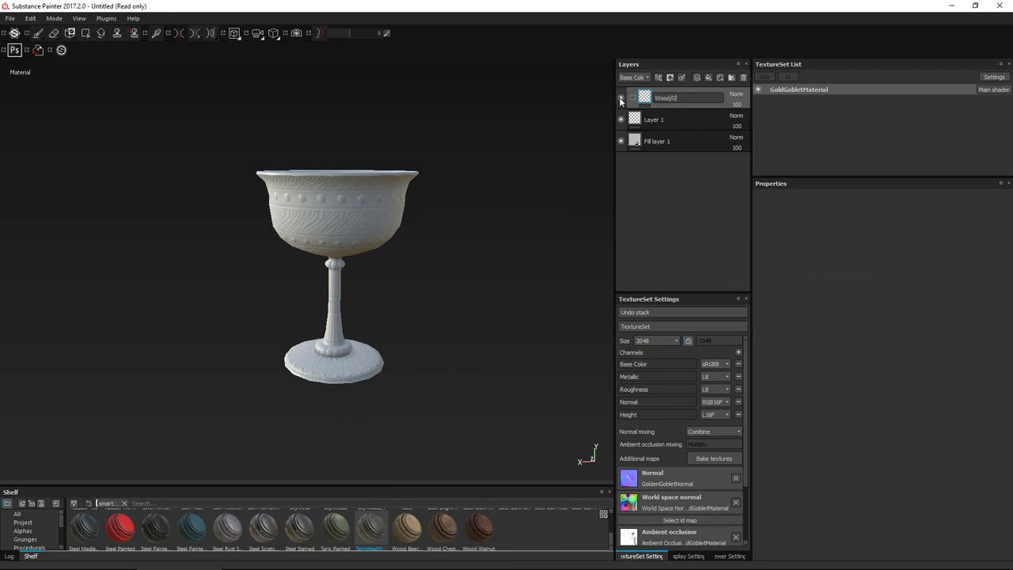
key(Return)
right_click(688, 100)
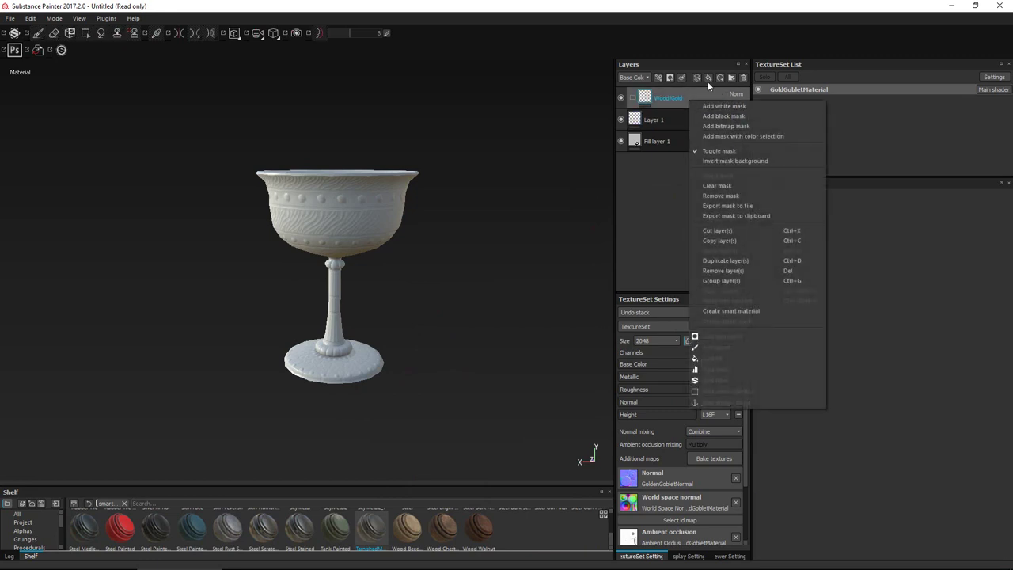
click(709, 79)
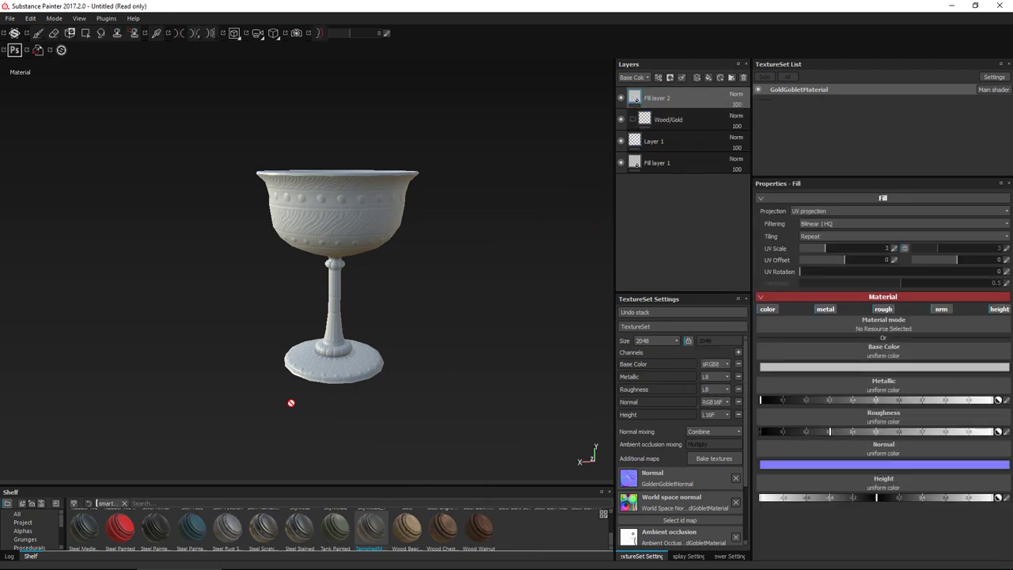
Enlarge the shelf, show its Materials category and add the Acajou Light material inside the Wood/Gold folder
drag(114, 486, 87, 362)
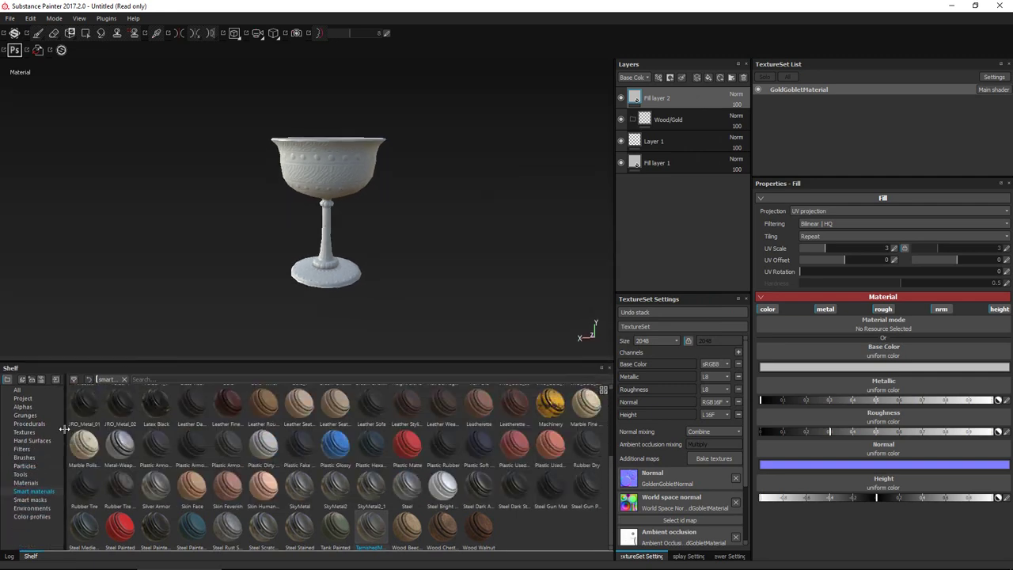
click(26, 482)
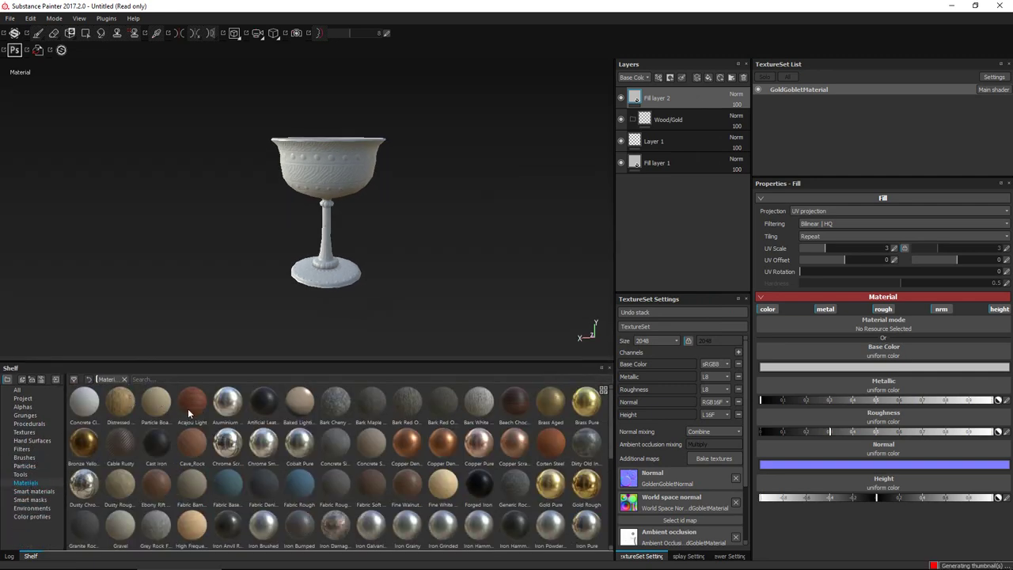
drag(191, 402, 684, 123)
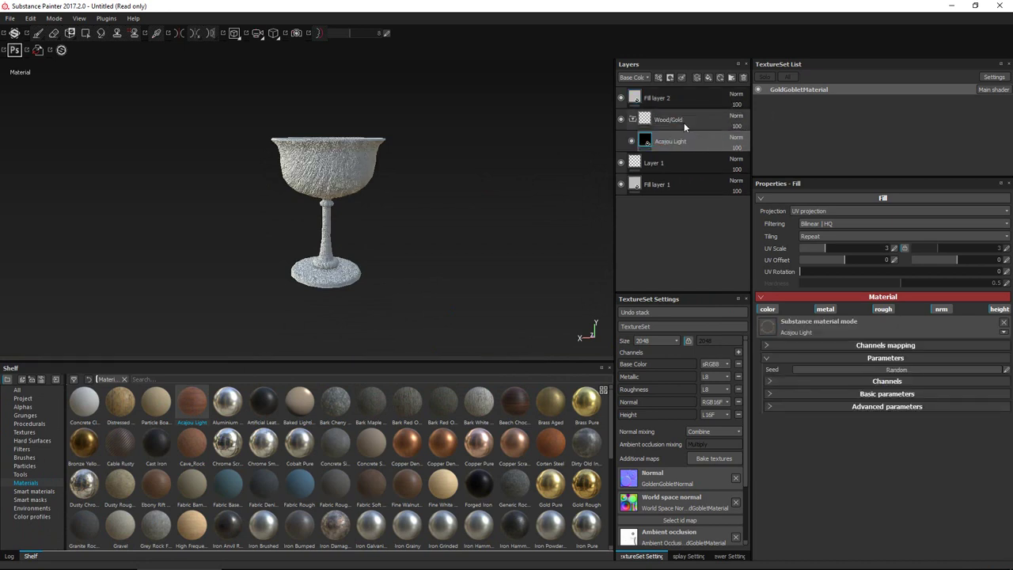
Move Fill layer 2 below Layer 1 in the layer stack
drag(670, 180, 670, 177)
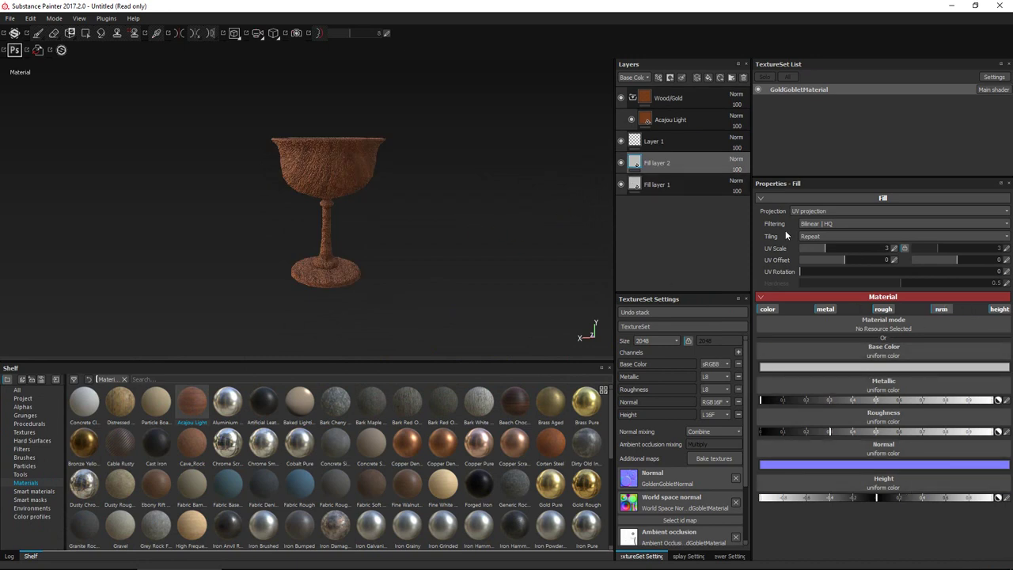
scroll(506, 194, down, 1)
scroll(494, 192, up, 5)
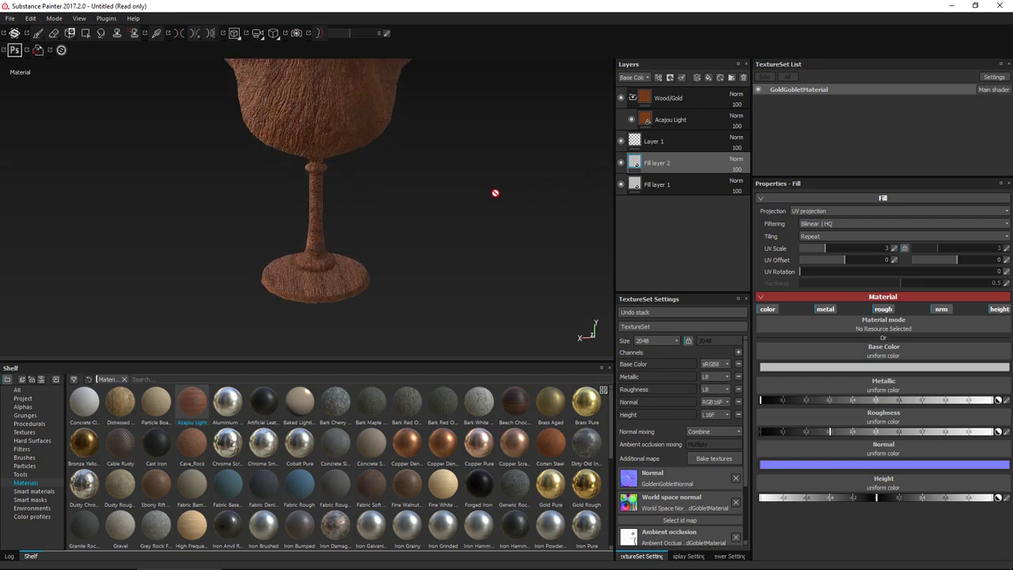
alt+drag(495, 193, 468, 204)
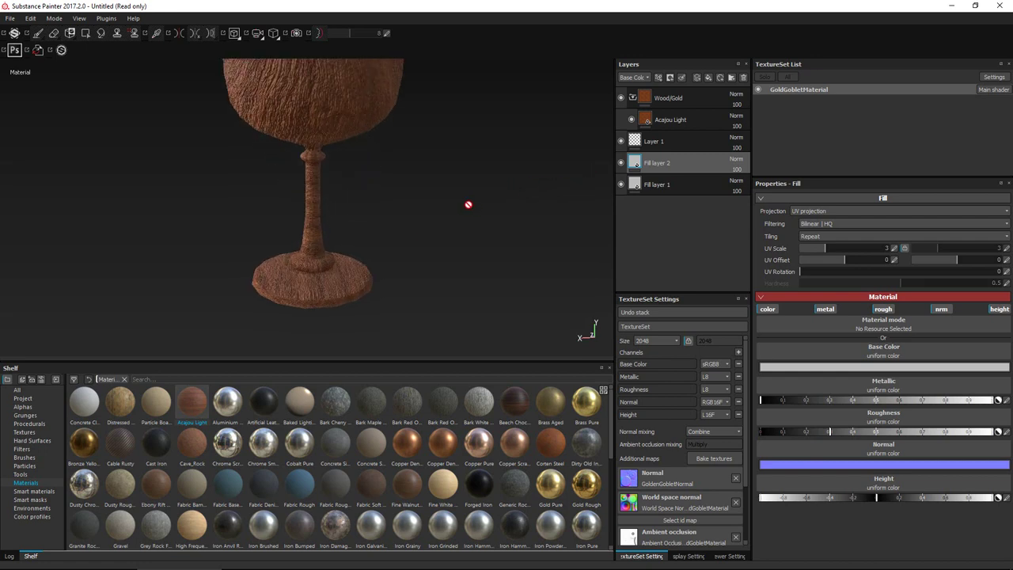
Set the Acajou Light layer's opacity to 15 in both the Normal and Height channels
click(641, 77)
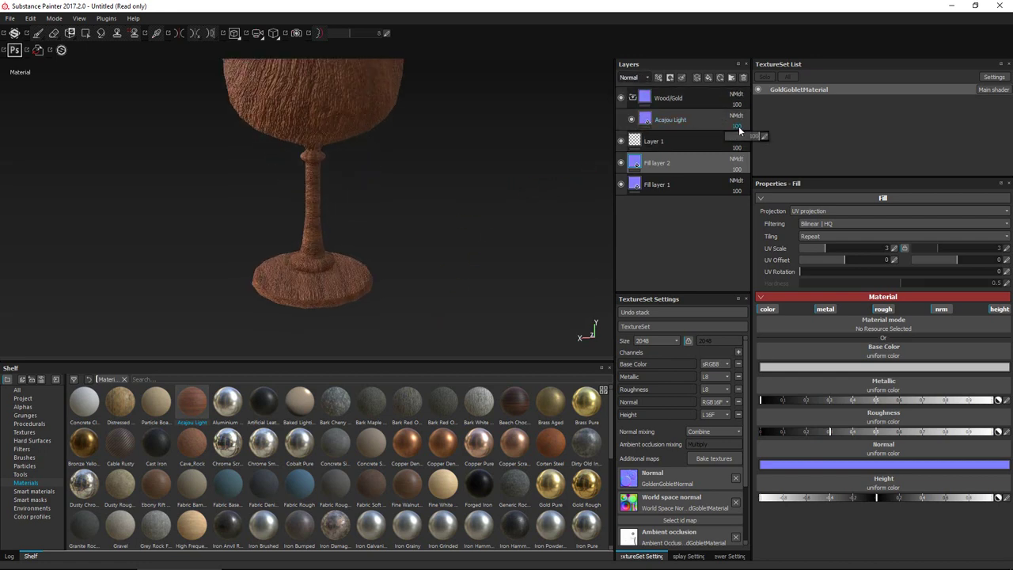
click(765, 139)
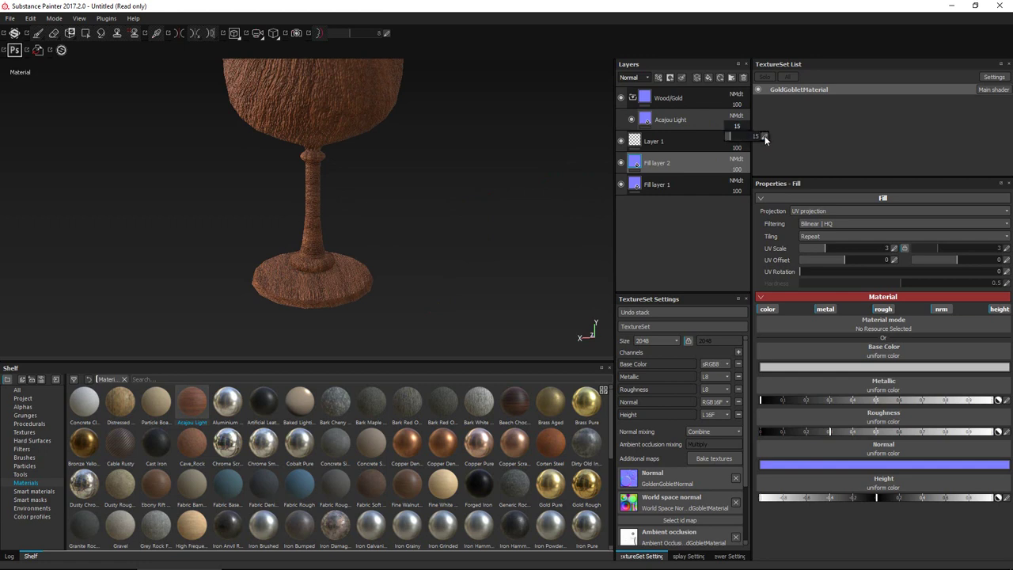
click(632, 78)
click(633, 118)
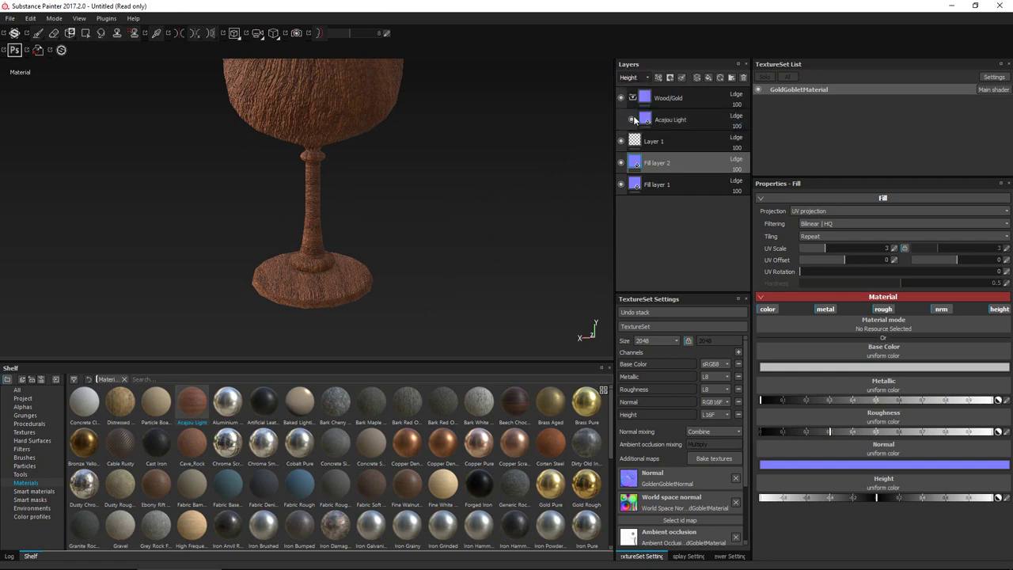
click(739, 127)
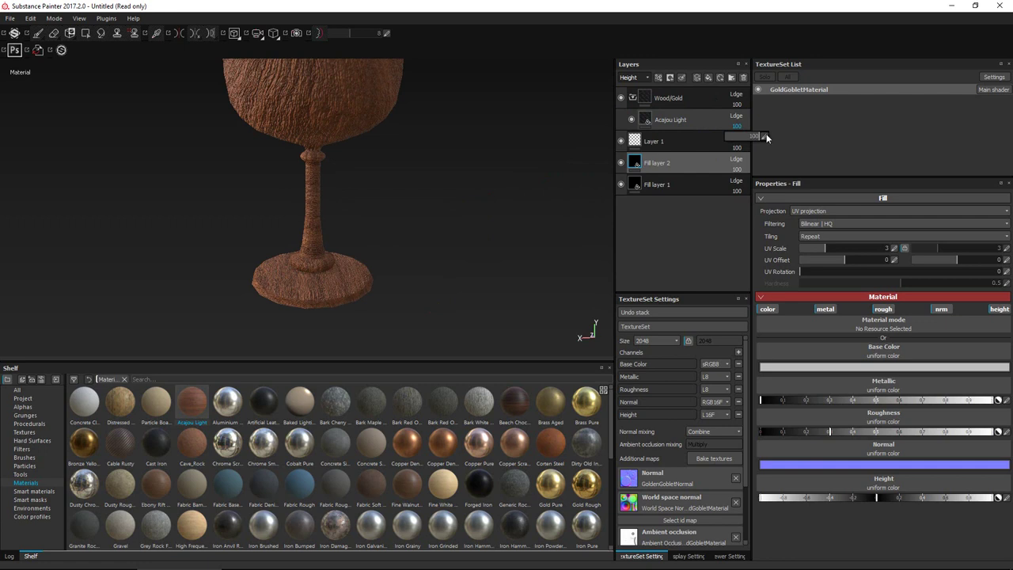
text(15)
key(Return)
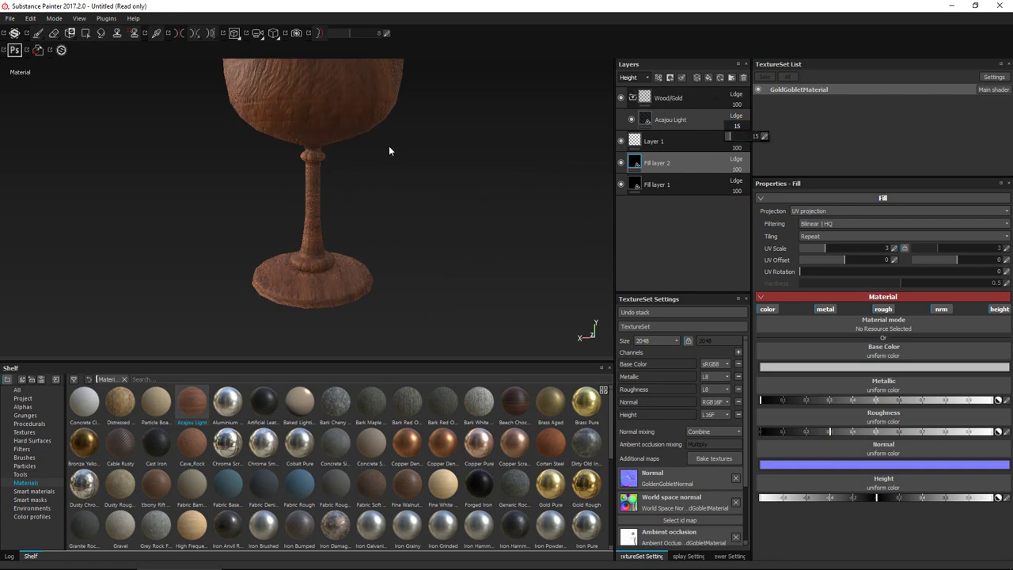
mouse_move(412, 186)
alt+mouse_down()
mouse_move(412, 227)
mouse_move(395, 103)
alt+mouse_up()
alt+drag(399, 244, 325, 143)
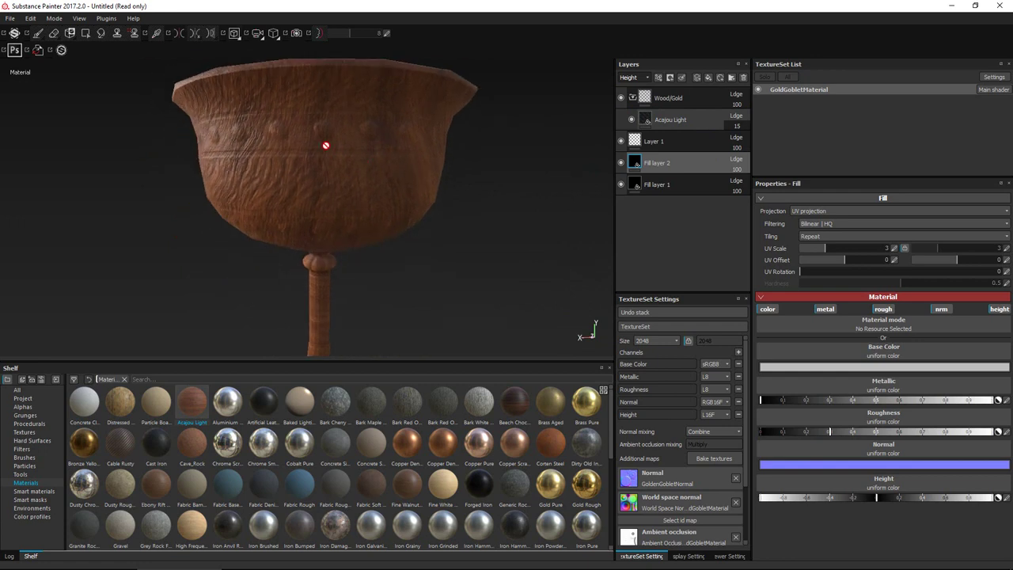
Select the Acajou Light layer and switch the layer stack's channel view to Base Color
alt+right_drag(296, 155, 409, 214)
alt+drag(409, 215, 403, 187)
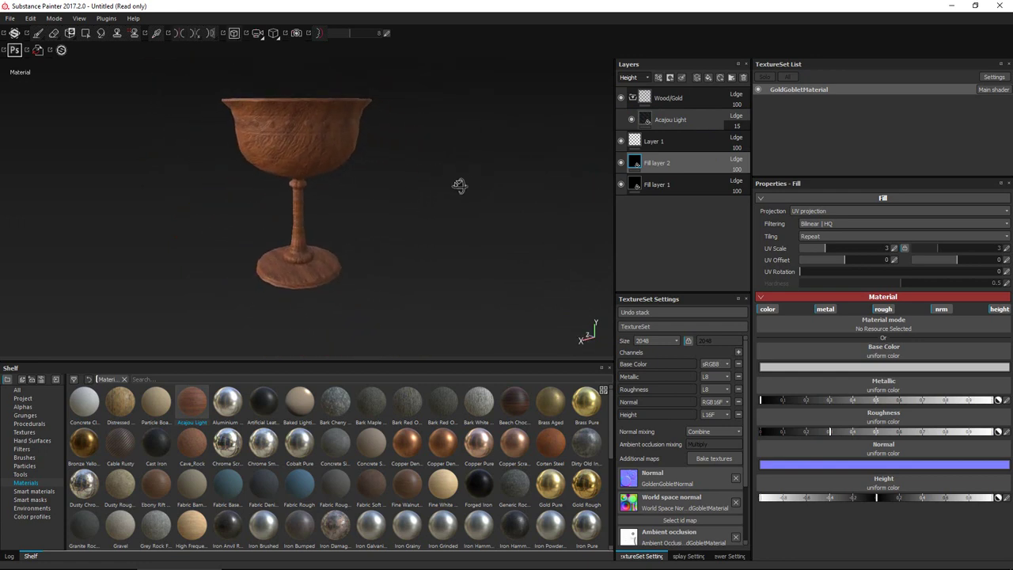
scroll(402, 191, up, 2)
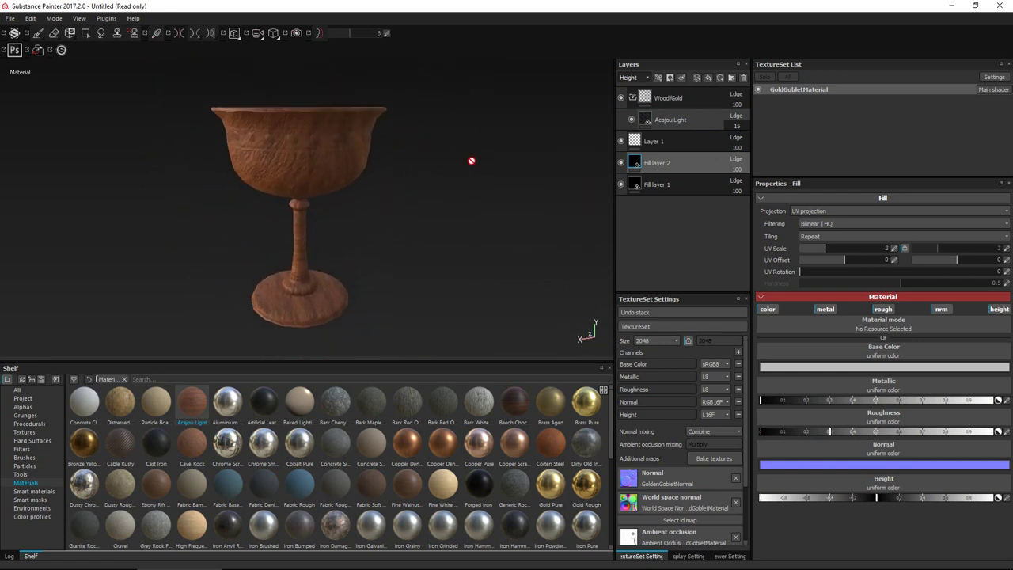
click(687, 117)
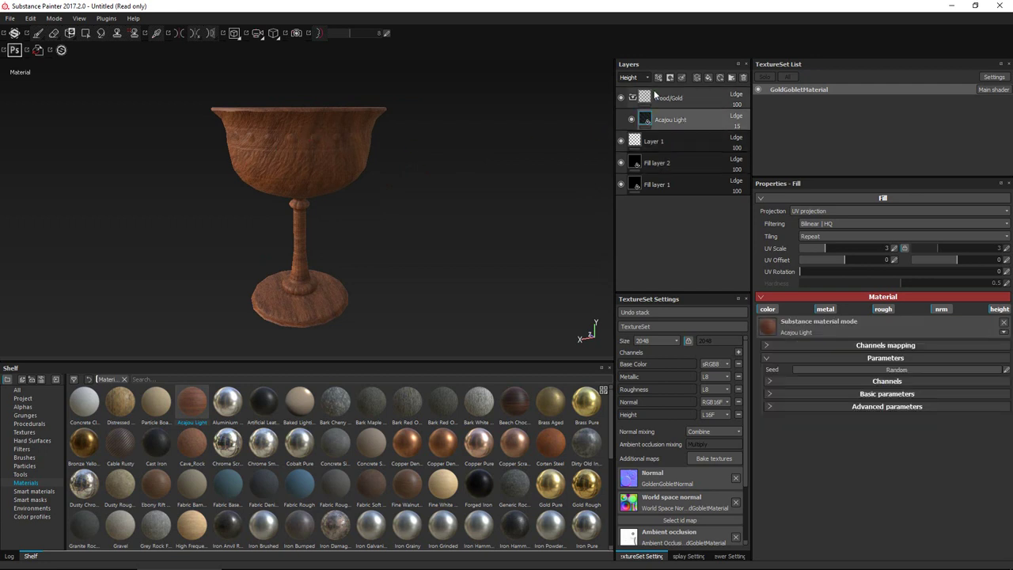
click(646, 77)
click(634, 125)
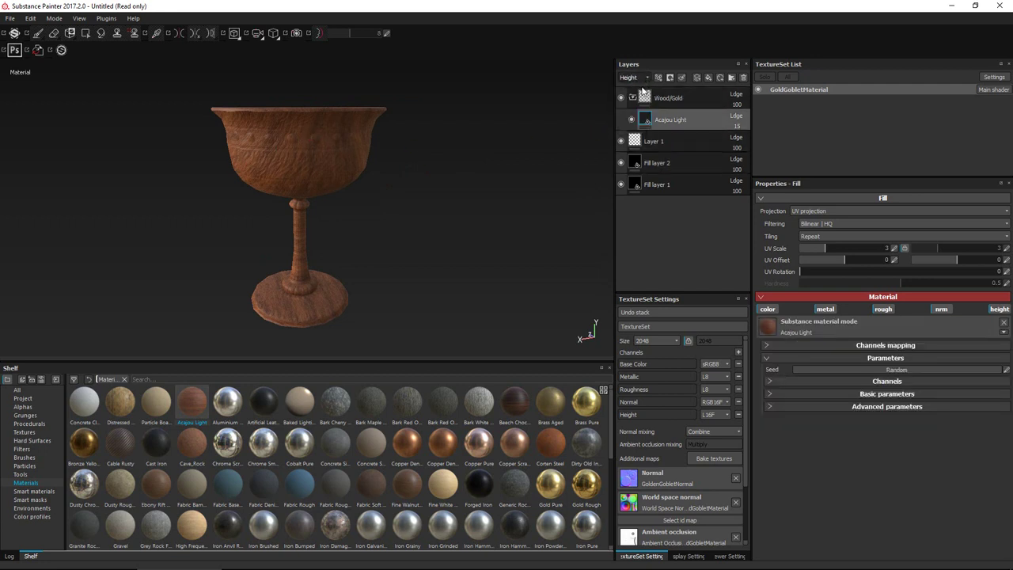
Set the Acajou Light layer to tri-planar projection with a UV scale of 1
click(822, 212)
click(822, 226)
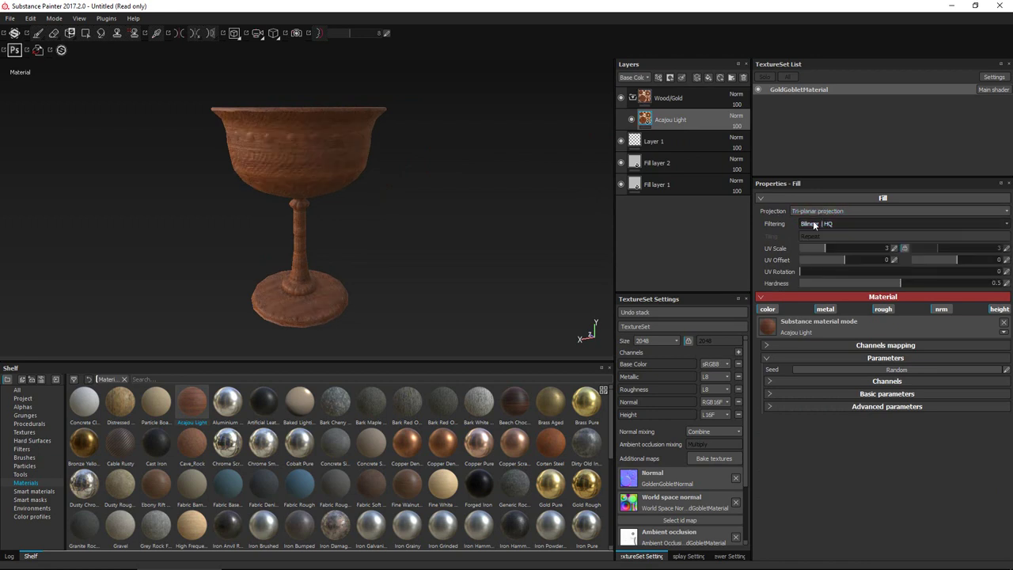
double_click(886, 248)
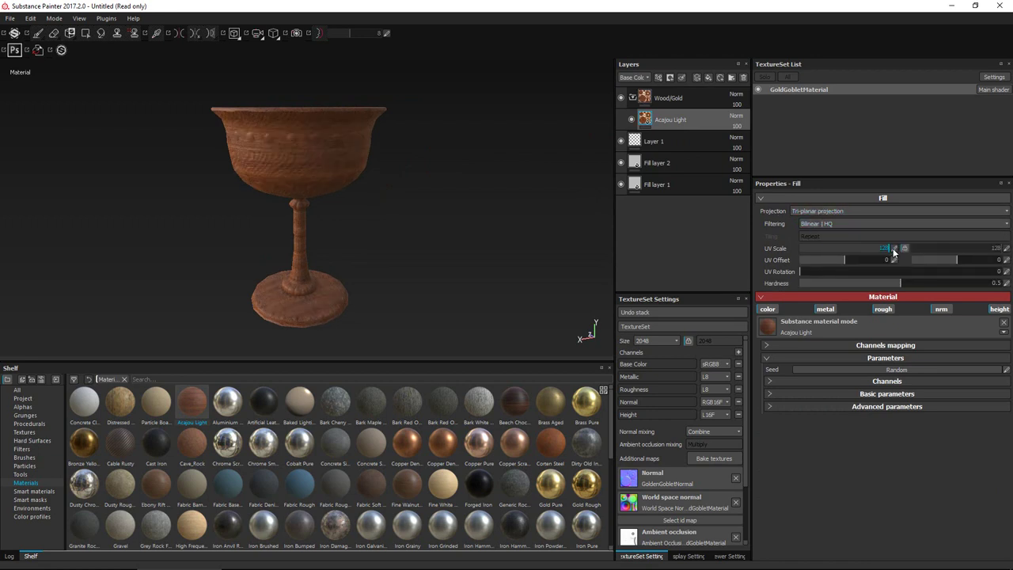
text(1)
key(Return)
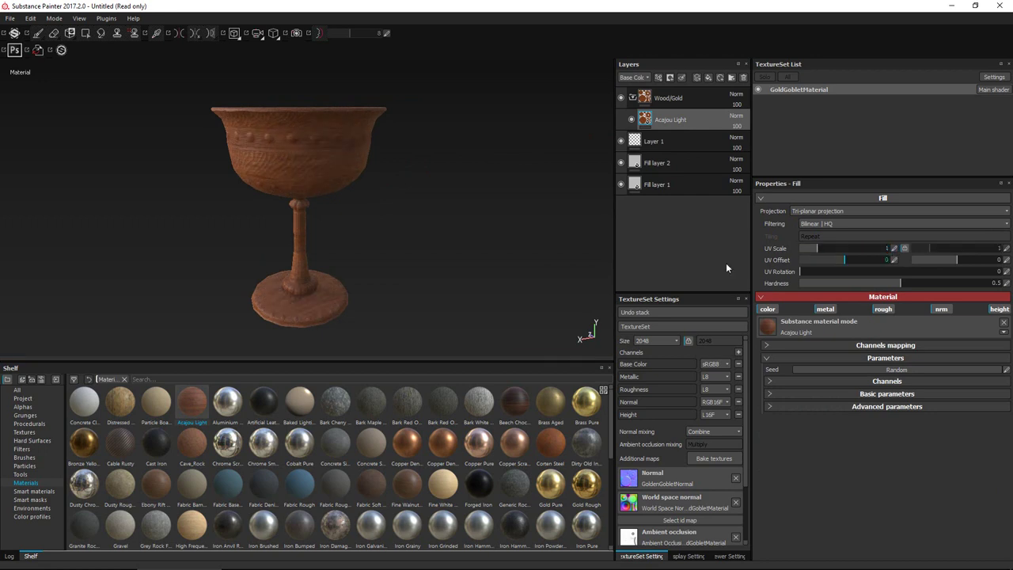
scroll(379, 273, down, 3)
alt+drag(375, 275, 464, 214)
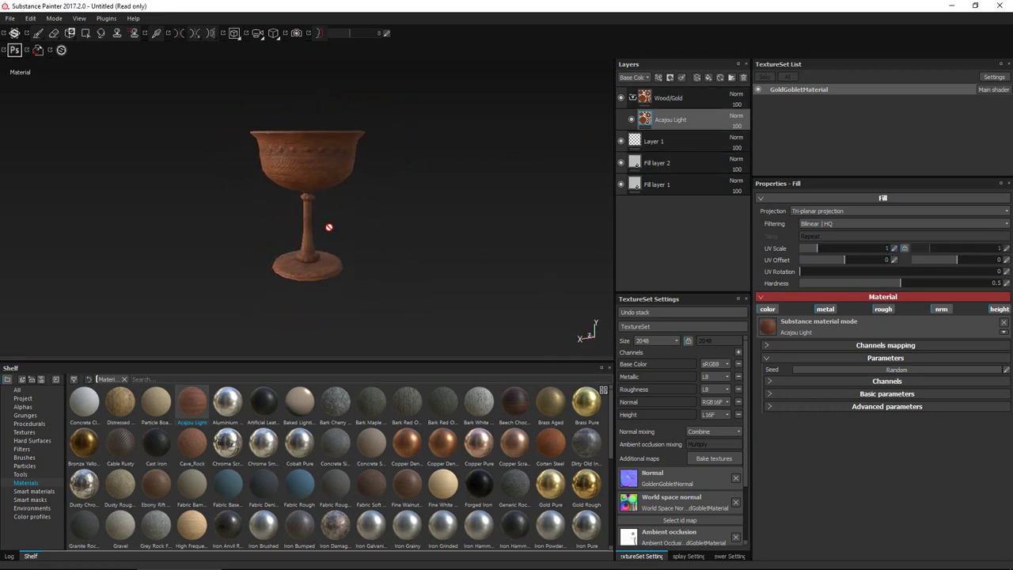
Add a fill layer above Acajou Light in the Wood/Gold folder with only the color and metal channels enabled
click(710, 78)
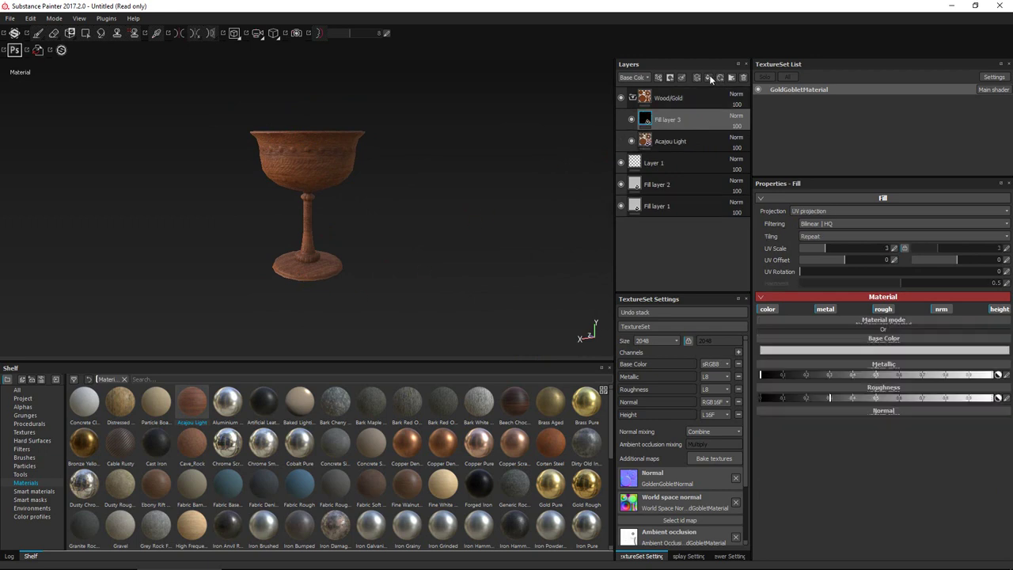
click(827, 309)
click(827, 309)
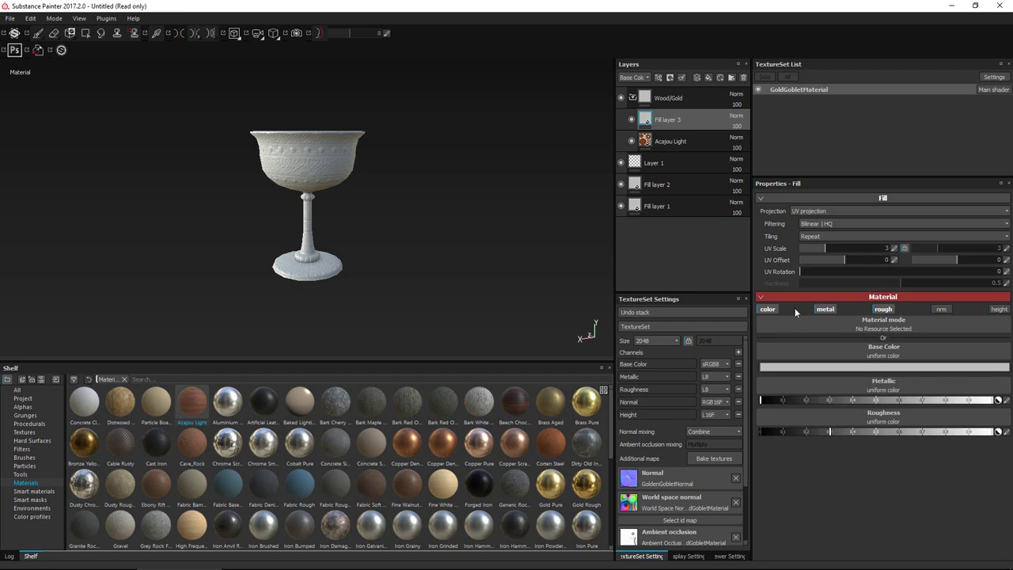
click(882, 308)
Set the new fill layer's base color to white and its Base Color opacity to 11
click(854, 368)
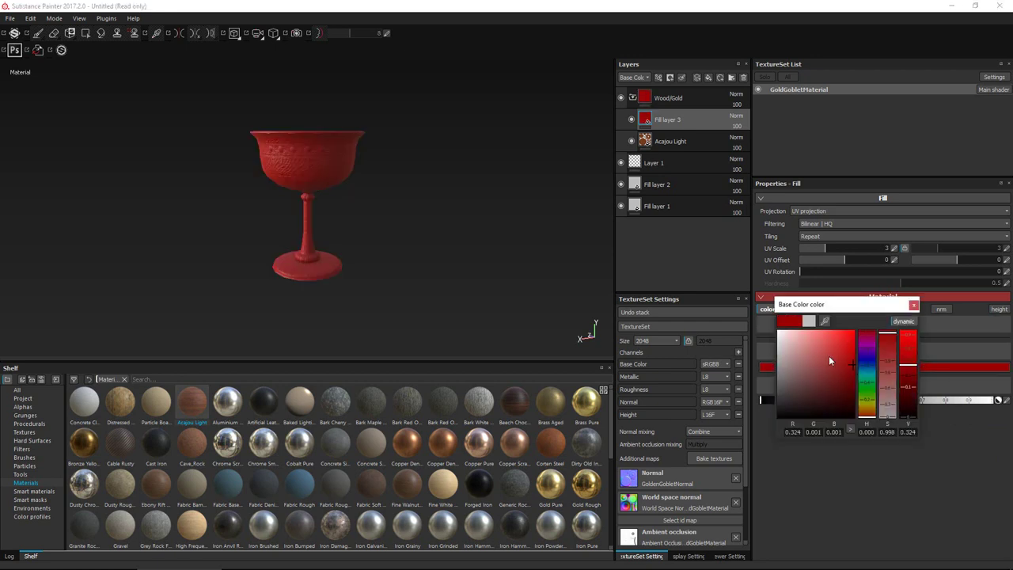
drag(829, 355, 775, 318)
click(757, 182)
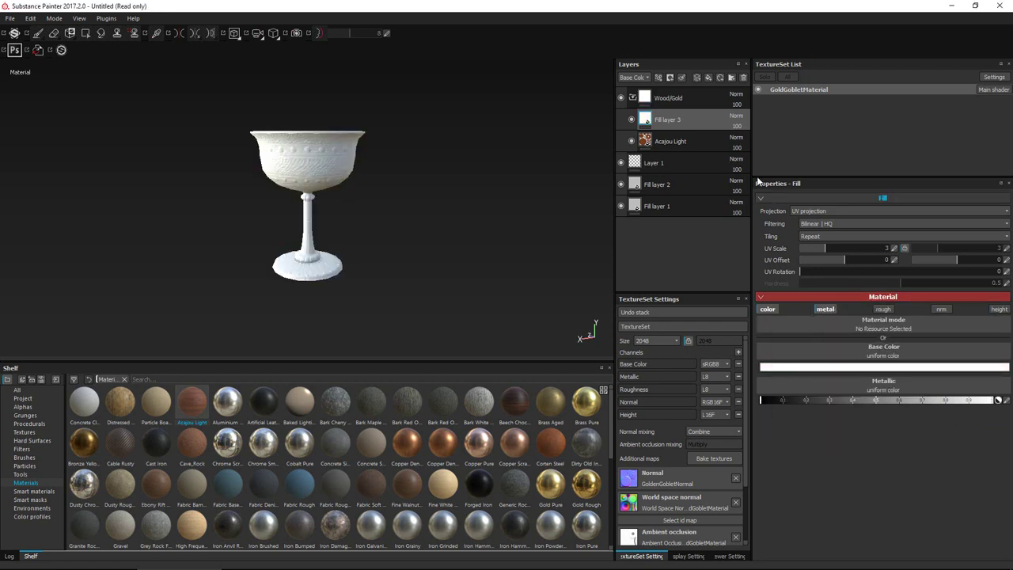
click(736, 126)
drag(758, 137, 728, 137)
right_click(691, 115)
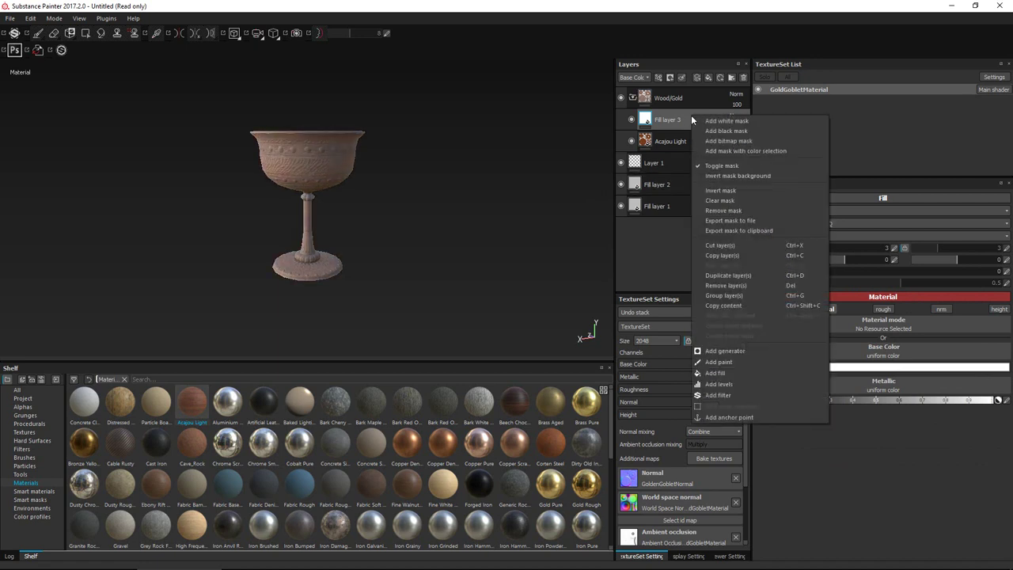
click(709, 138)
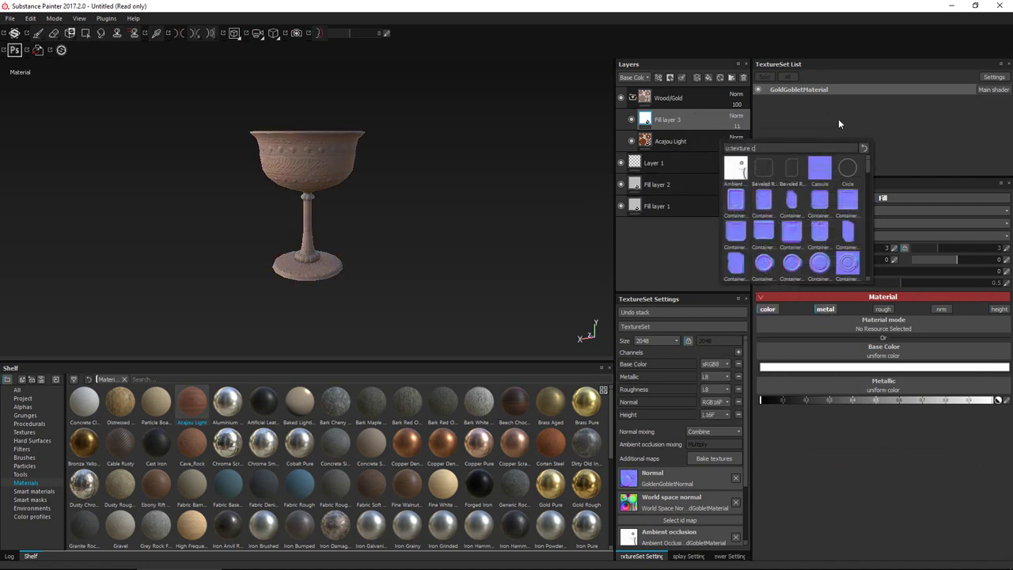
click(838, 118)
Add a black mask to Fill layer 3 and apply an MG Mask Editor generator to it
right_click(683, 120)
click(701, 133)
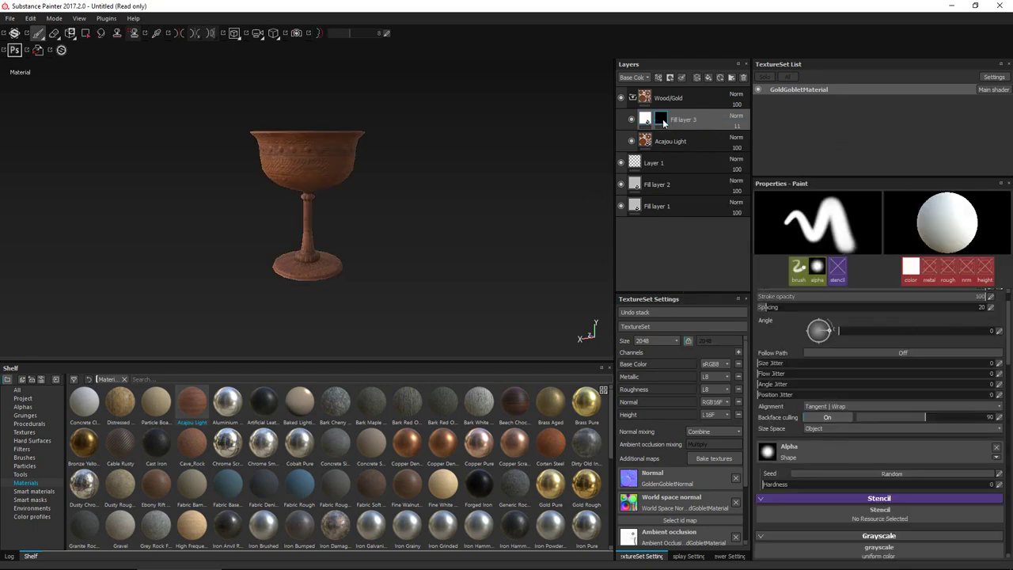
right_click(665, 122)
click(697, 357)
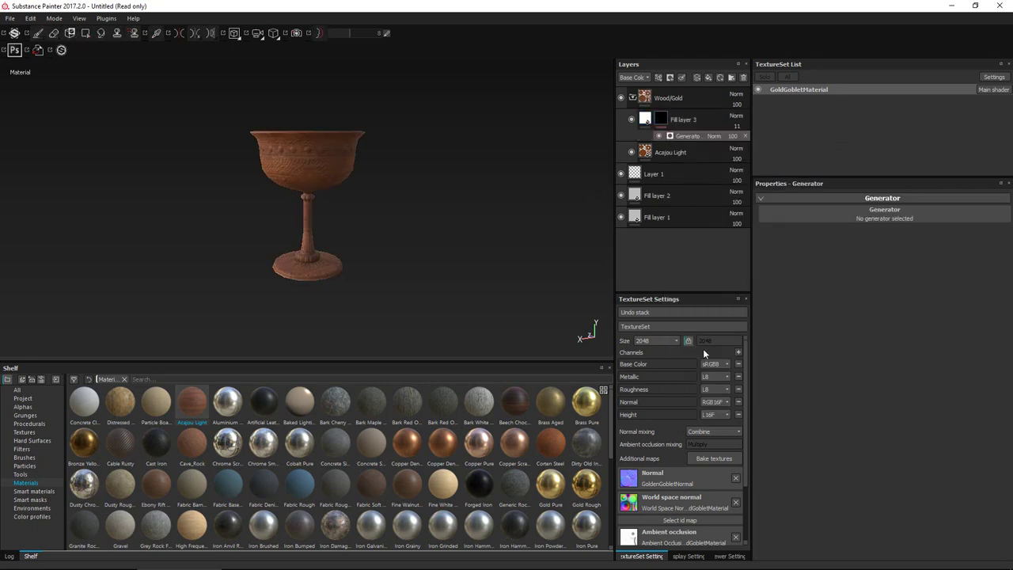
click(871, 210)
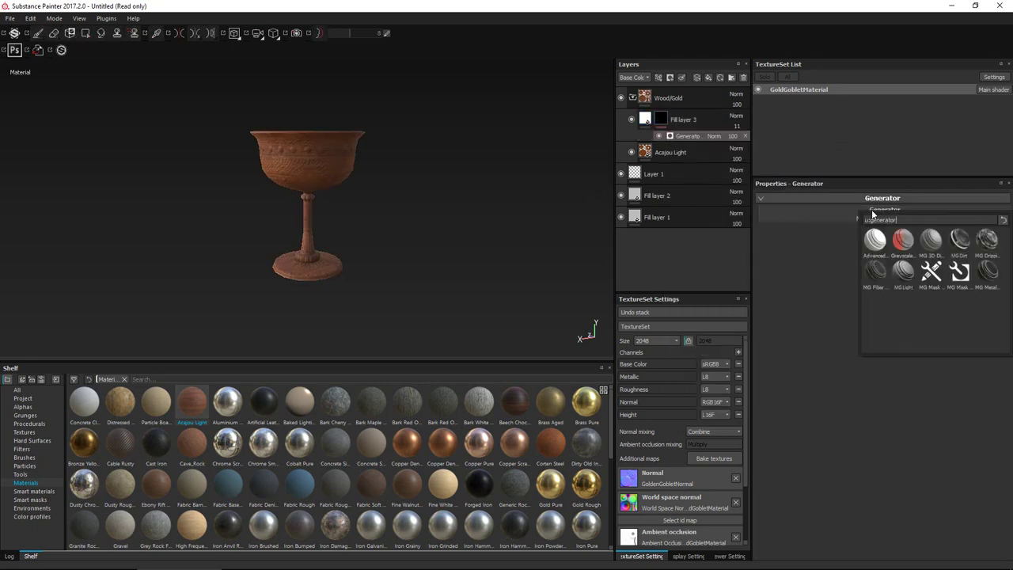
click(959, 272)
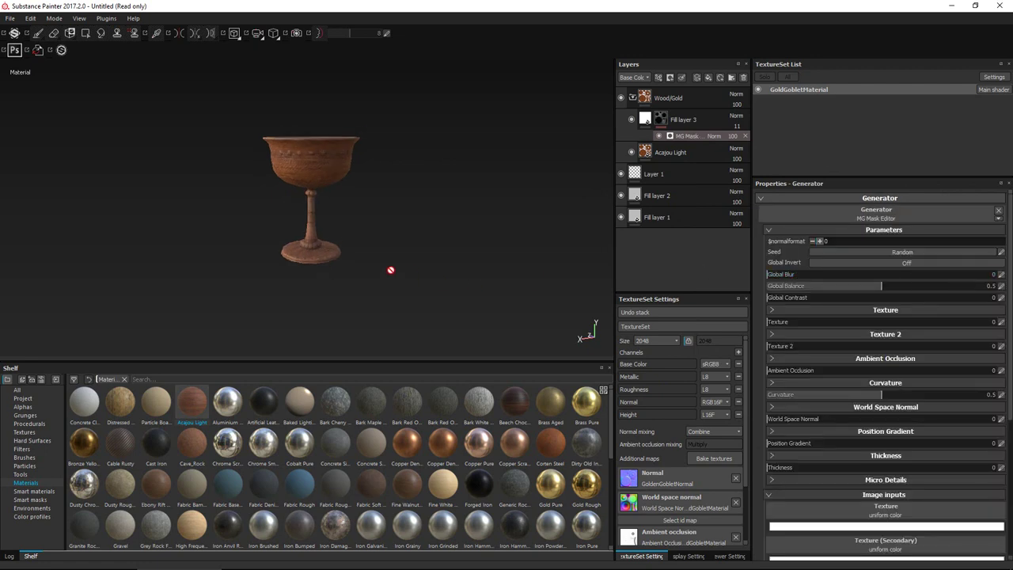
Change Fill layer 3's base color to a golden yellow with R 0.986, G 0.654 and B 0.000
scroll(388, 273, up, 3)
alt+drag(383, 267, 411, 256)
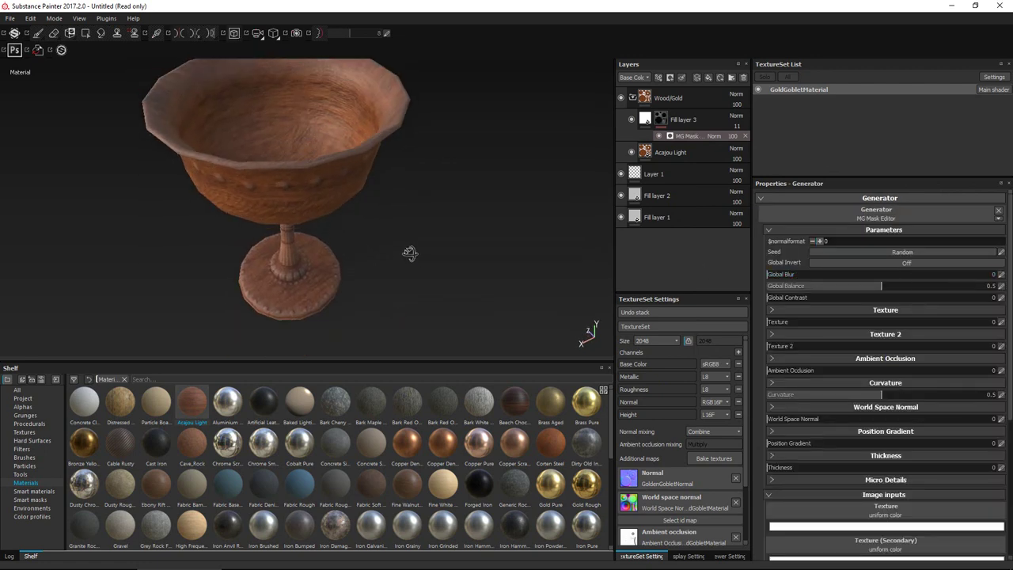
alt+middle_drag(411, 256, 402, 156)
scroll(402, 156, up, 2)
click(646, 119)
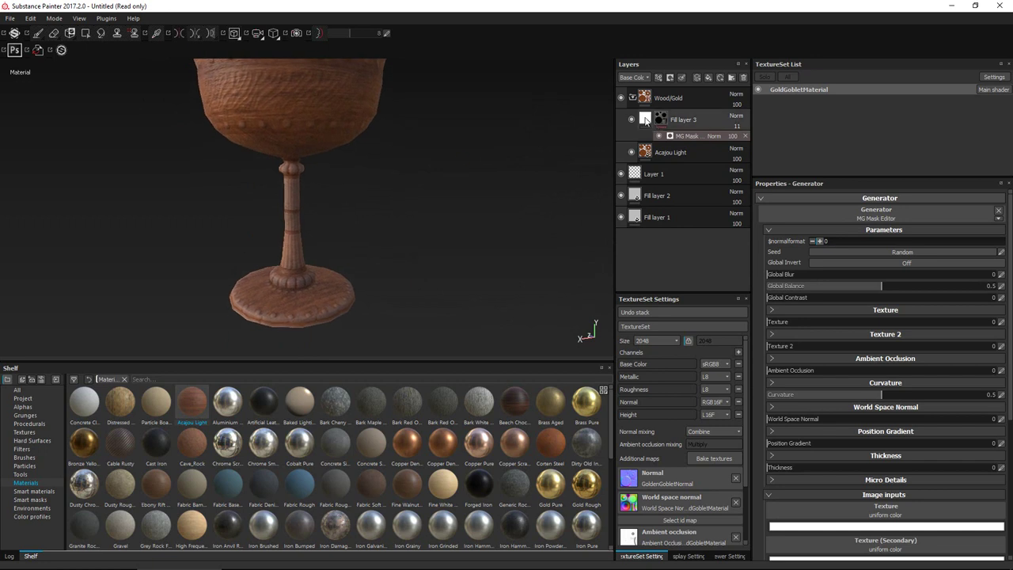
click(847, 366)
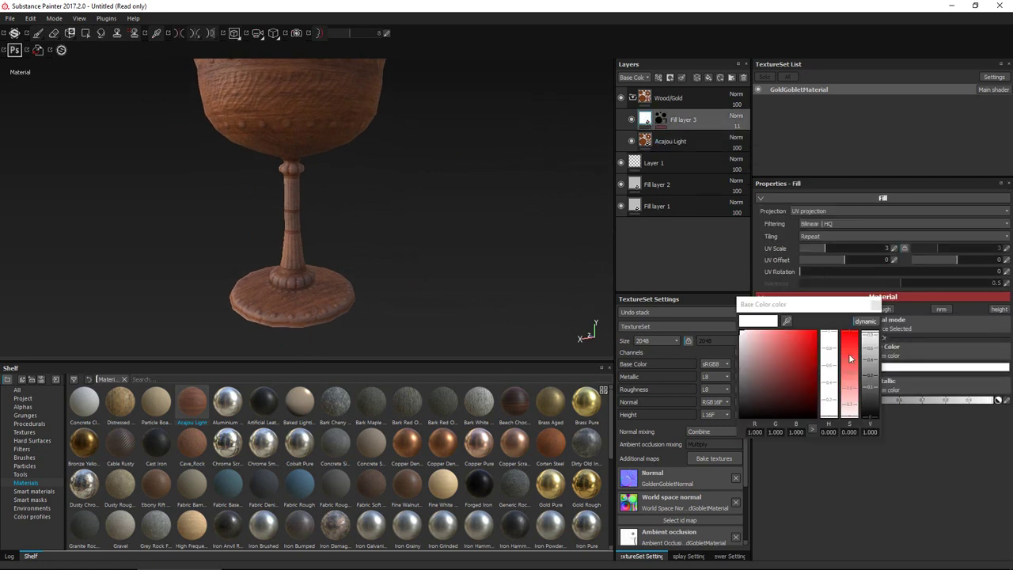
click(863, 321)
click(828, 403)
click(816, 334)
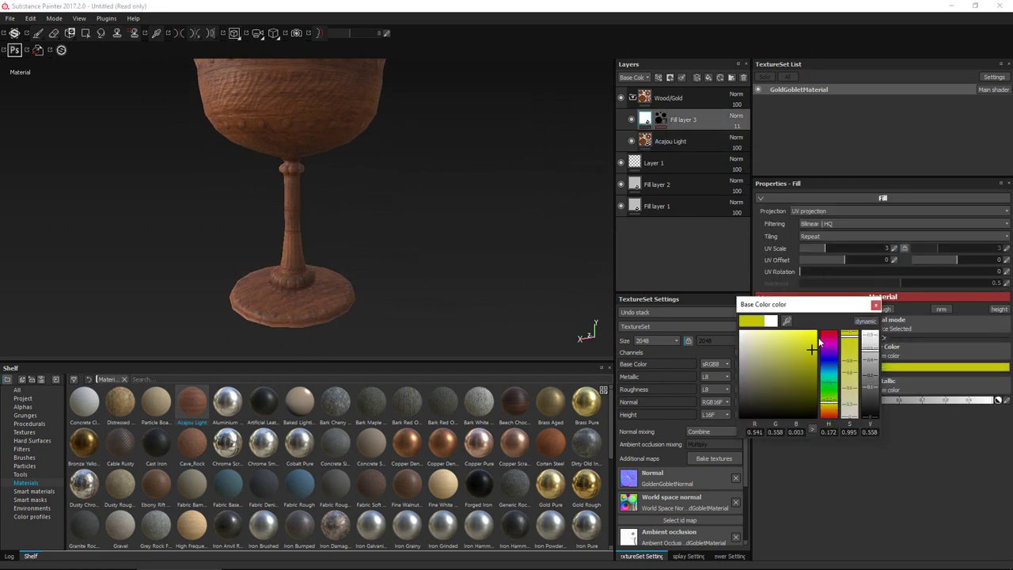
click(825, 407)
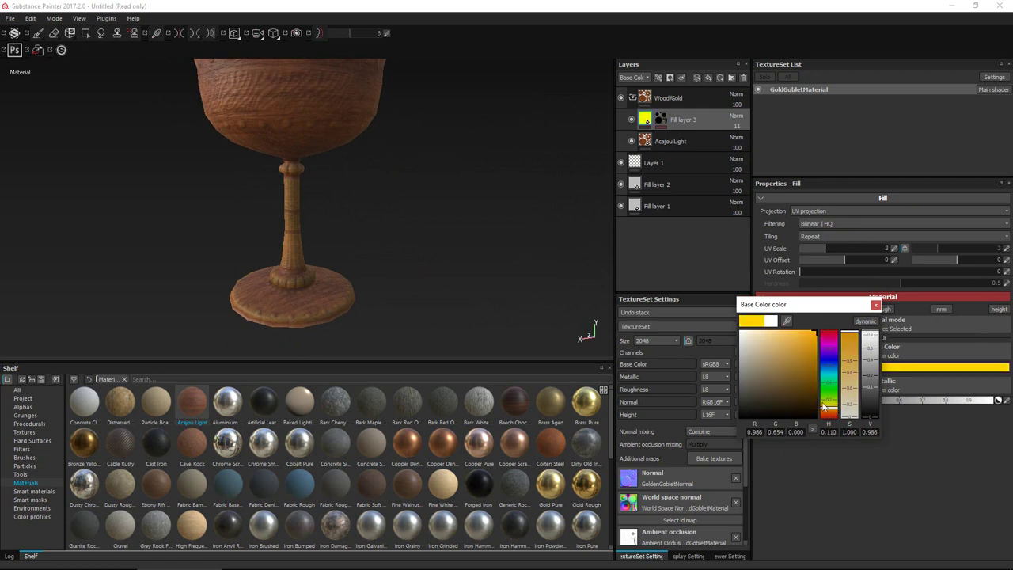
click(875, 305)
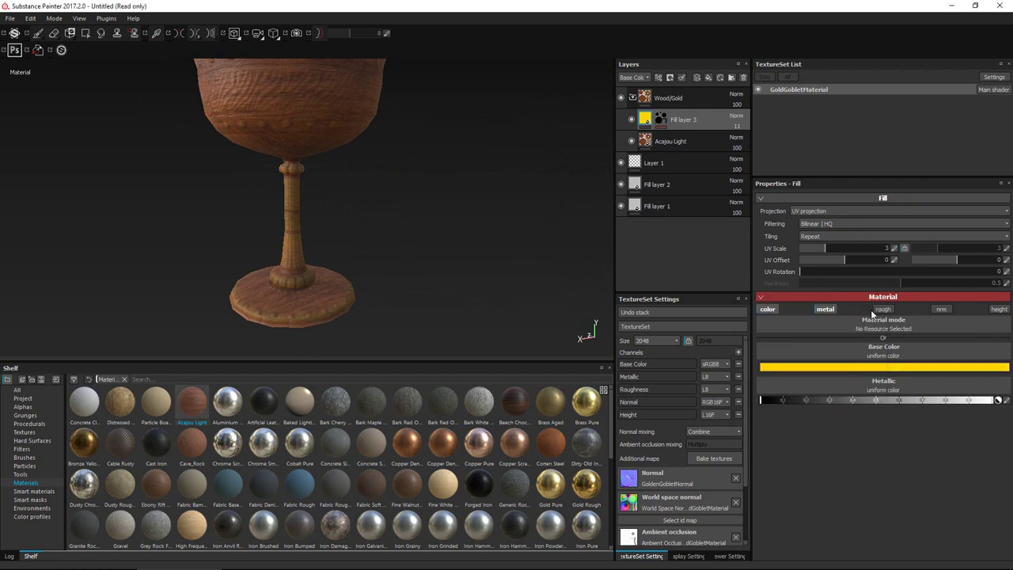
In the MG Mask Editor of Fill layer 3, set the curvature contrast to 1 and the curvature brightness to 0.17
scroll(422, 256, down, 3)
middle_drag(402, 222, 370, 212)
scroll(321, 243, down, 2)
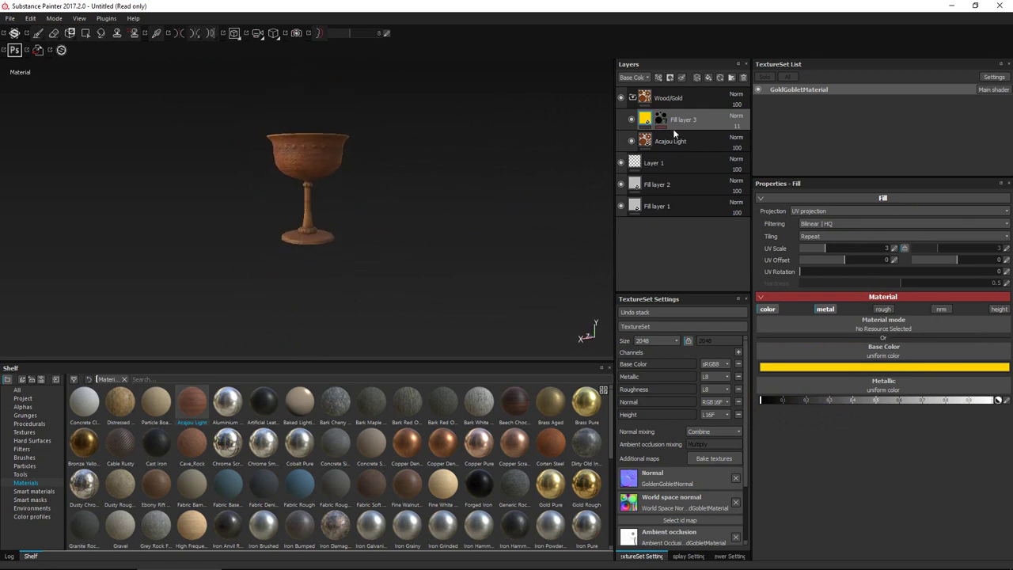
click(663, 120)
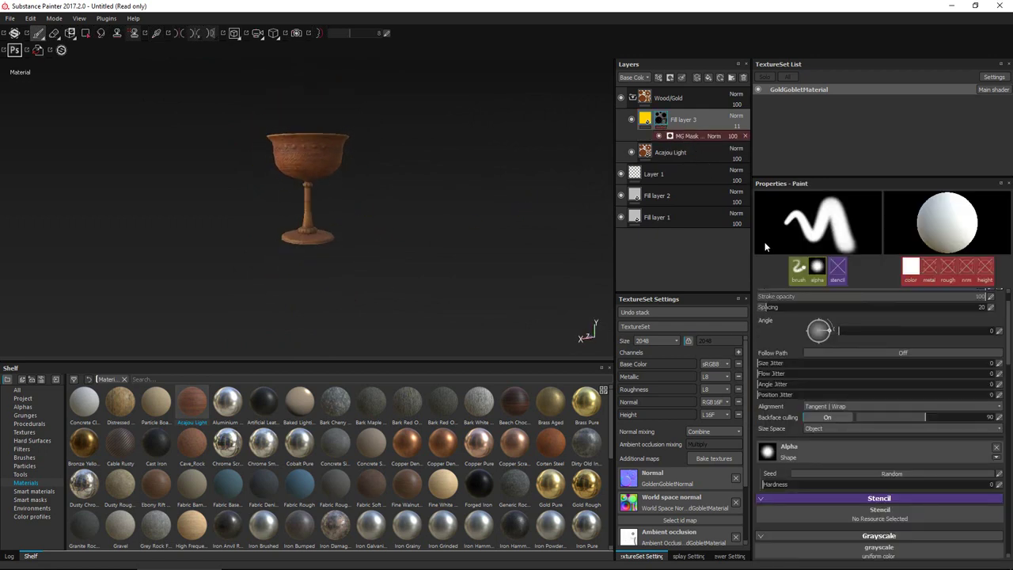
scroll(800, 316, down, 1)
click(771, 353)
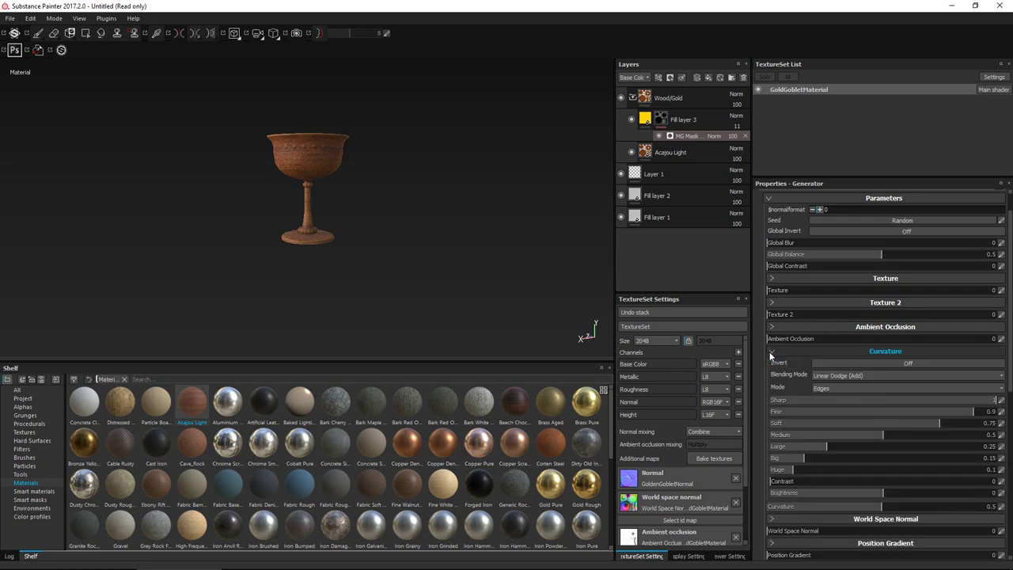
scroll(816, 364, down, 1)
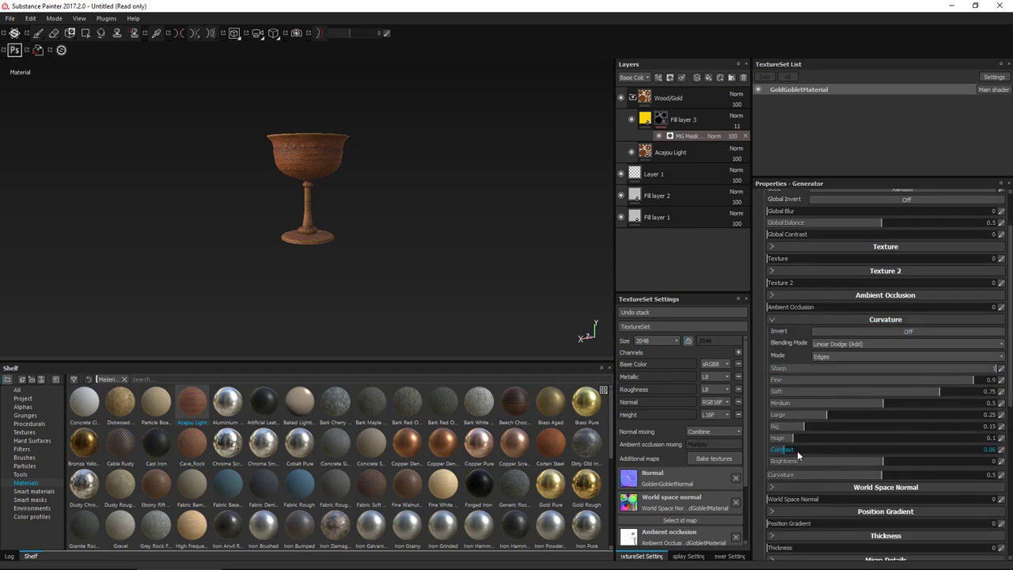
drag(797, 451, 982, 452)
scroll(415, 299, up, 5)
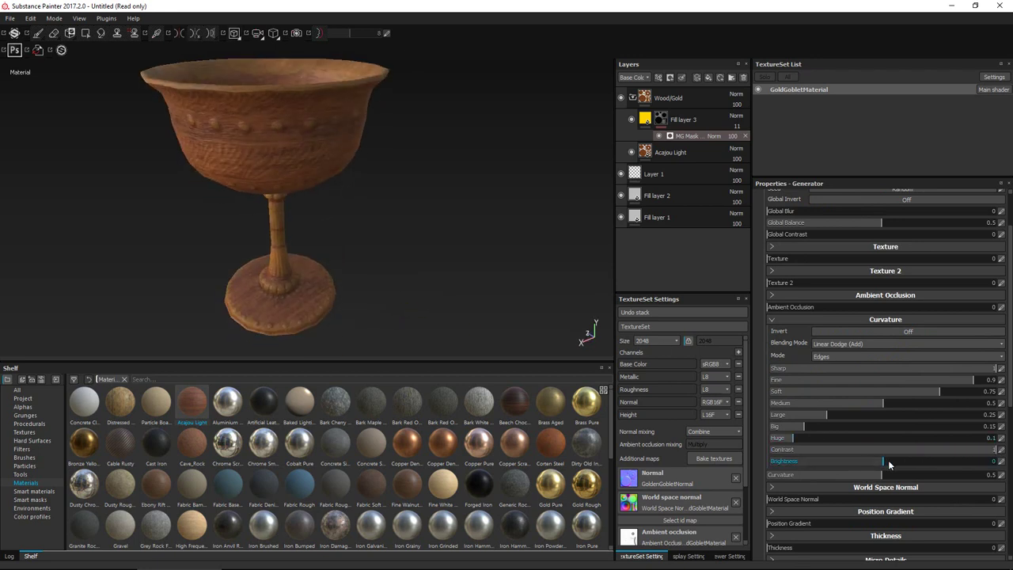
drag(888, 464, 936, 466)
scroll(396, 281, down, 3)
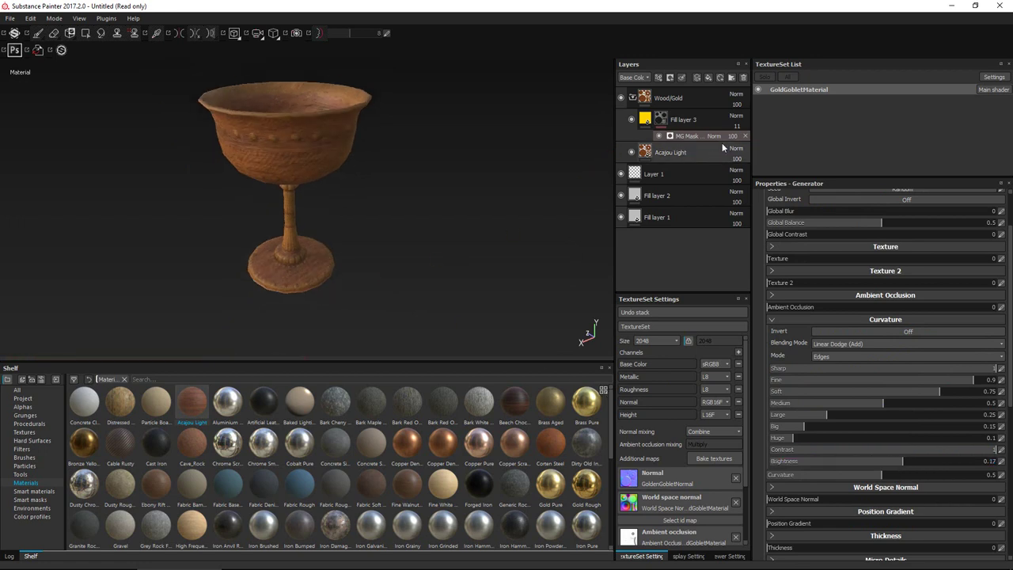
Raise Fill layer 3's opacity to 61 and set its mask generator's Texture 2 to 0.81 and Global Blur to 3.13
mouse_move(736, 127)
mouse_down()
mouse_move(736, 140)
mouse_move(746, 137)
mouse_up()
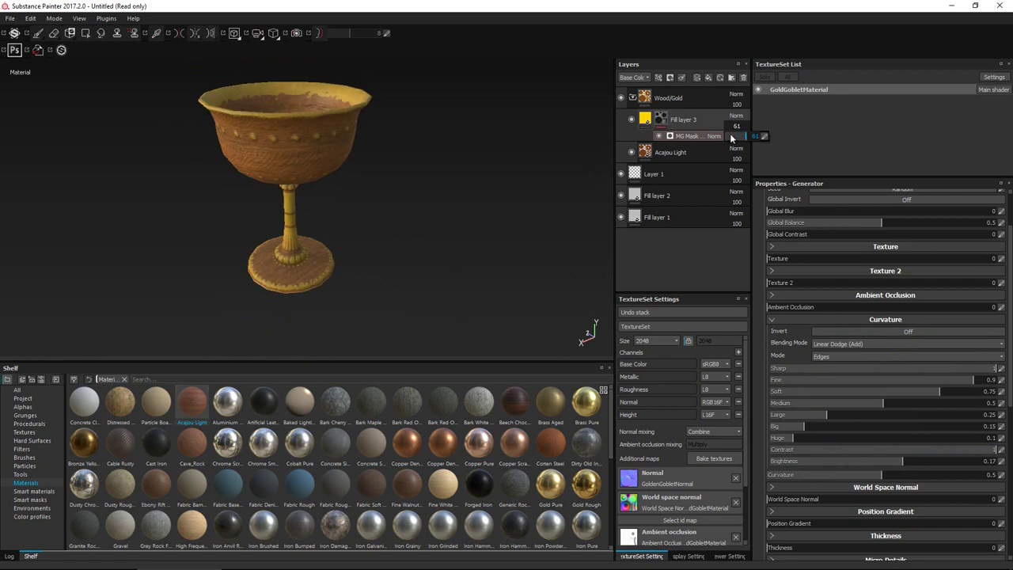
scroll(942, 288, up, 2)
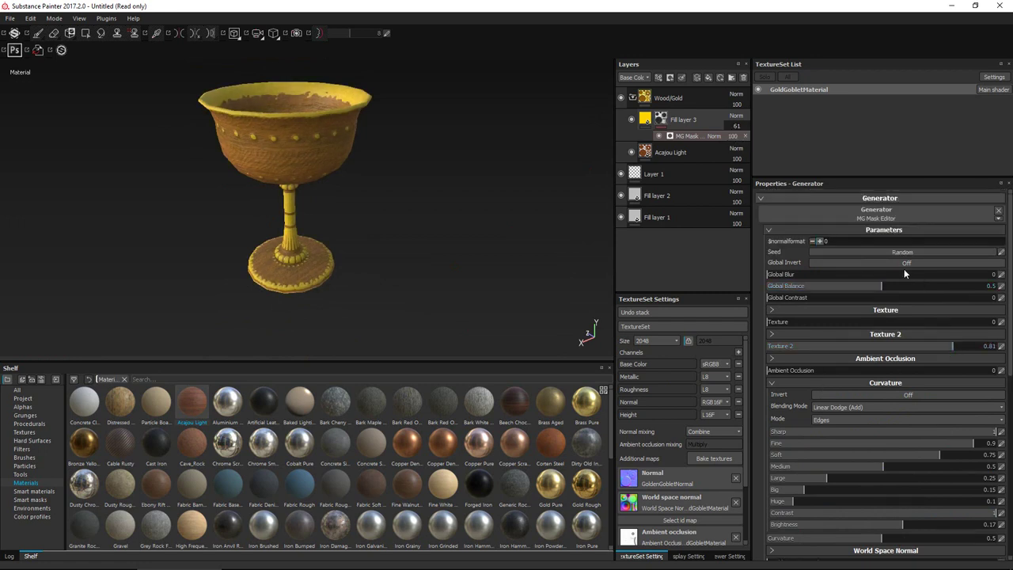
drag(784, 277, 812, 278)
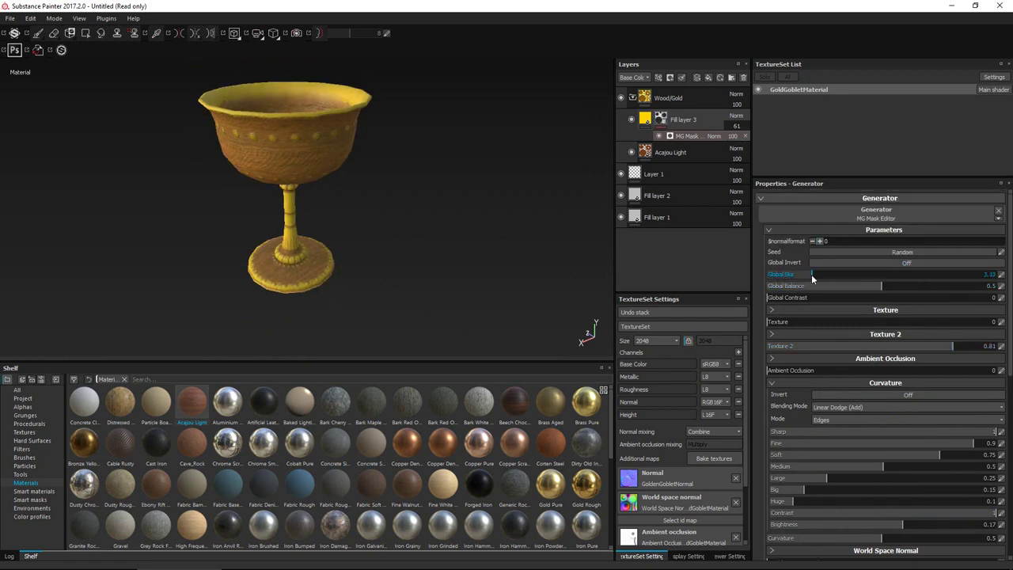
Lower Fill layer 3's opacity to 11 in the Base Color channel
click(737, 127)
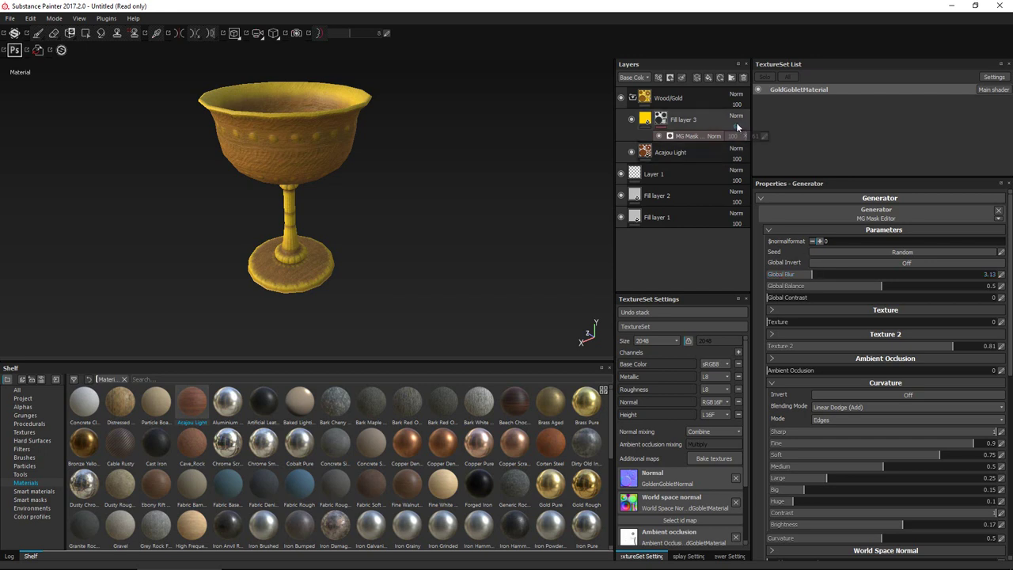
drag(746, 138, 730, 138)
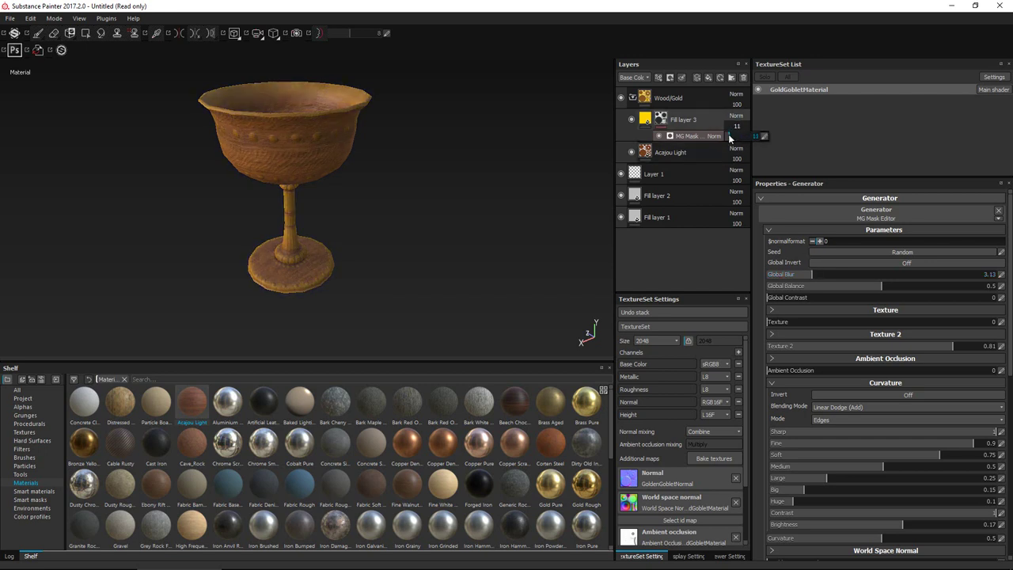
Set Fill layer 3's blending mode to Overlay and raise its opacity to 100 in the Base Color channel
click(732, 117)
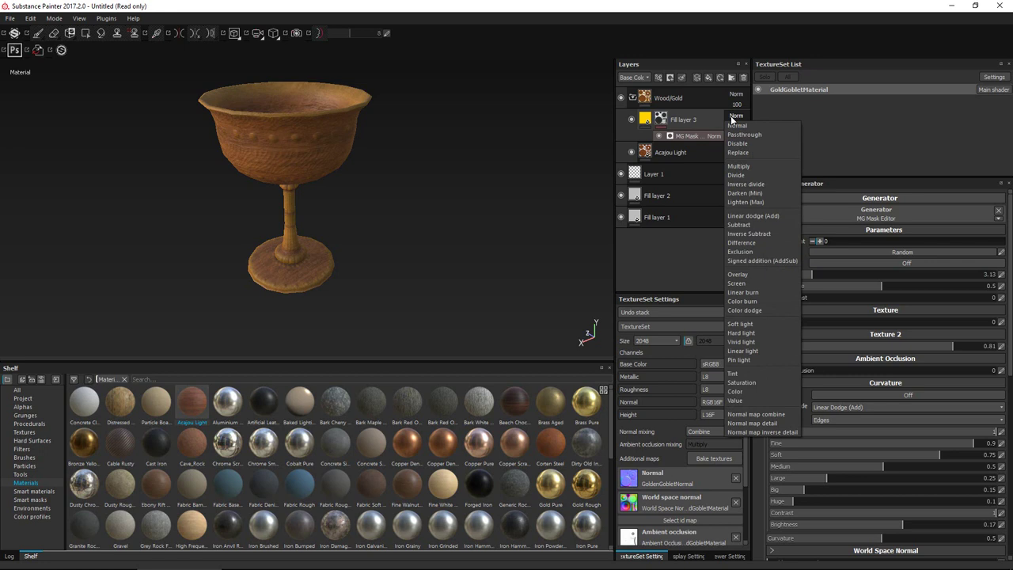
click(743, 274)
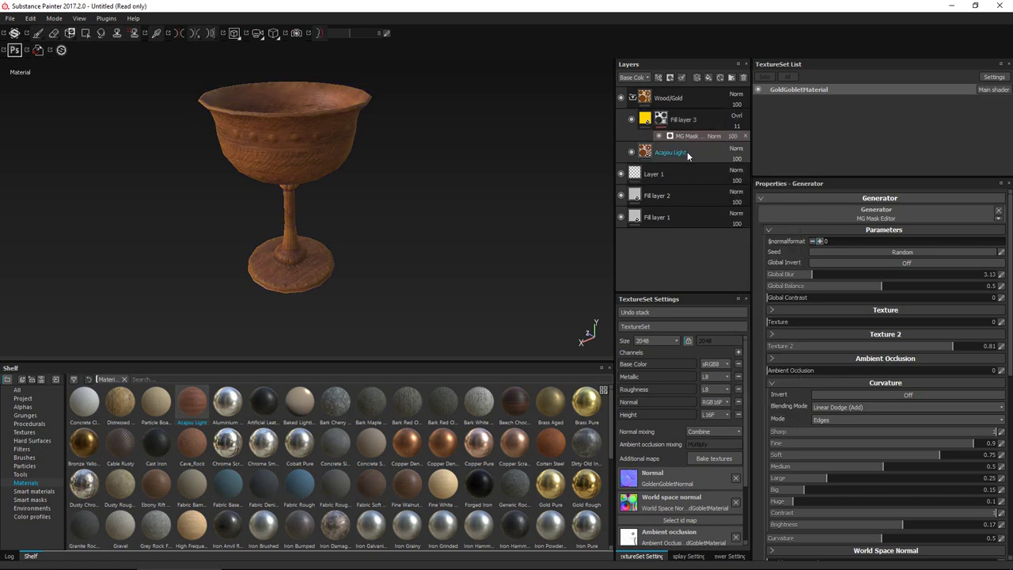
click(737, 127)
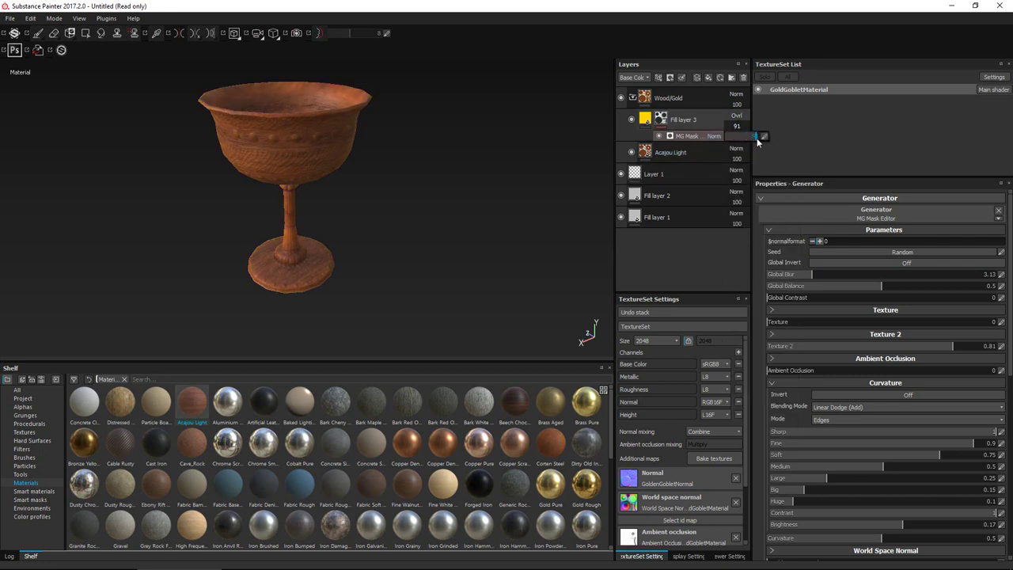
click(403, 240)
scroll(428, 253, up, 5)
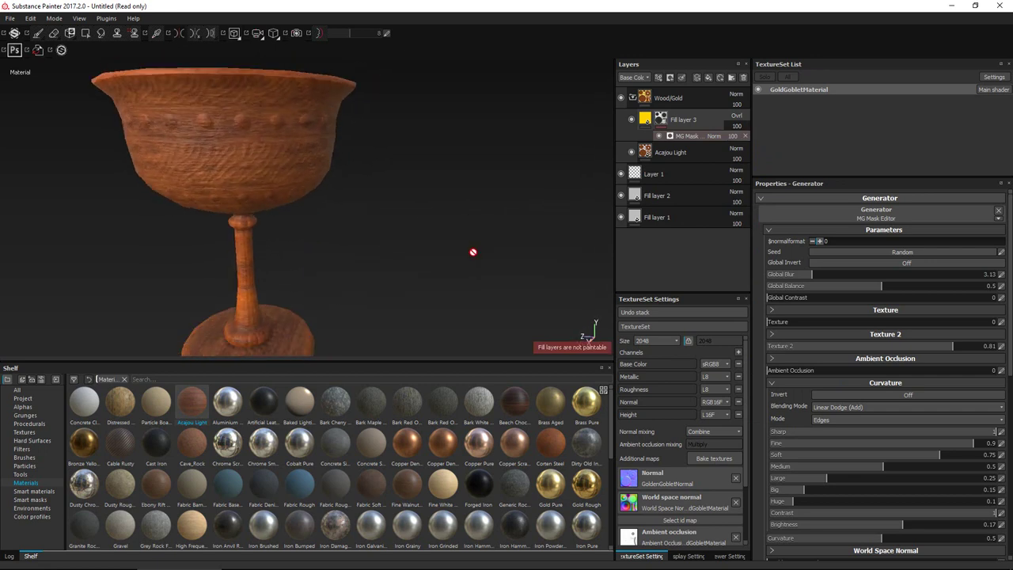
scroll(362, 197, down, 3)
mouse_move(362, 197)
alt+mouse_down()
mouse_move(355, 250)
mouse_move(353, 201)
alt+mouse_up()
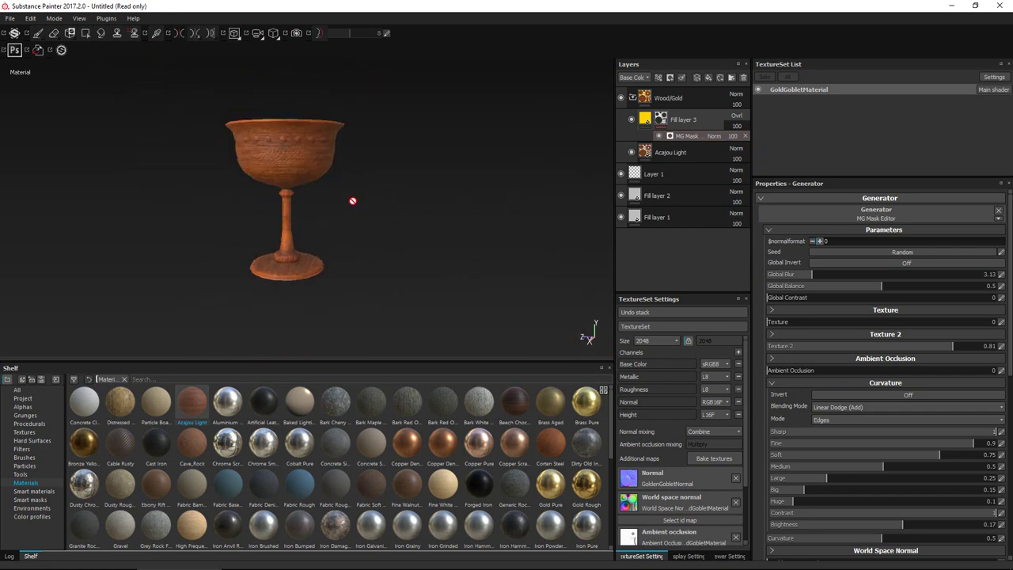
alt+drag(285, 217, 387, 244)
scroll(387, 244, up, 3)
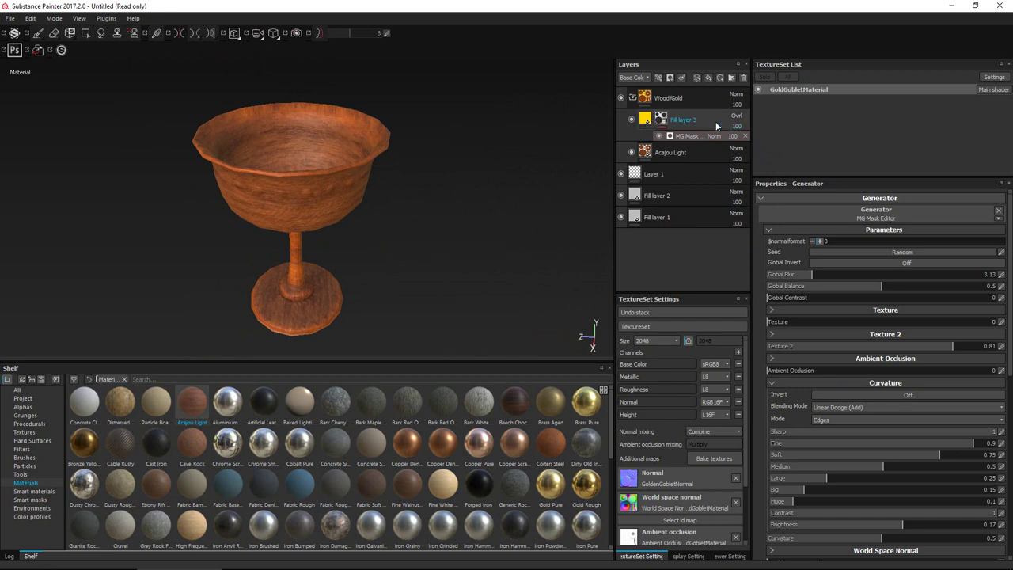
Change Fill layer 3's base color to a dark brown with R 0.175, G 0.053 and B 0.002
click(649, 126)
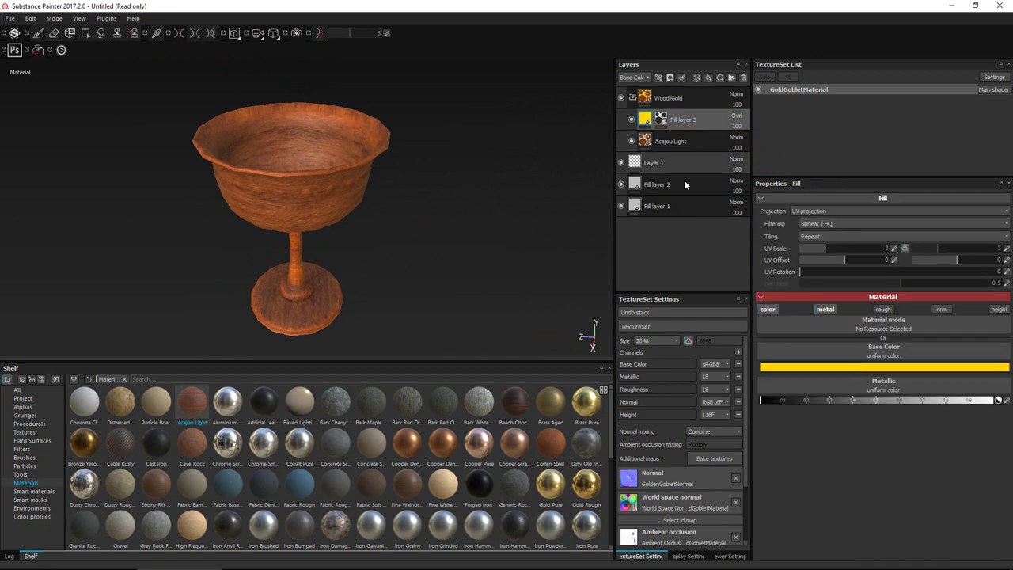
click(803, 366)
drag(823, 413, 824, 417)
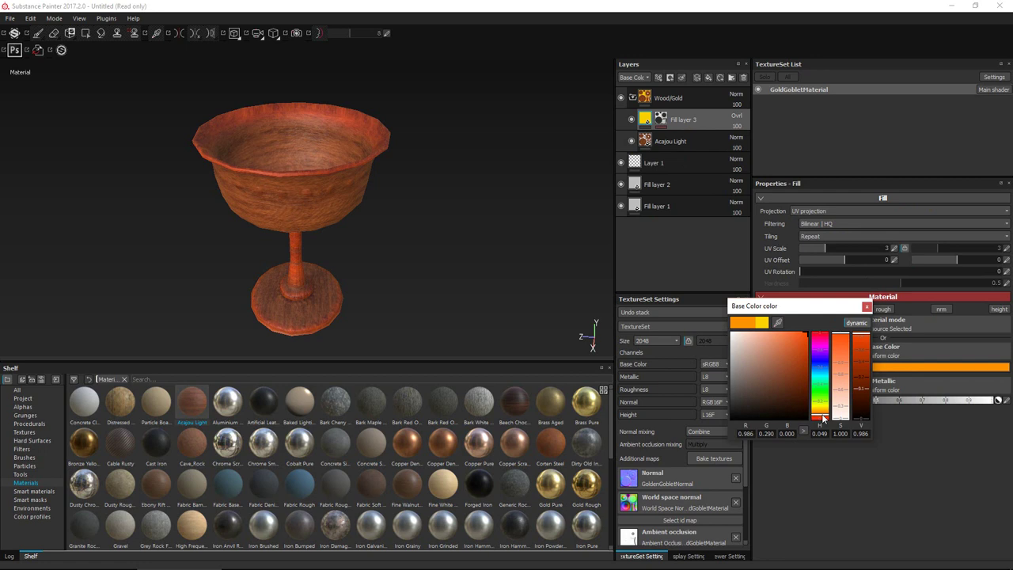
drag(788, 384, 798, 379)
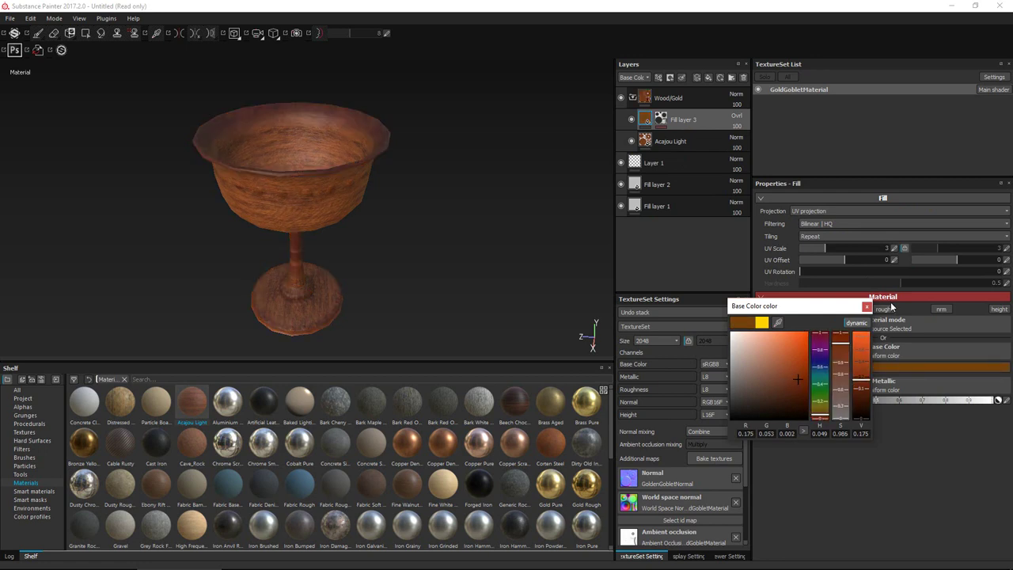
click(866, 308)
scroll(391, 253, down, 3)
alt+drag(391, 253, 396, 232)
scroll(366, 235, up, 2)
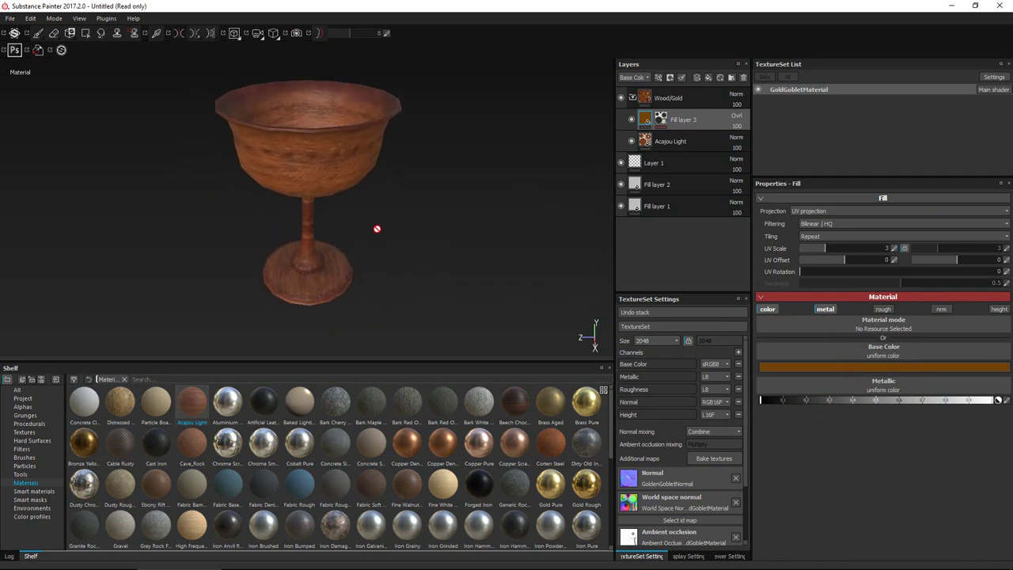
mouse_move(383, 236)
alt+mouse_down()
mouse_move(406, 185)
mouse_move(464, 222)
mouse_move(439, 281)
mouse_move(430, 231)
mouse_move(443, 233)
mouse_move(430, 233)
alt+mouse_up()
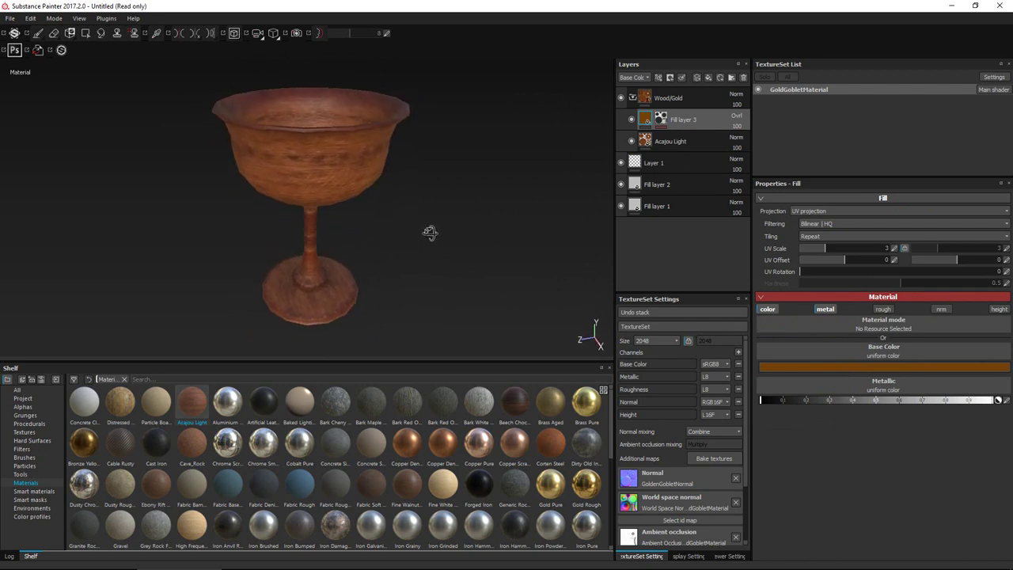
click(794, 365)
click(859, 309)
Add a fill layer above Fill layer 3 and give it a black mask with an MG Mask Editor generator
right_click(670, 117)
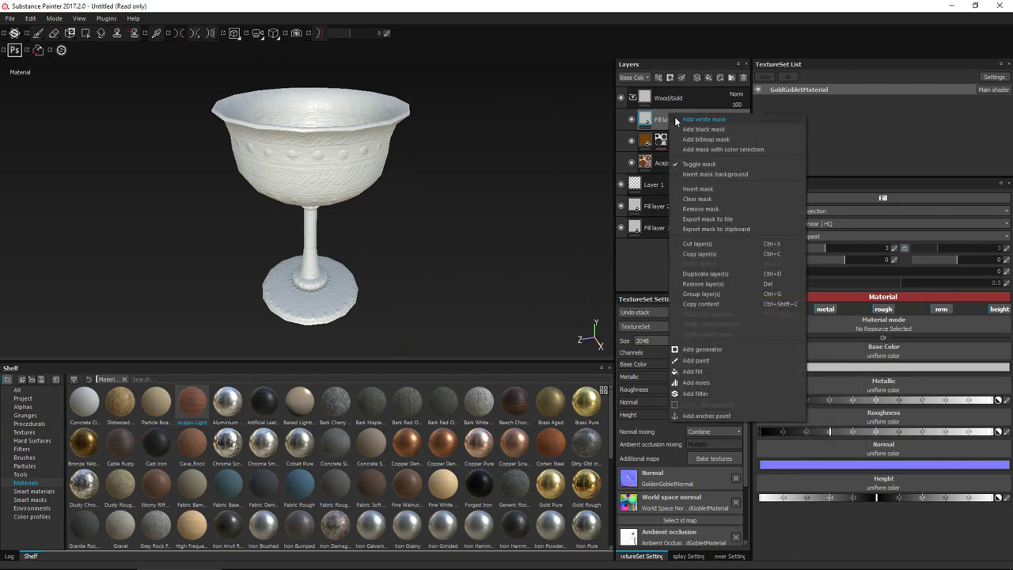
click(698, 133)
right_click(669, 125)
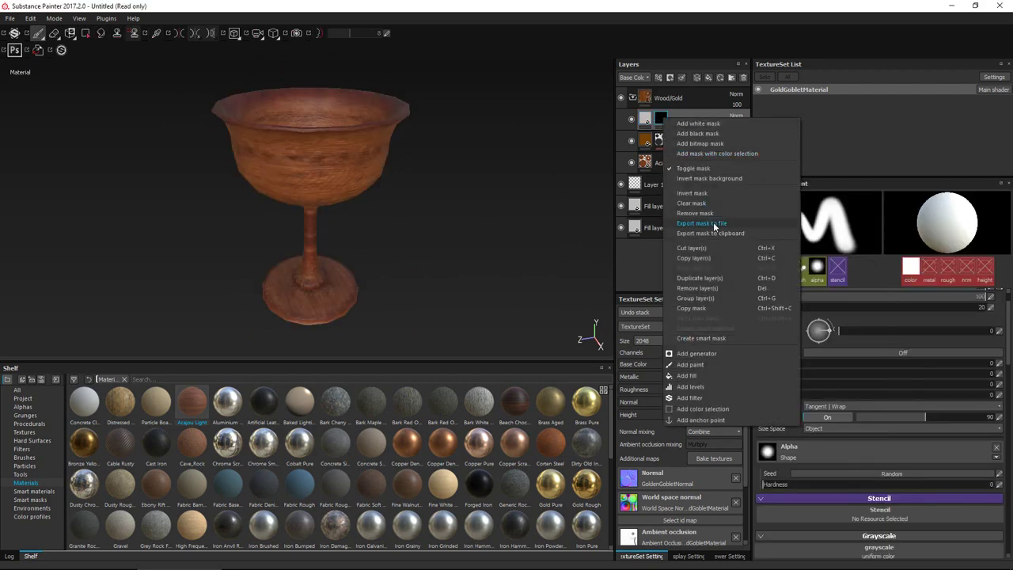
click(701, 360)
click(880, 215)
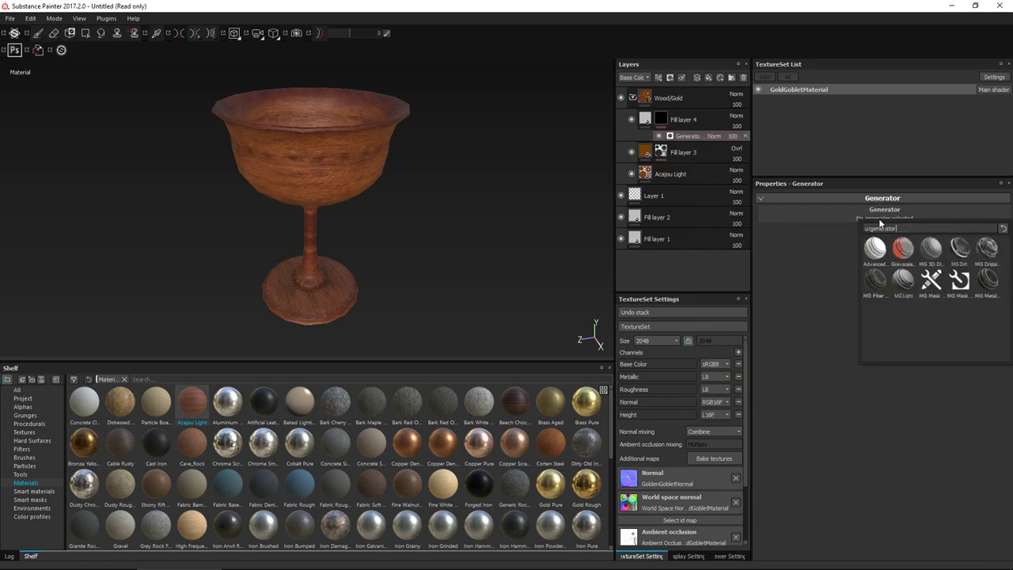
click(959, 281)
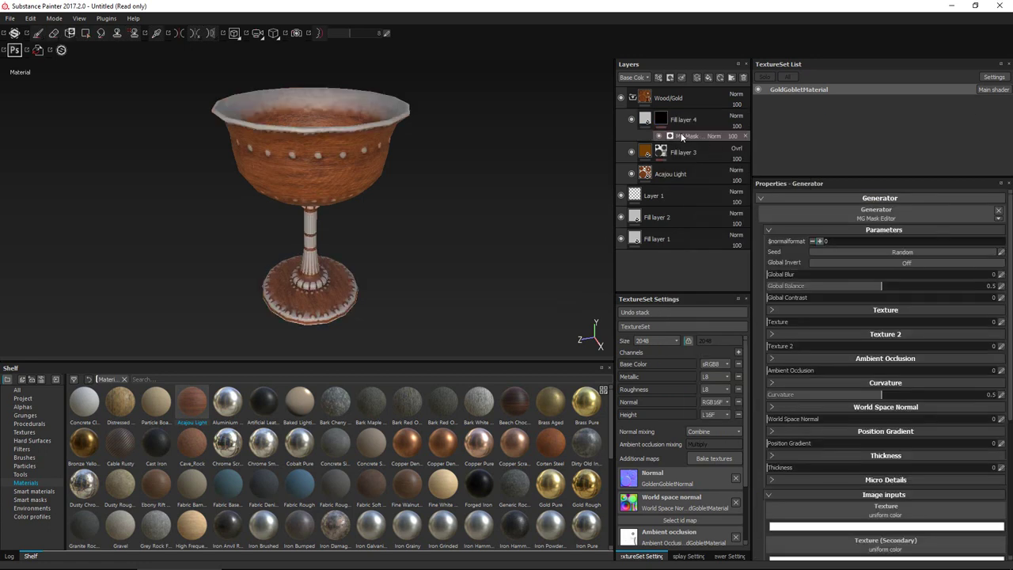
In Fill layer 4's mask generator, set Curvature to 0 and Position Gradient to 0.57 with the gradient inverted
scroll(842, 313, down, 3)
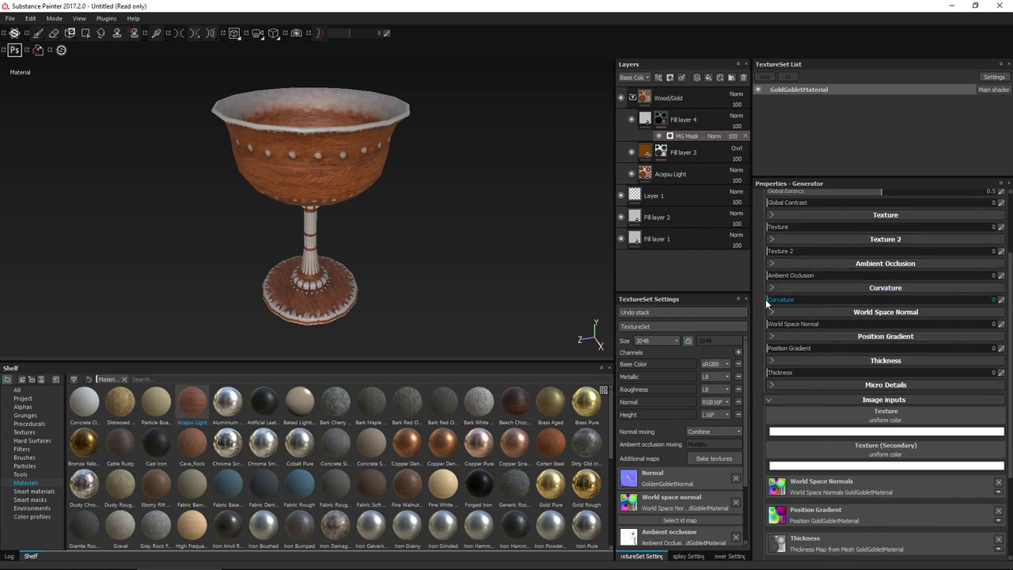
drag(780, 350, 895, 344)
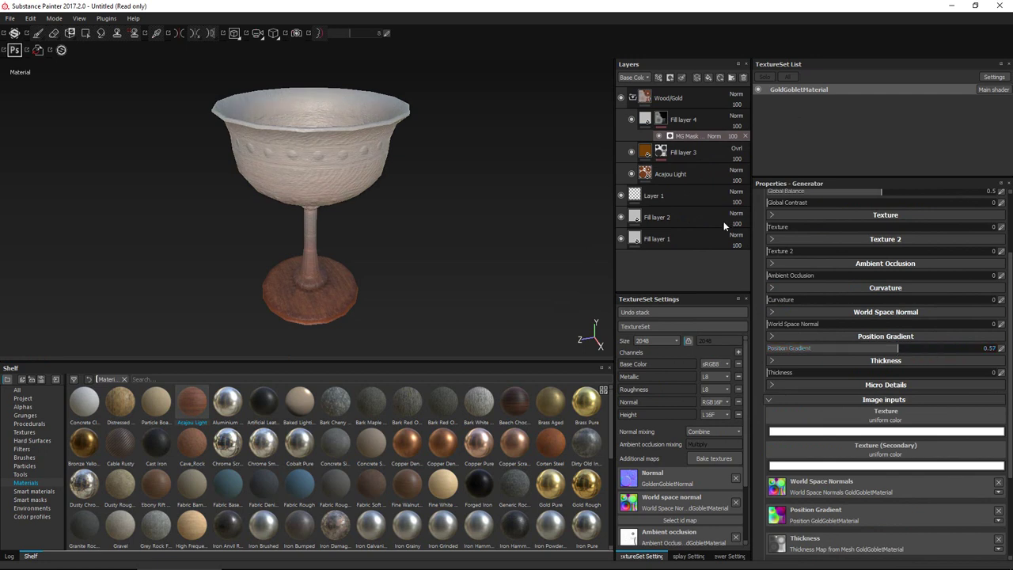
click(773, 337)
click(904, 350)
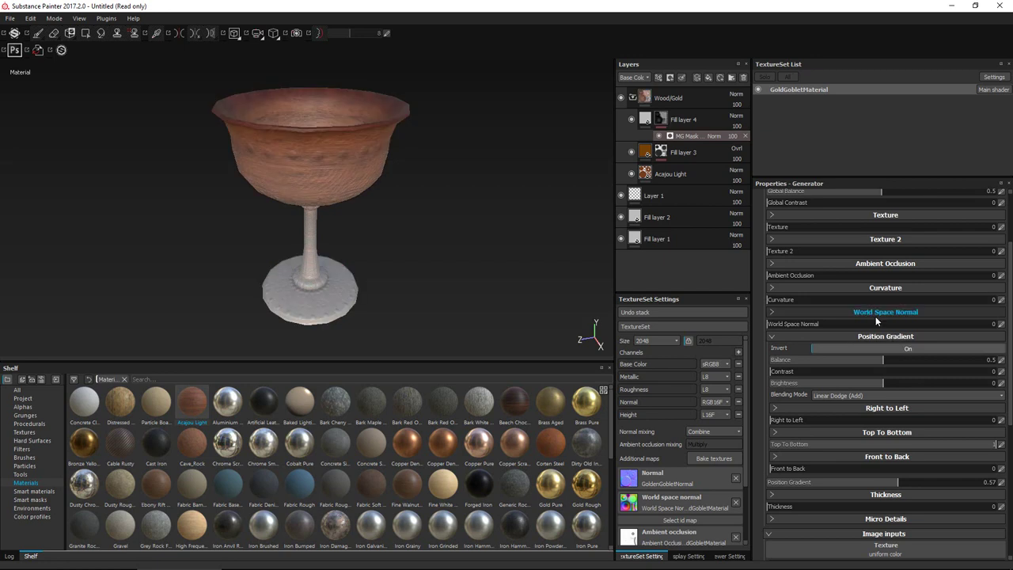
Change Fill layer 4's base color to black
click(647, 121)
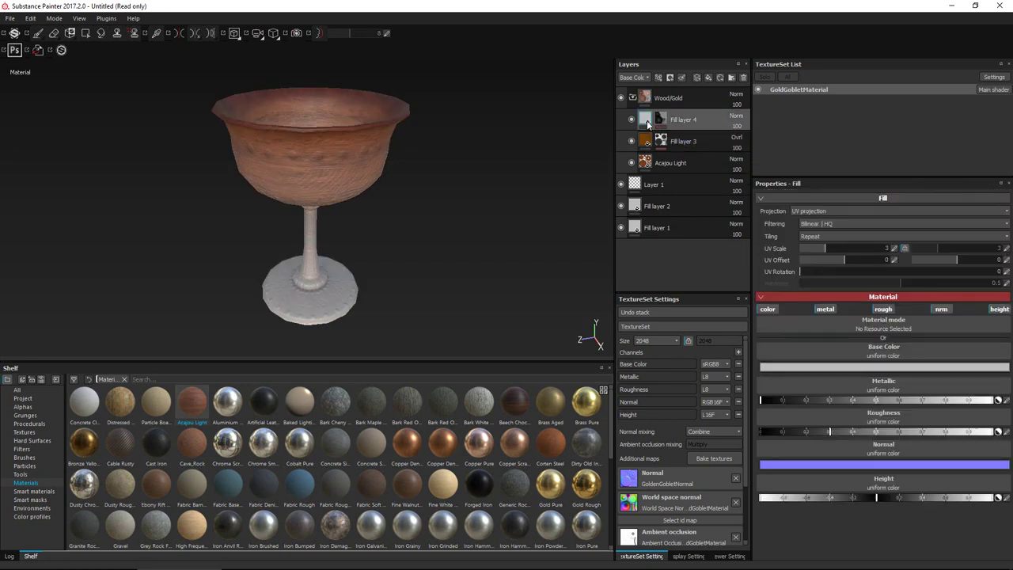
click(852, 368)
drag(819, 347, 770, 417)
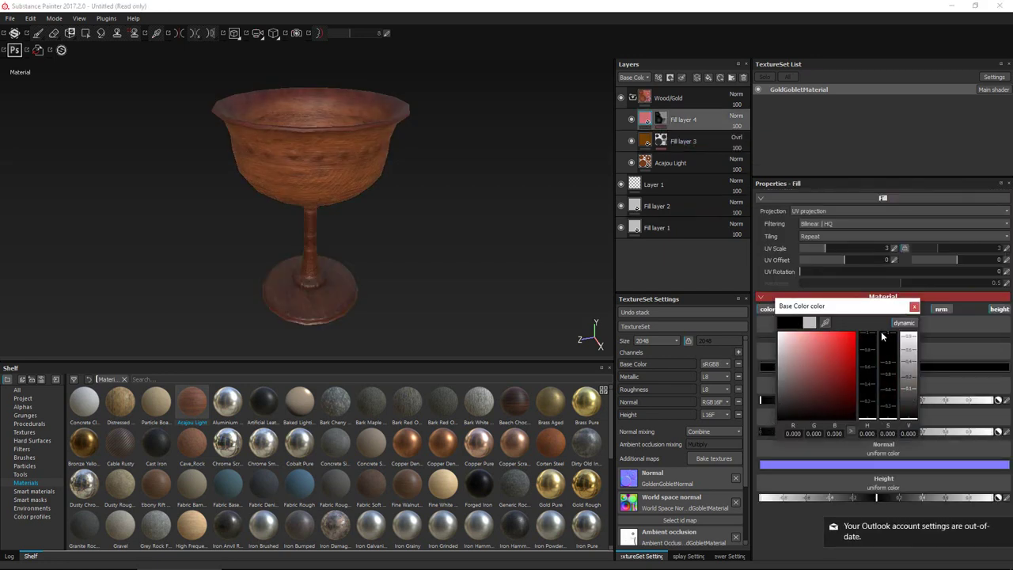
click(914, 308)
alt+drag(525, 290, 452, 277)
alt+middle_drag(452, 277, 346, 285)
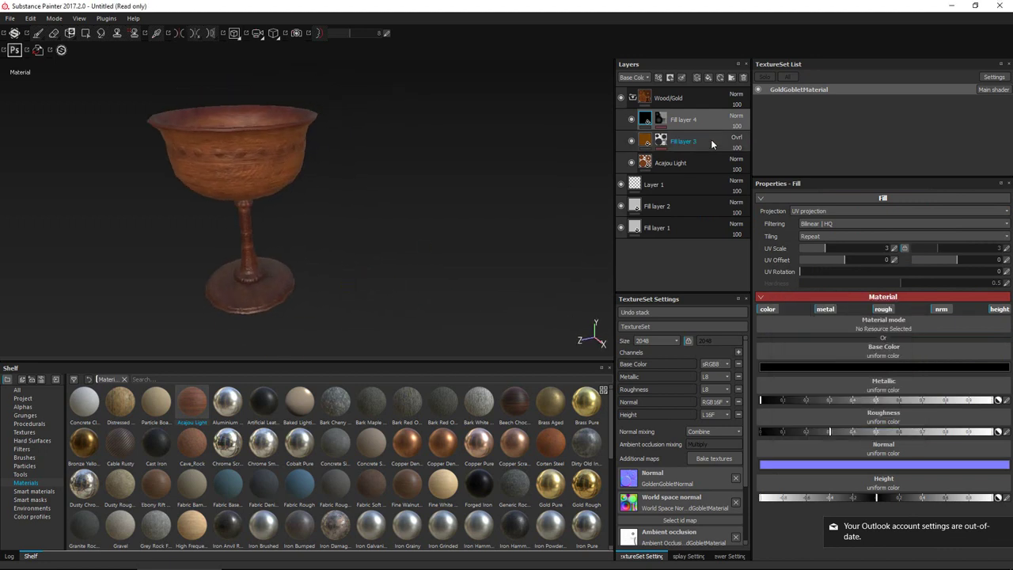
Set Fill layer 4's blending mode to Multiply and its opacity to 66
click(736, 116)
click(739, 166)
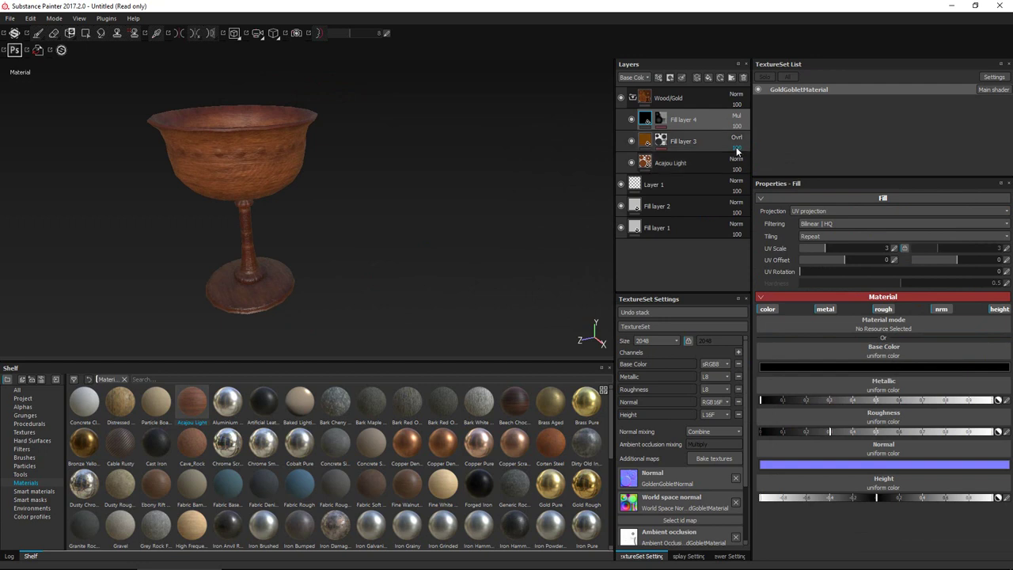
scroll(426, 238, down, 3)
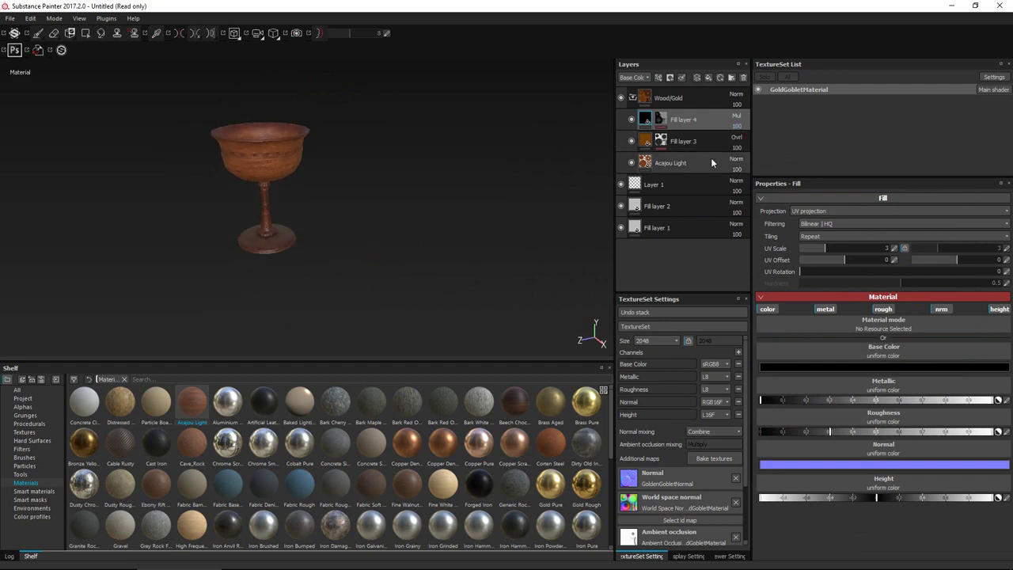
click(739, 127)
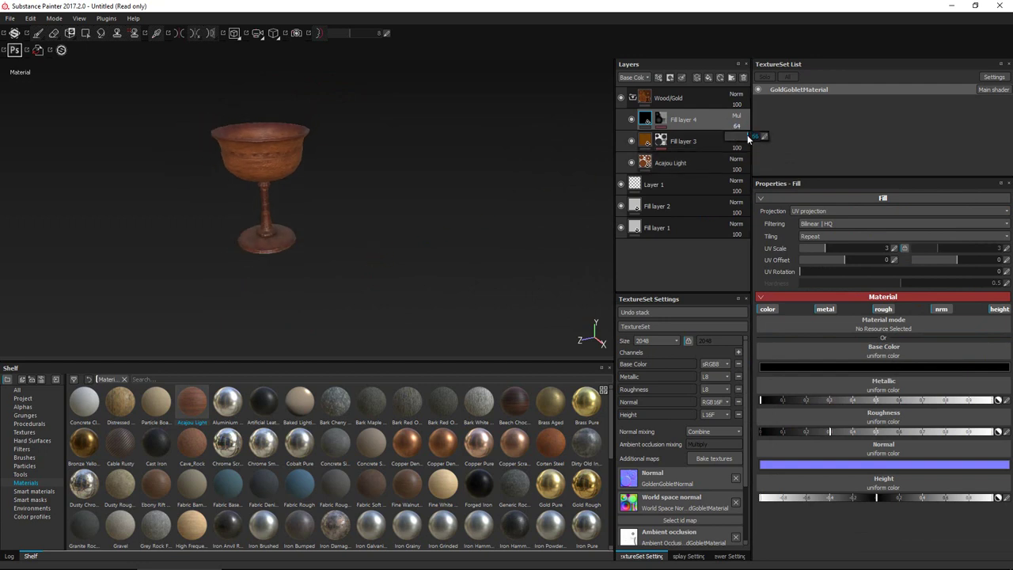
mouse_move(362, 272)
alt+mouse_down()
mouse_move(369, 240)
mouse_move(377, 255)
mouse_move(367, 262)
alt+mouse_up()
alt+right_drag(366, 262, 425, 281)
alt+drag(425, 281, 518, 213)
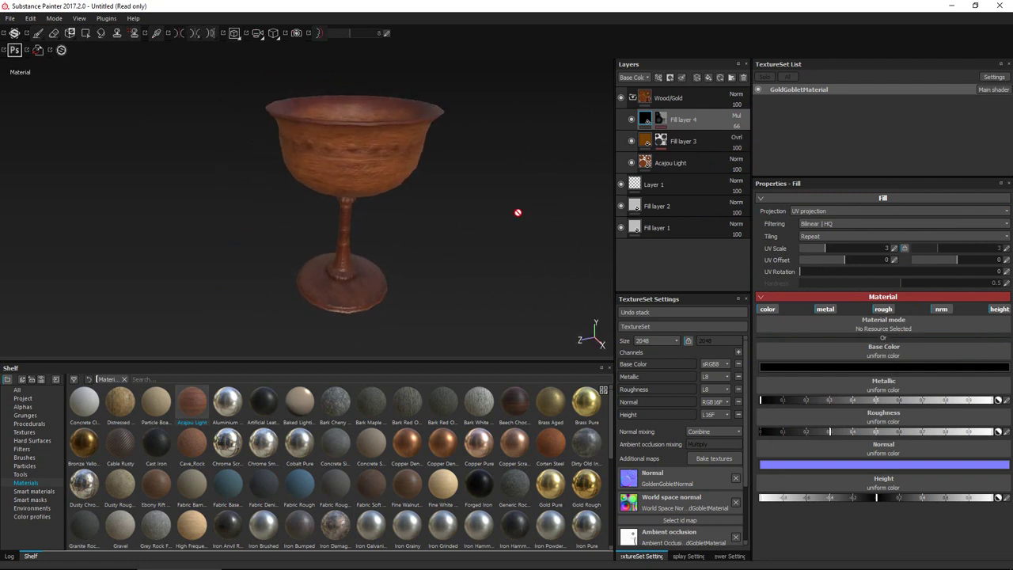
Create a smart material from the Wood/Gold folder
right_click(677, 98)
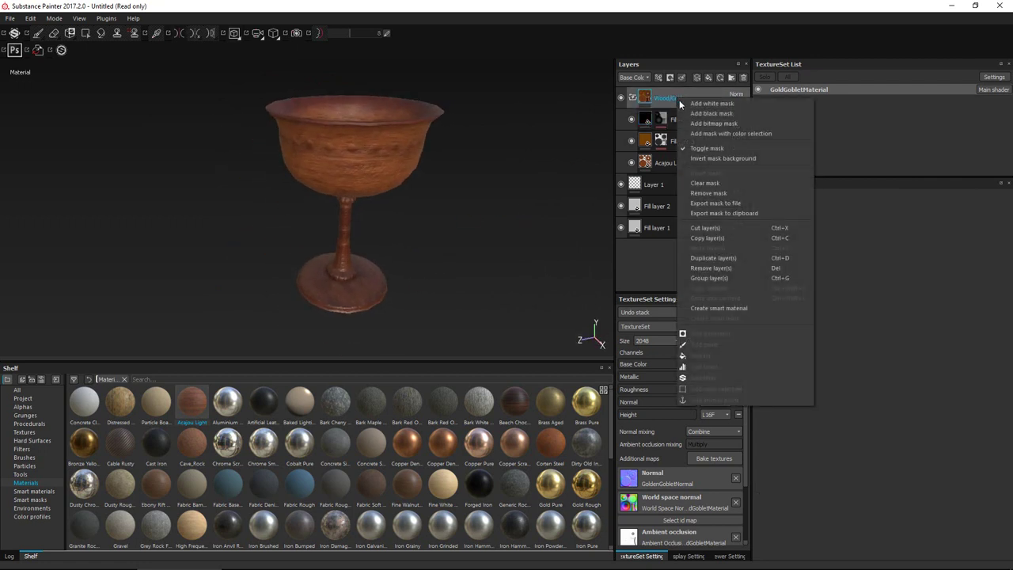
click(751, 307)
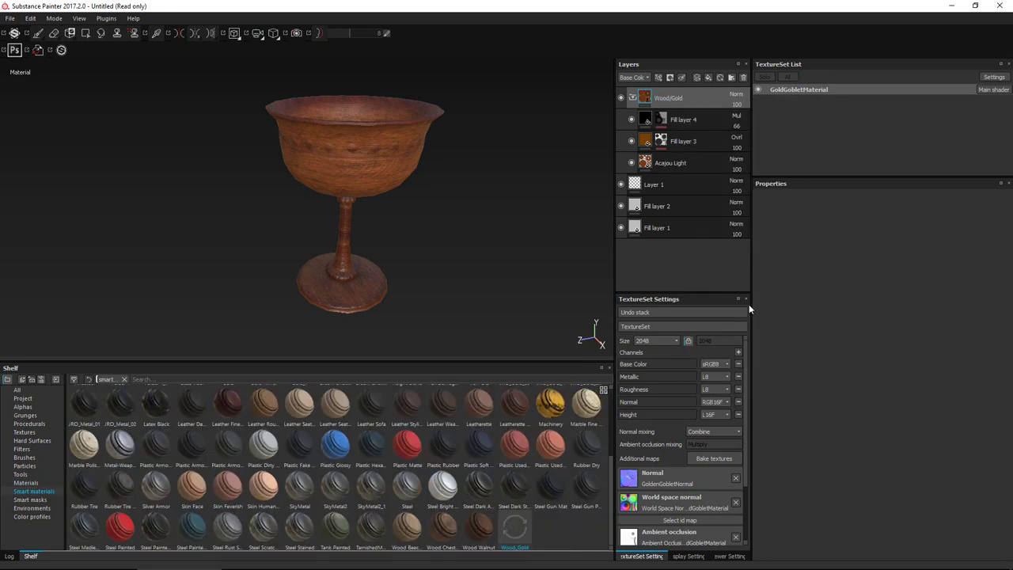
scroll(481, 281, down, 2)
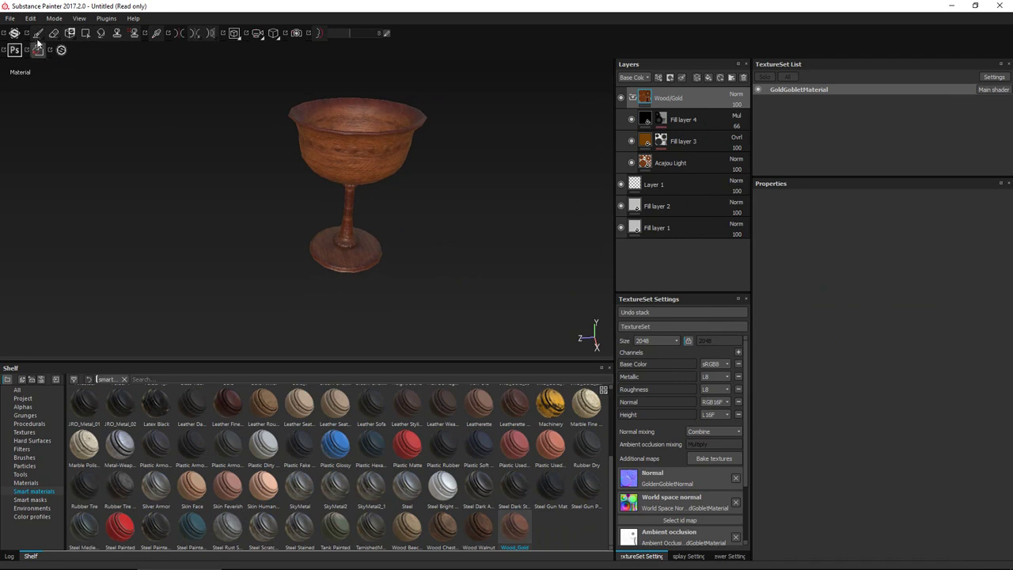
Start a new project and choose GoldCoin.fbx from the Coin folder as its mesh
click(10, 18)
mouse_move(33, 52)
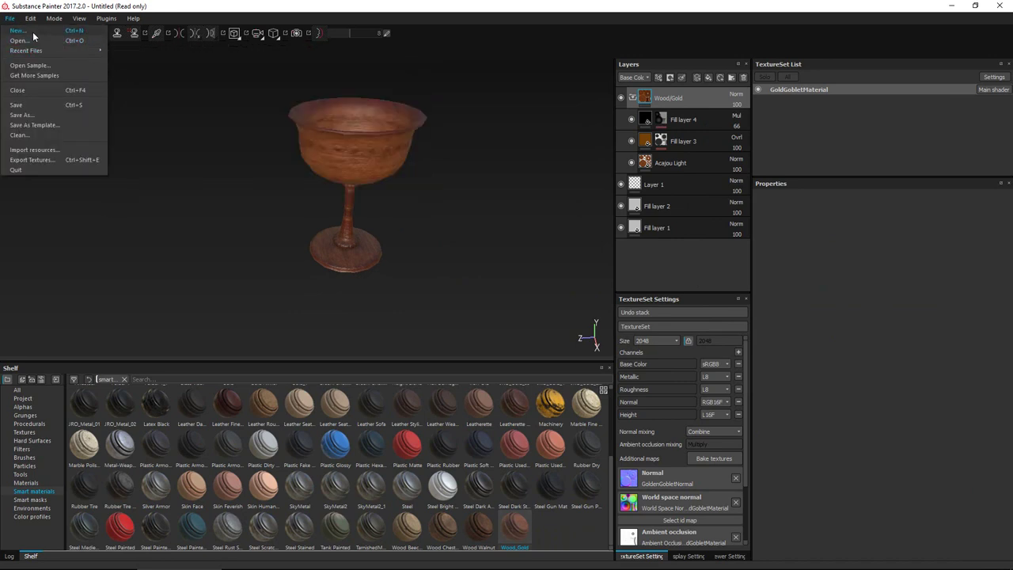
click(33, 32)
click(490, 308)
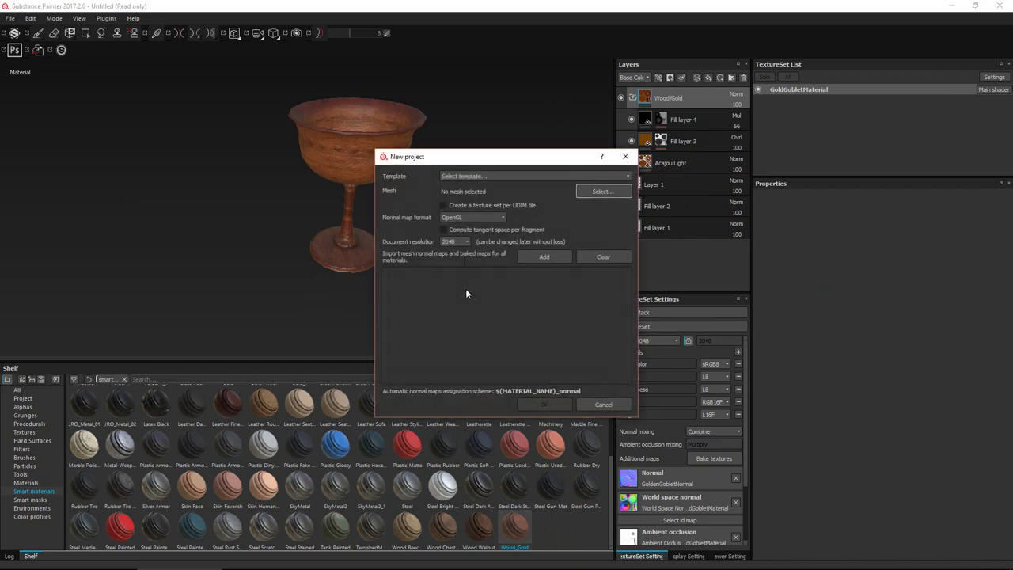
click(603, 191)
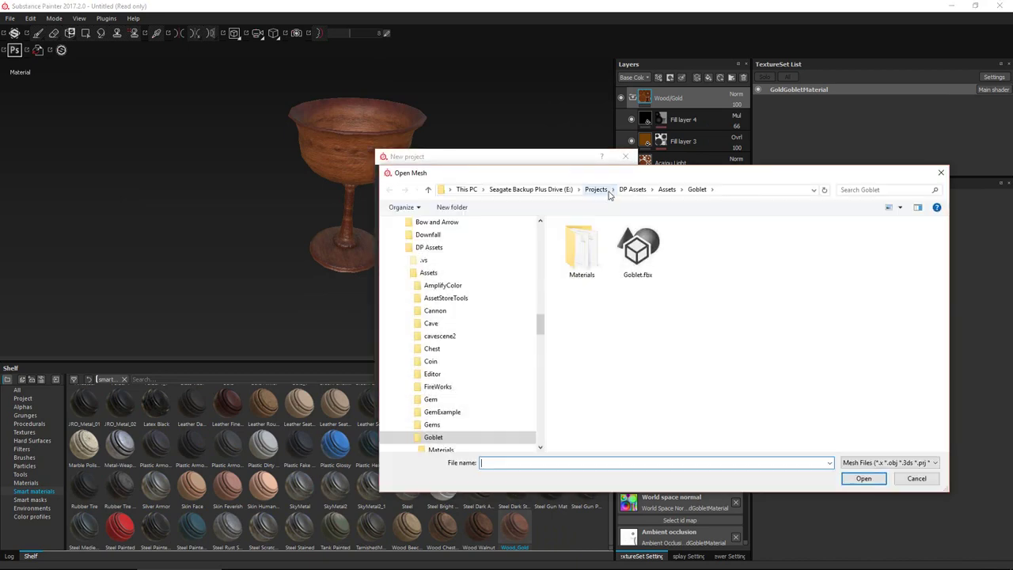
click(667, 189)
double_click(573, 304)
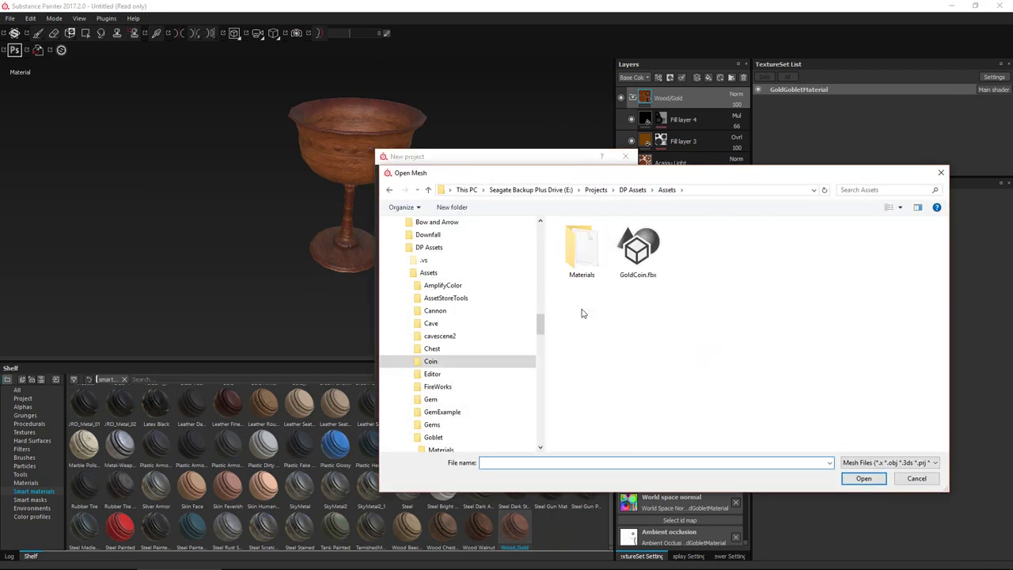
double_click(638, 247)
Import the GoldenCoinNormal map into the new project and create the project
click(554, 257)
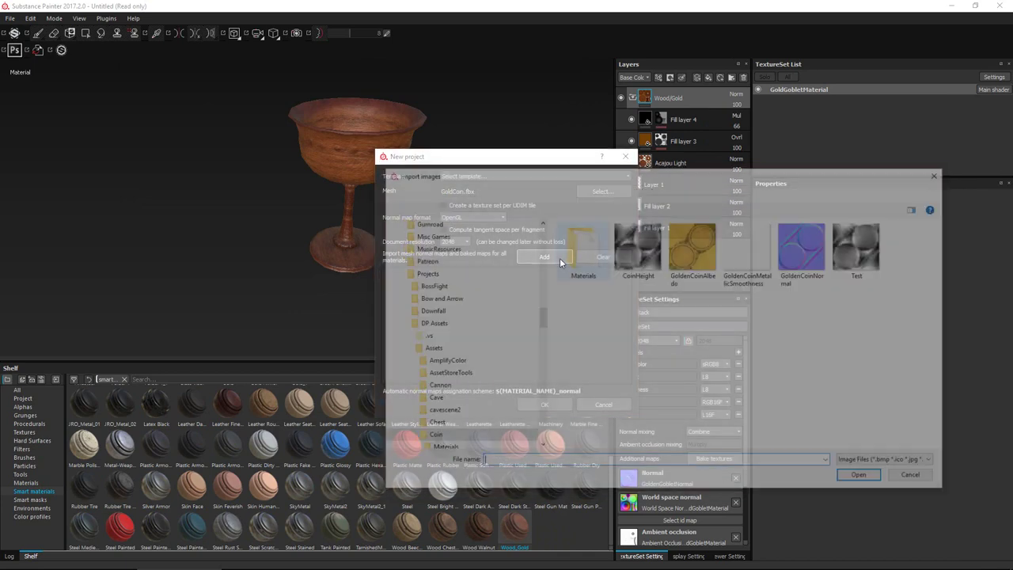
double_click(806, 249)
click(544, 404)
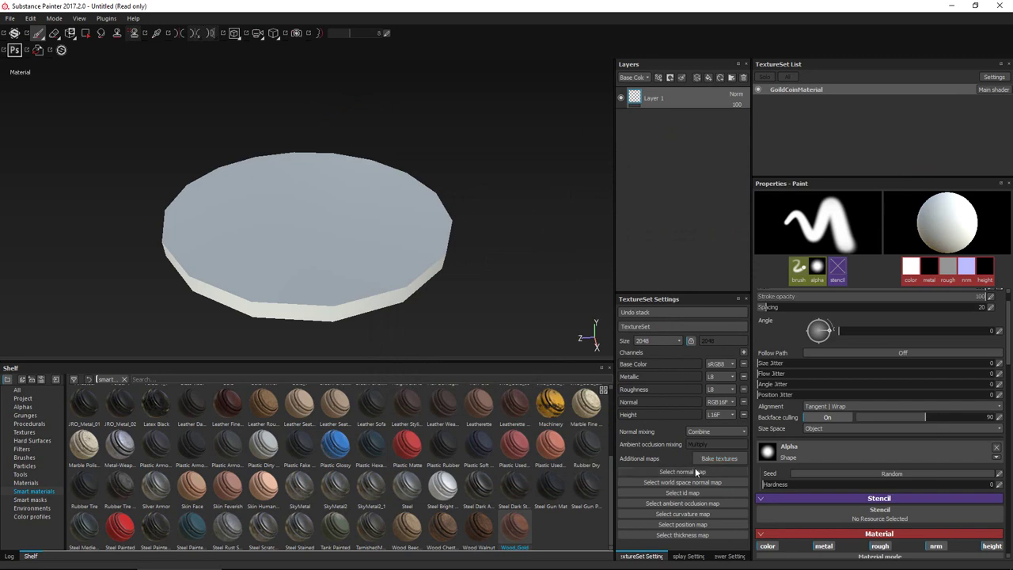
Assign GoldenCoinNormal as the coin's normal map and bake the additional texture maps with the default settings
click(681, 472)
click(712, 369)
click(713, 459)
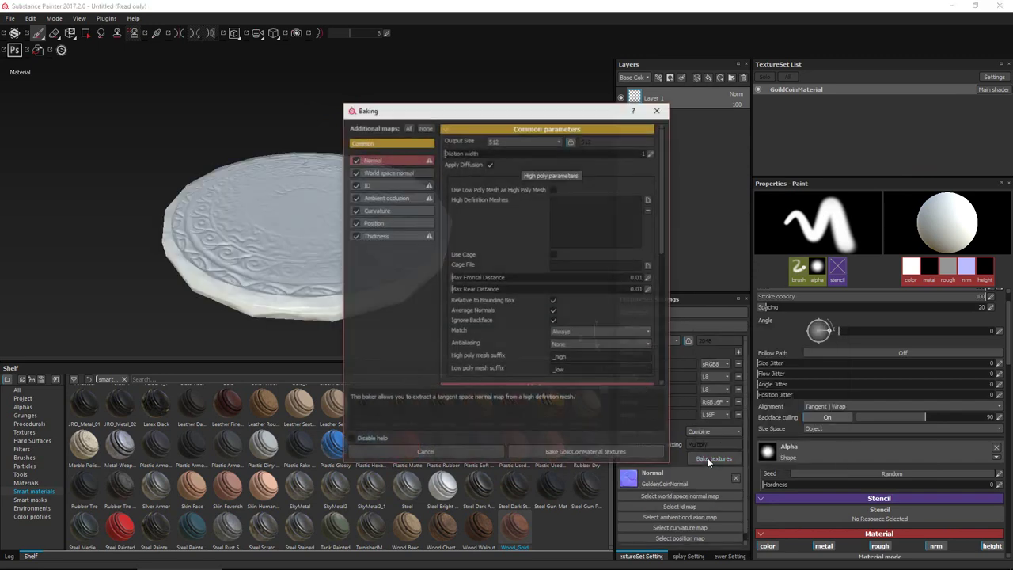
click(567, 456)
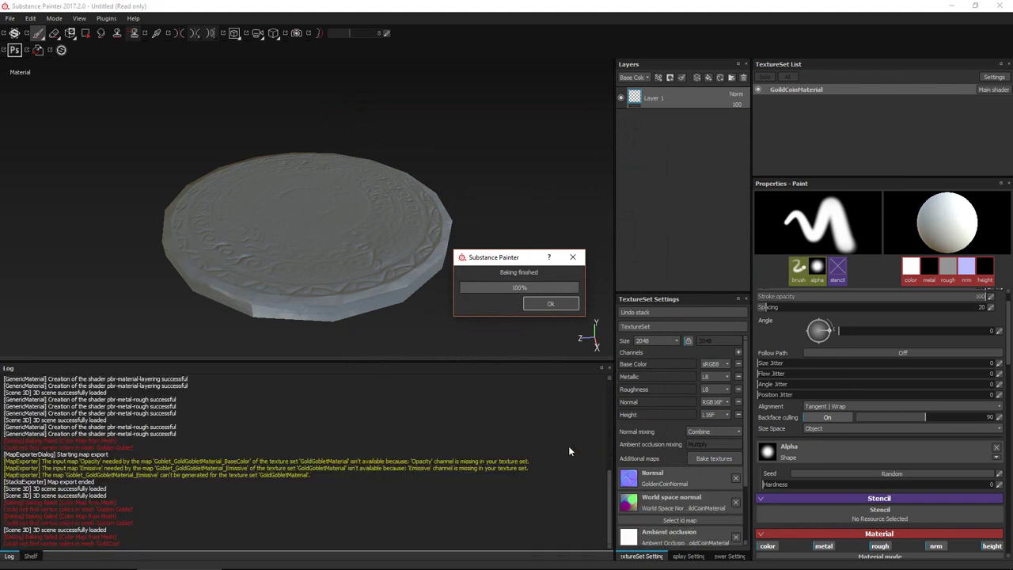
Apply the Wood_Gold smart material to the coin above Layer 1 and inspect its face
click(31, 557)
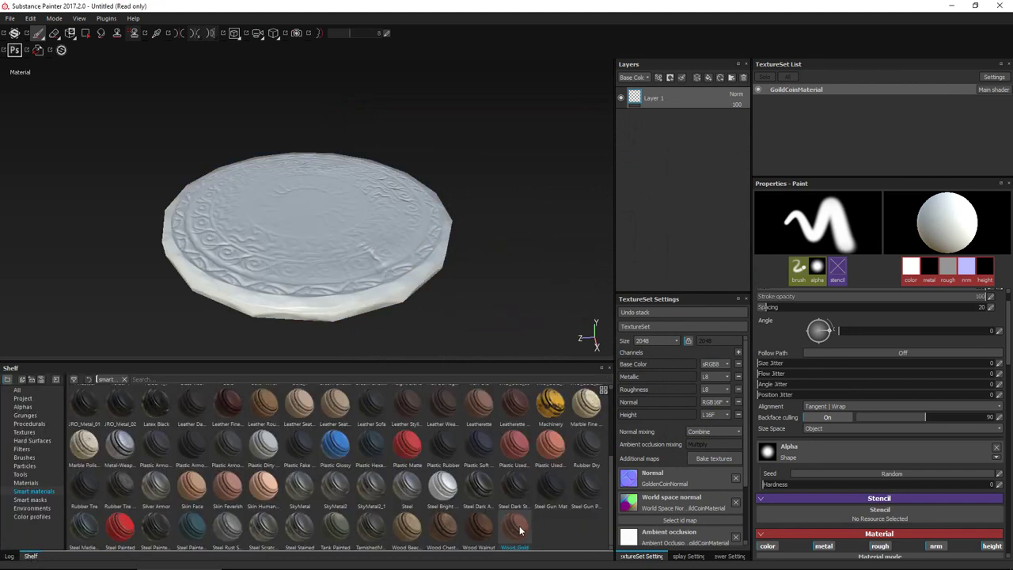
drag(519, 530, 632, 101)
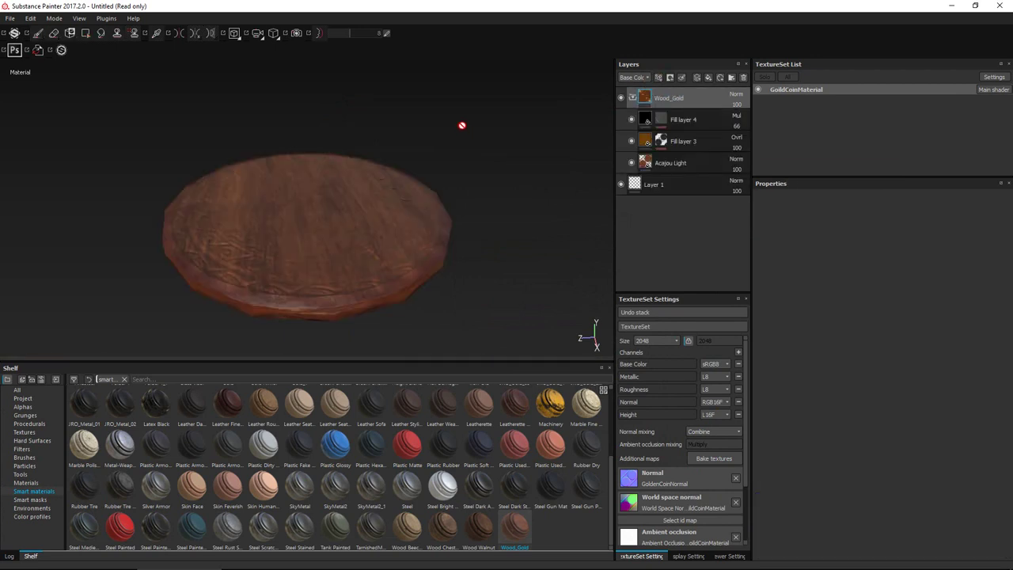
alt+drag(463, 125, 373, 86)
alt+drag(354, 134, 400, 233)
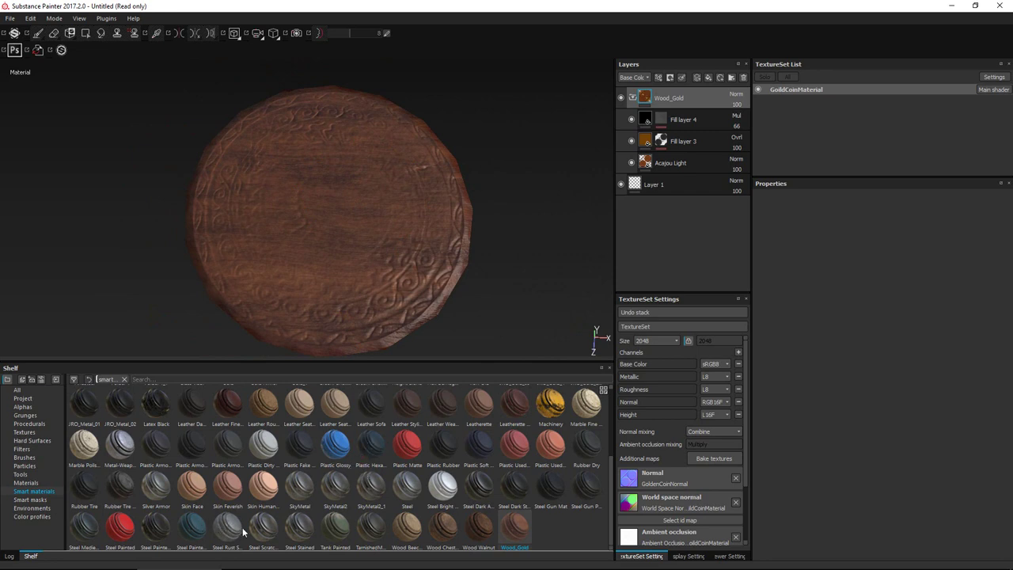
Add the TarnishedMetal smart material at the top of the coin's layer stack and hide the Wood_Gold folder
drag(372, 527, 632, 99)
click(621, 184)
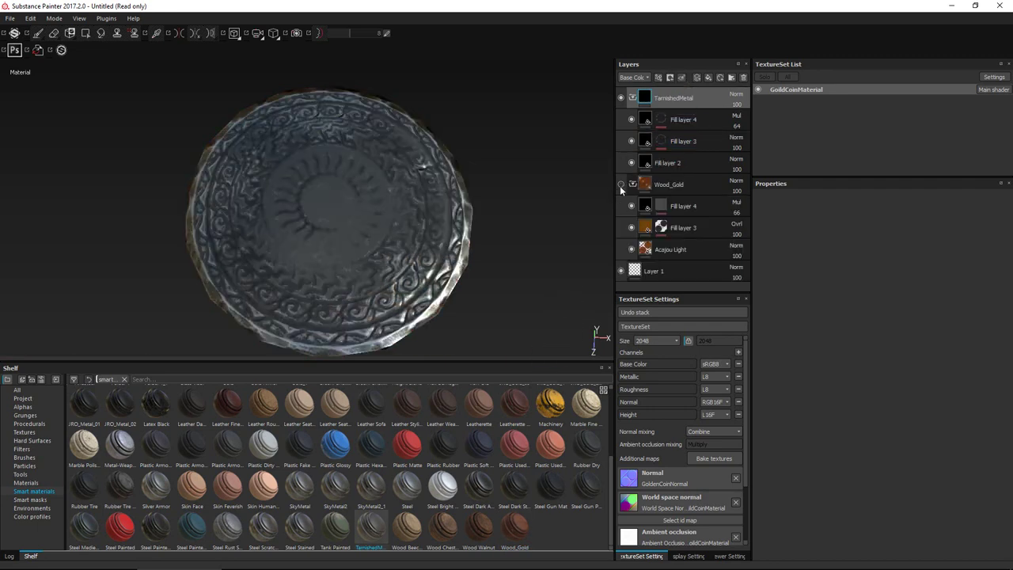
alt+drag(534, 209, 345, 188)
Open the PreviewSphere.spp sample project, discarding the changes to the coin project
click(10, 18)
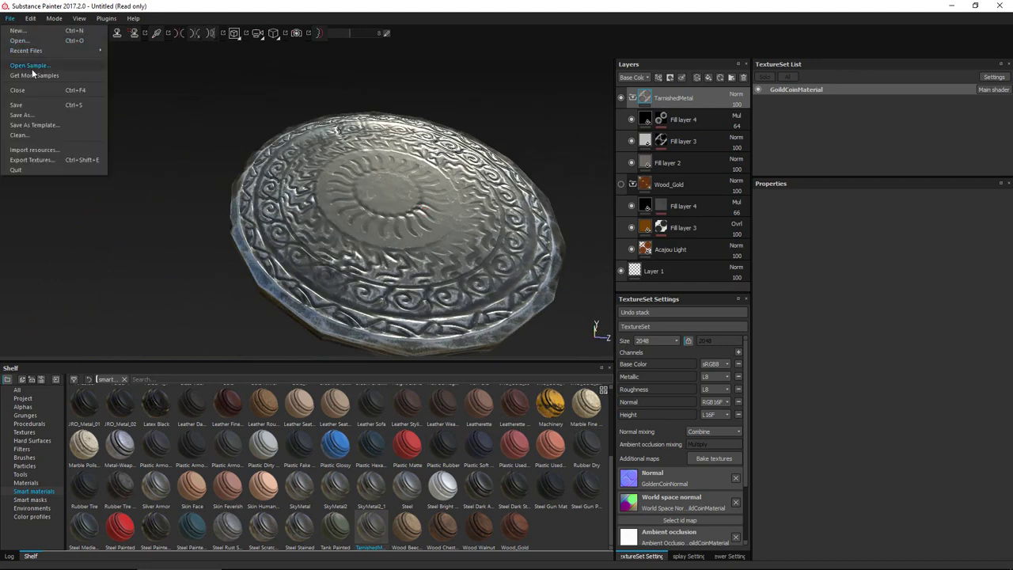
click(33, 72)
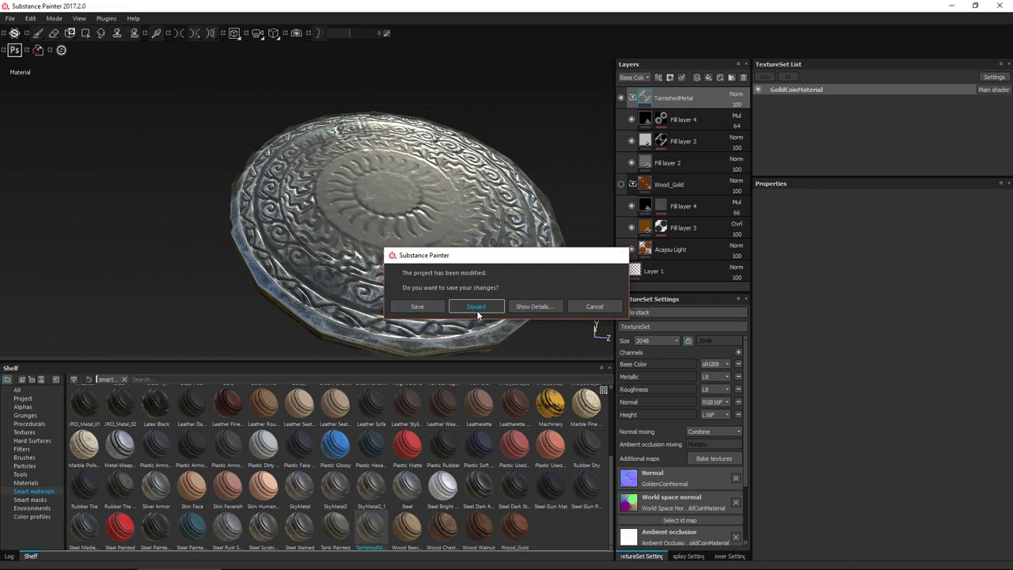
click(476, 308)
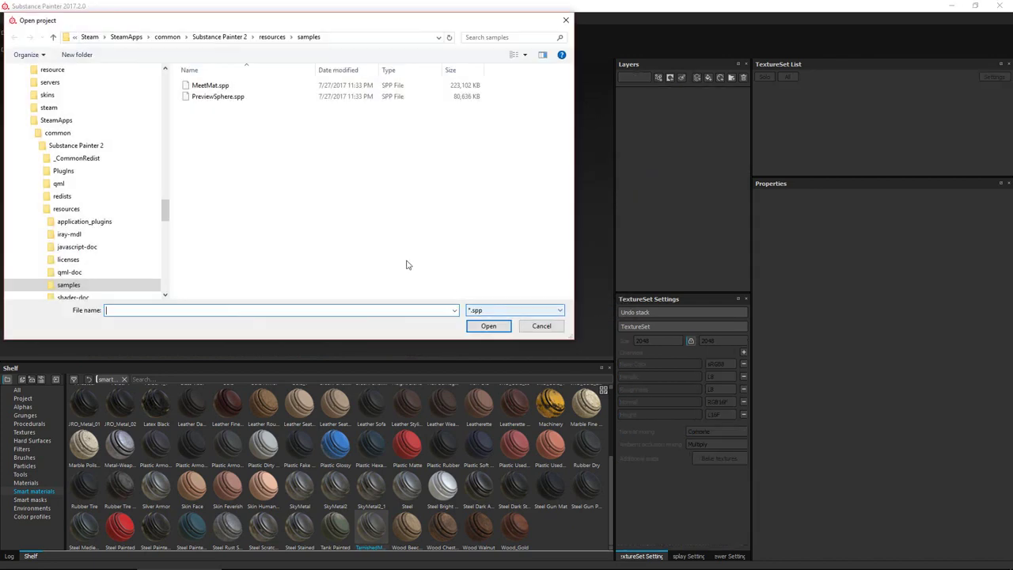
double_click(222, 96)
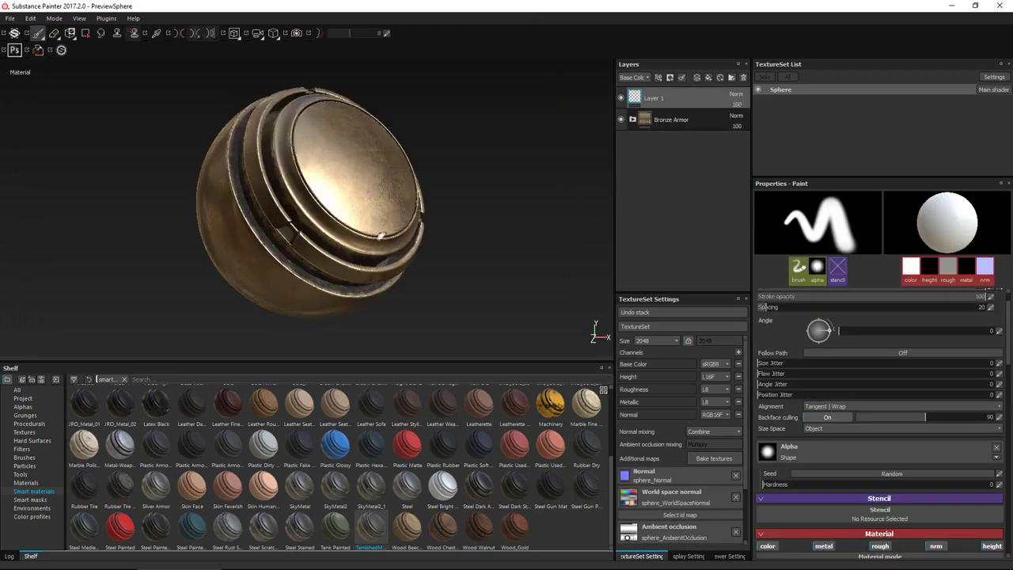
Hide the Bronze Armor folder, add the TarnishedMetal smart material below Layer 1 and inspect it on the sphere
click(621, 120)
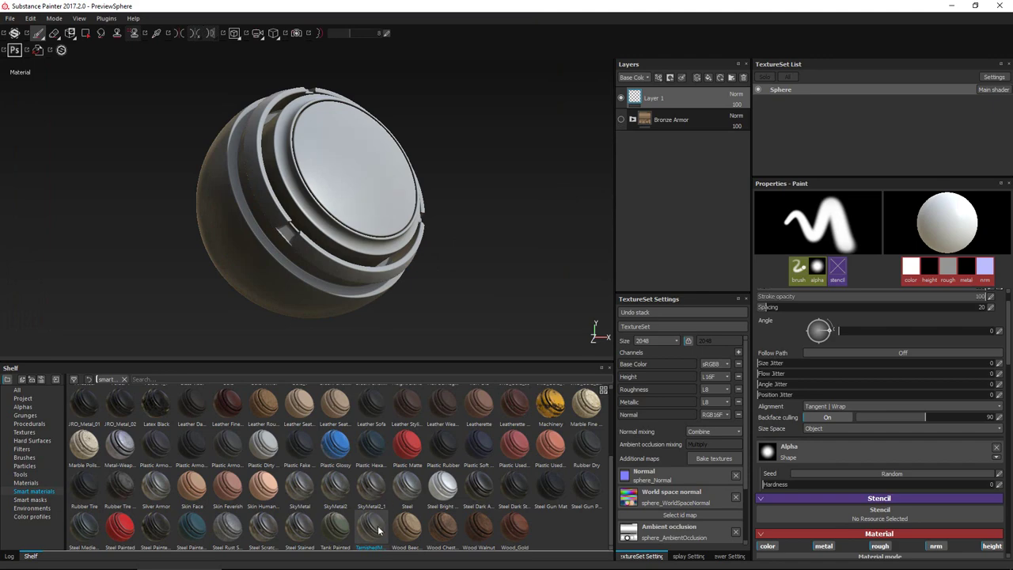
drag(379, 531, 638, 112)
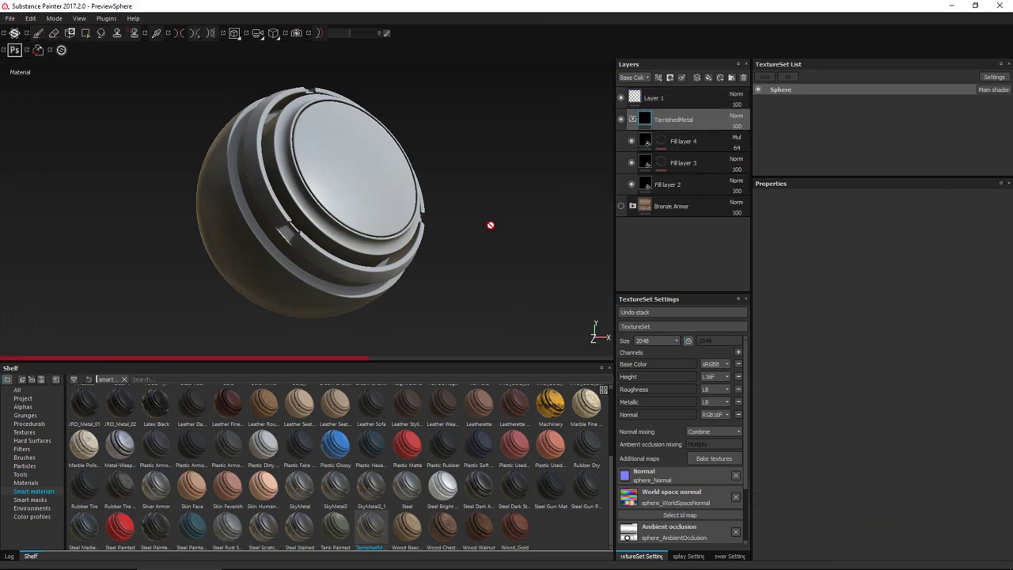
alt+drag(487, 226, 575, 278)
scroll(425, 240, up, 3)
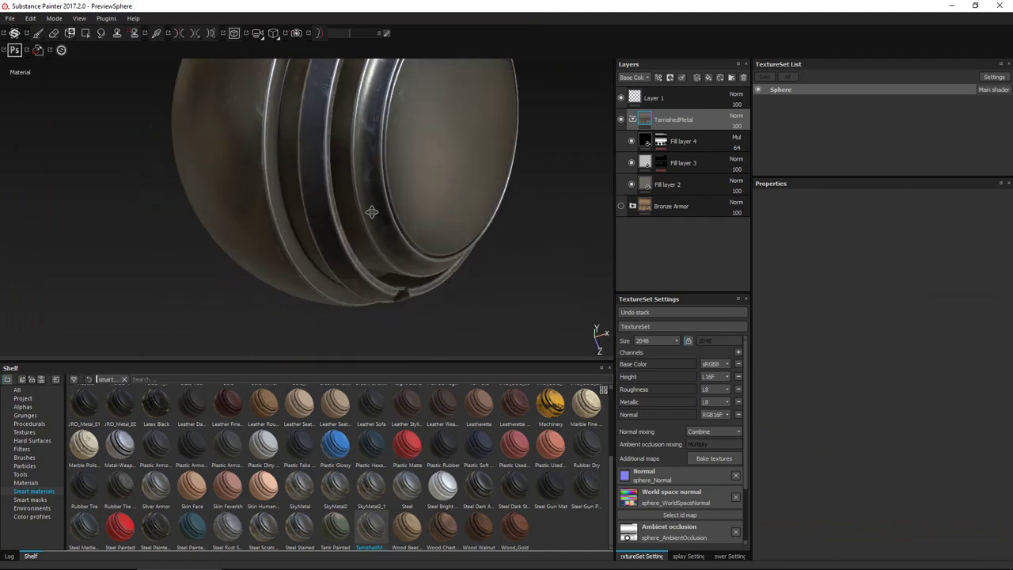
alt+drag(371, 211, 357, 267)
alt+drag(343, 150, 341, 213)
scroll(353, 244, down, 5)
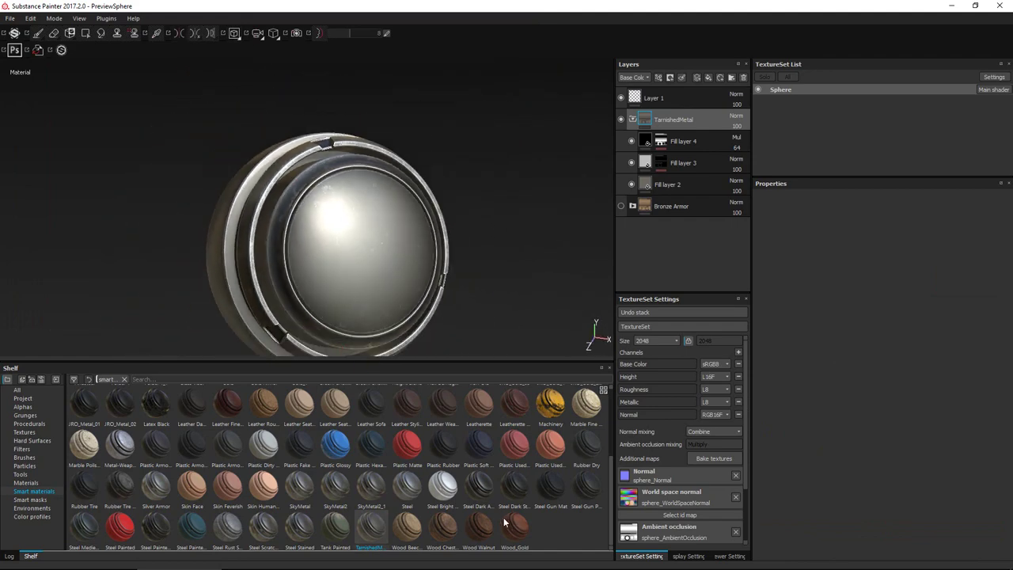
Add the Wood_Gold smart material above TarnishedMetal, with the TarnishedMetal folder hidden, and inspect it on the sphere
drag(511, 529, 664, 113)
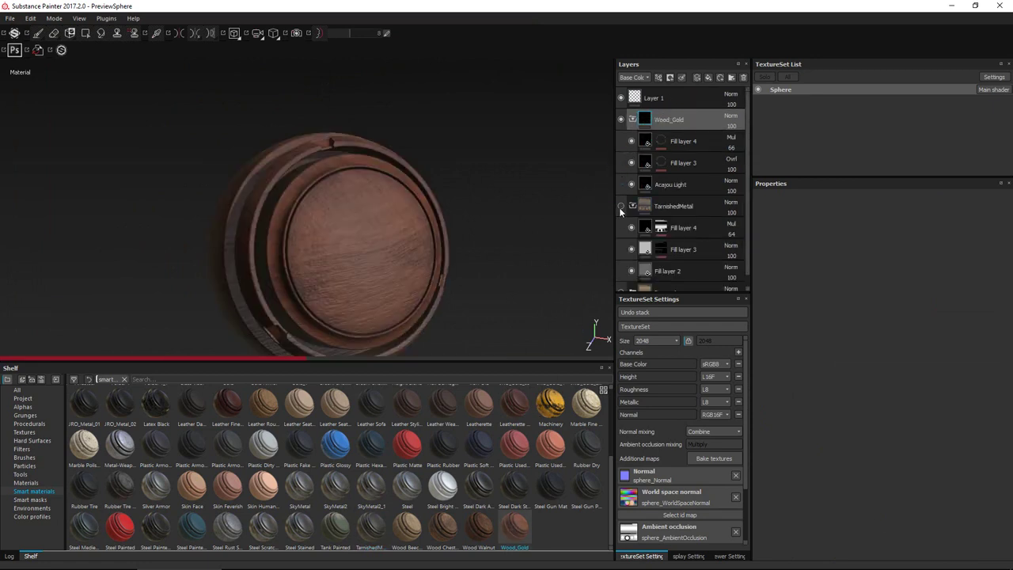
alt+drag(462, 246, 440, 196)
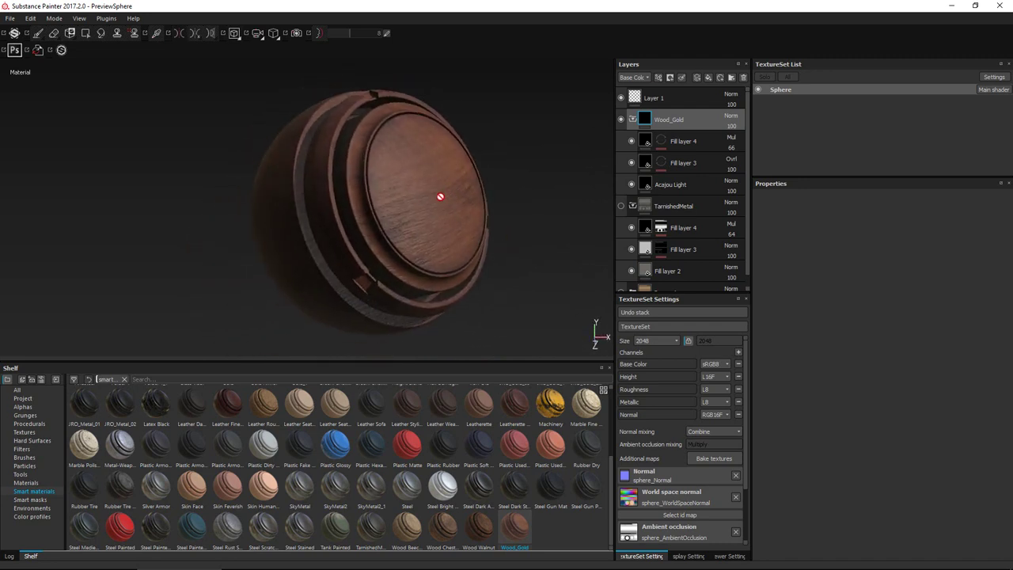